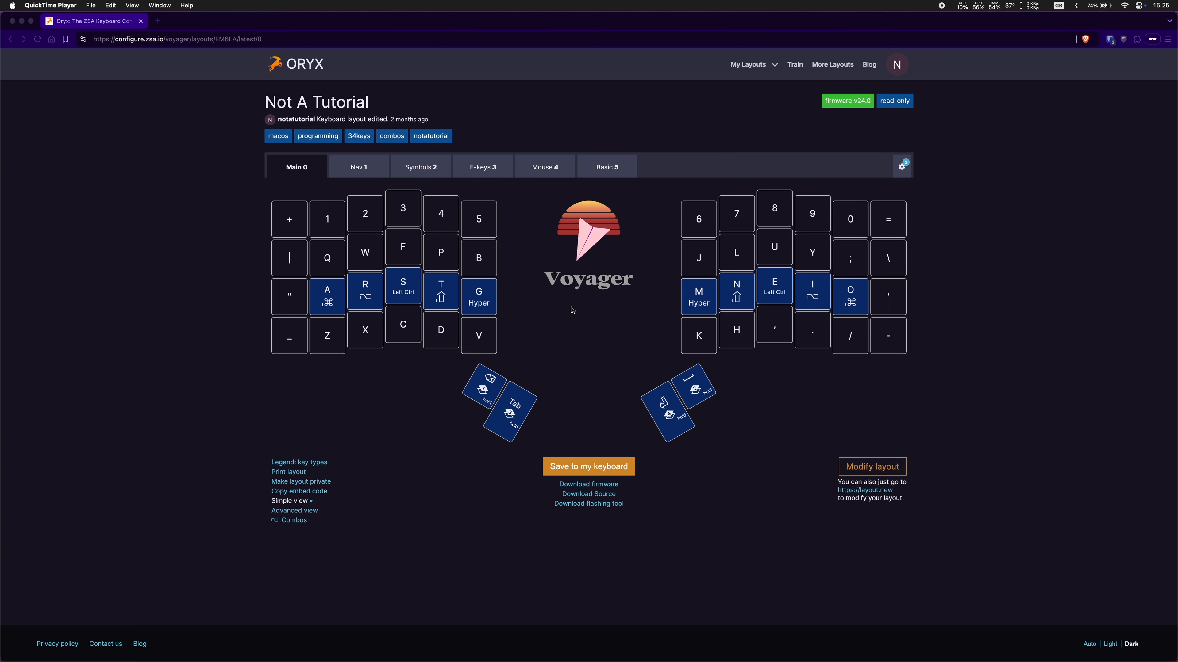
# Search the web for "graphene layout" in a new browser tab.
pyautogui.click(156, 21)
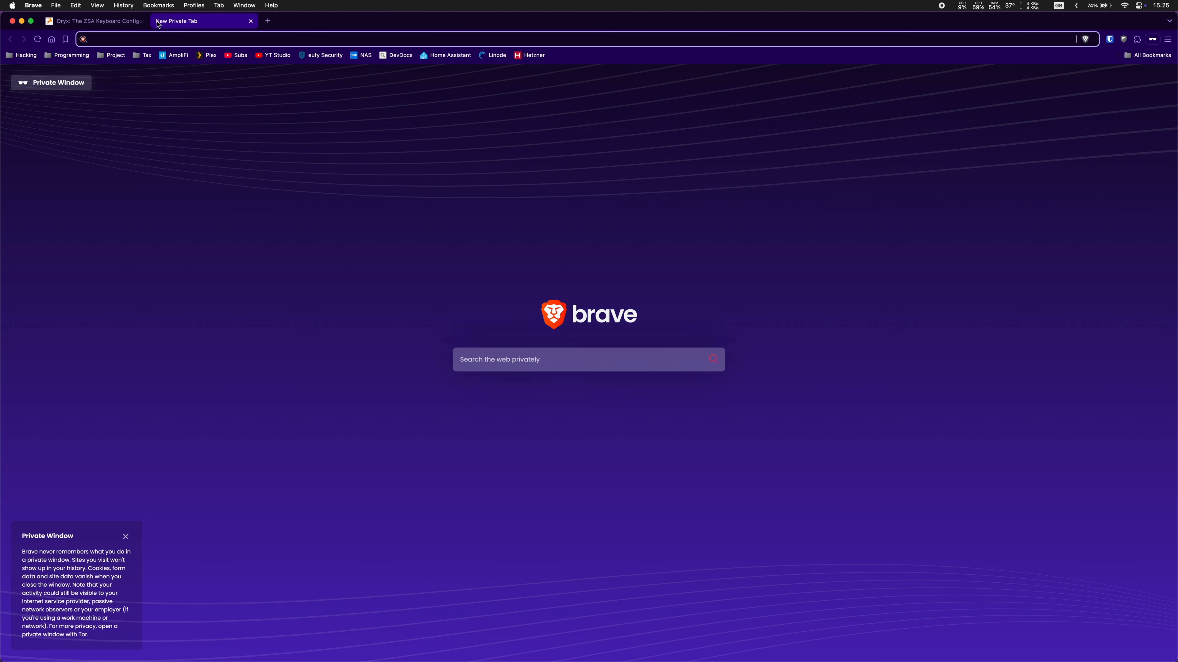
pyautogui.write('graphene laoy')
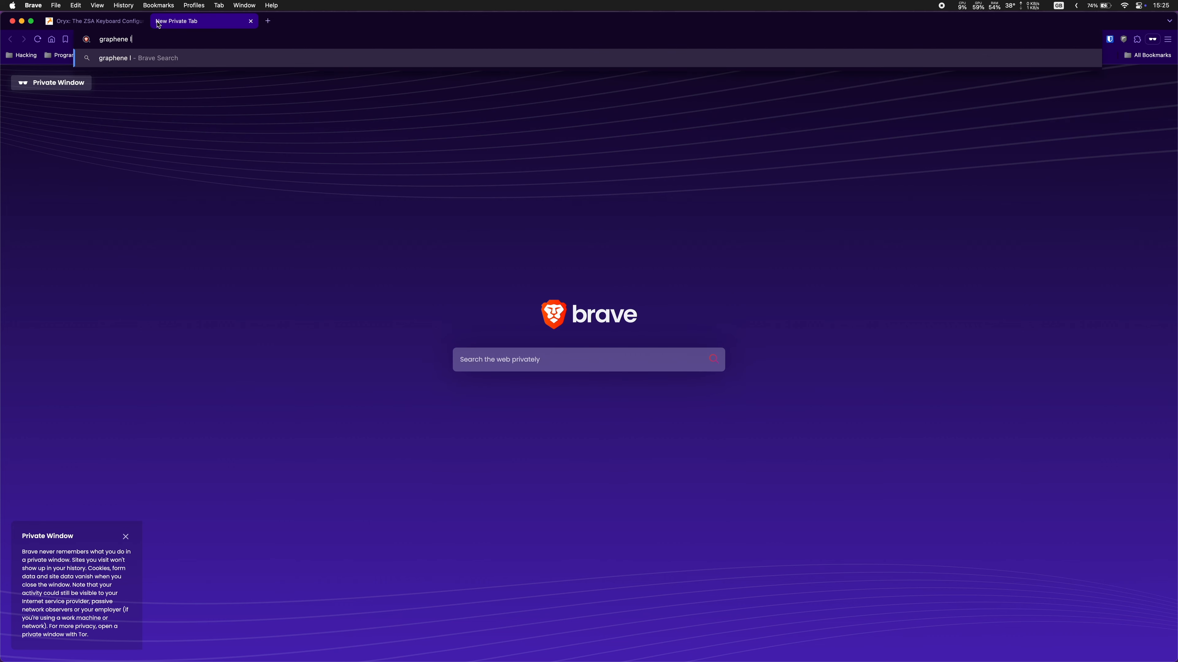
pyautogui.press('BackSpace')
pyautogui.press('BackSpace')
pyautogui.write('yout')
pyautogui.press('Return')
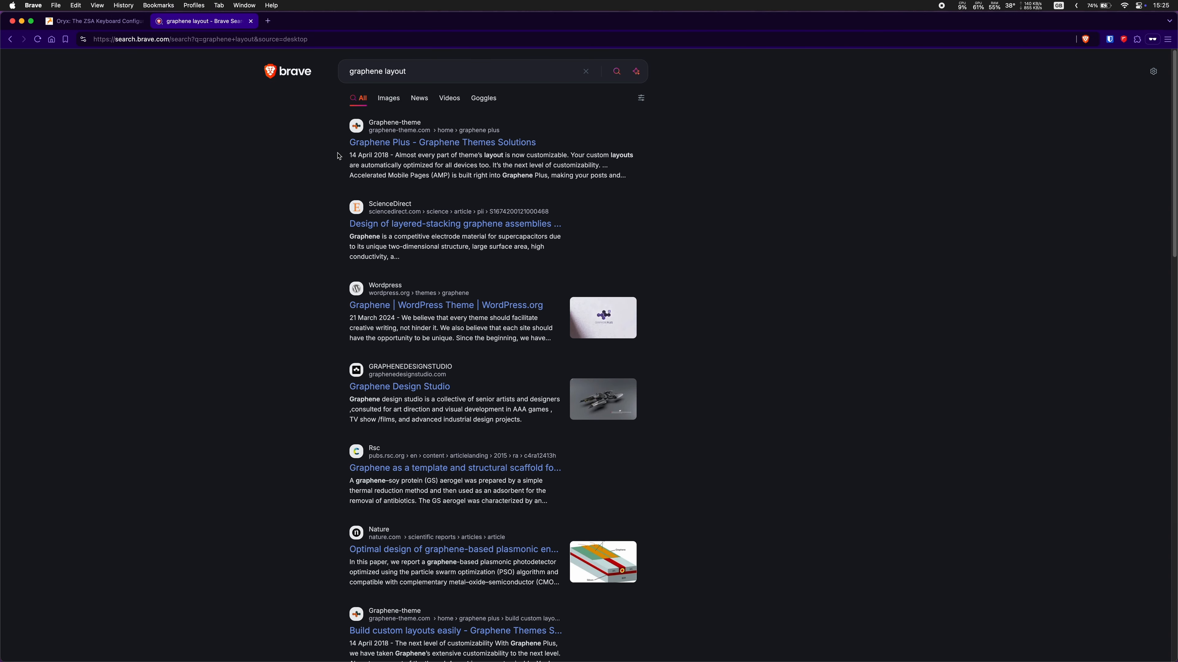
# Change the search query to "graphite layout" and open the graphite-layout GitHub repository.
pyautogui.click(384, 73)
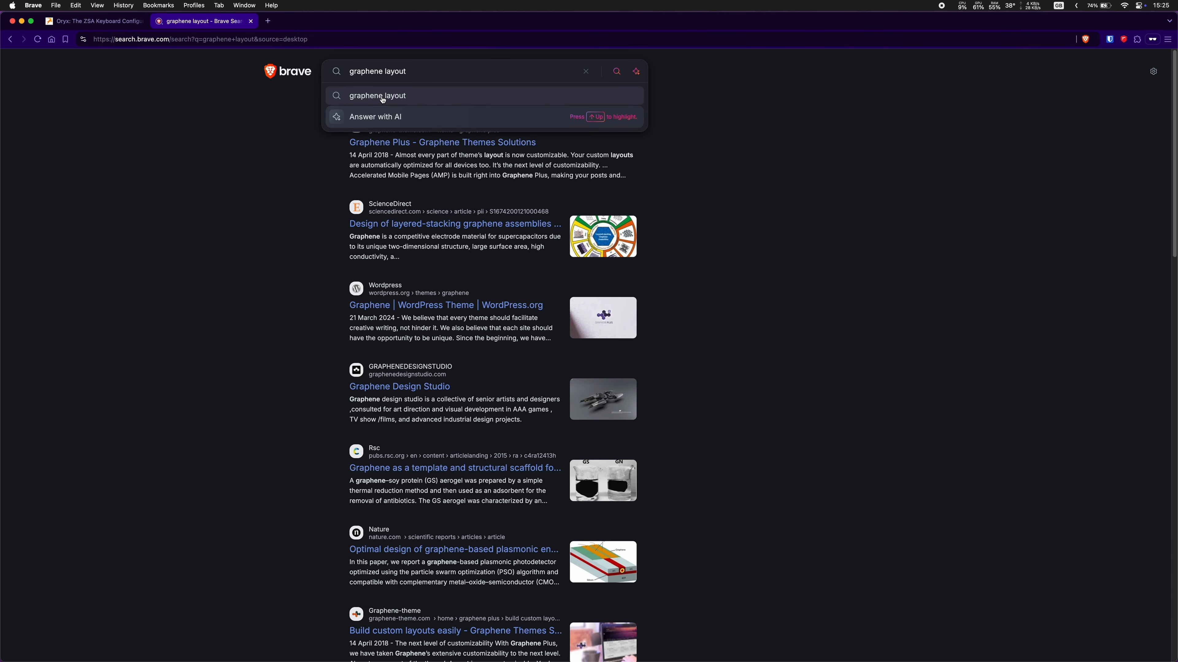
pyautogui.press('BackSpace')
pyautogui.press('BackSpace')
pyautogui.press('BackSpace')
pyautogui.write('ite')
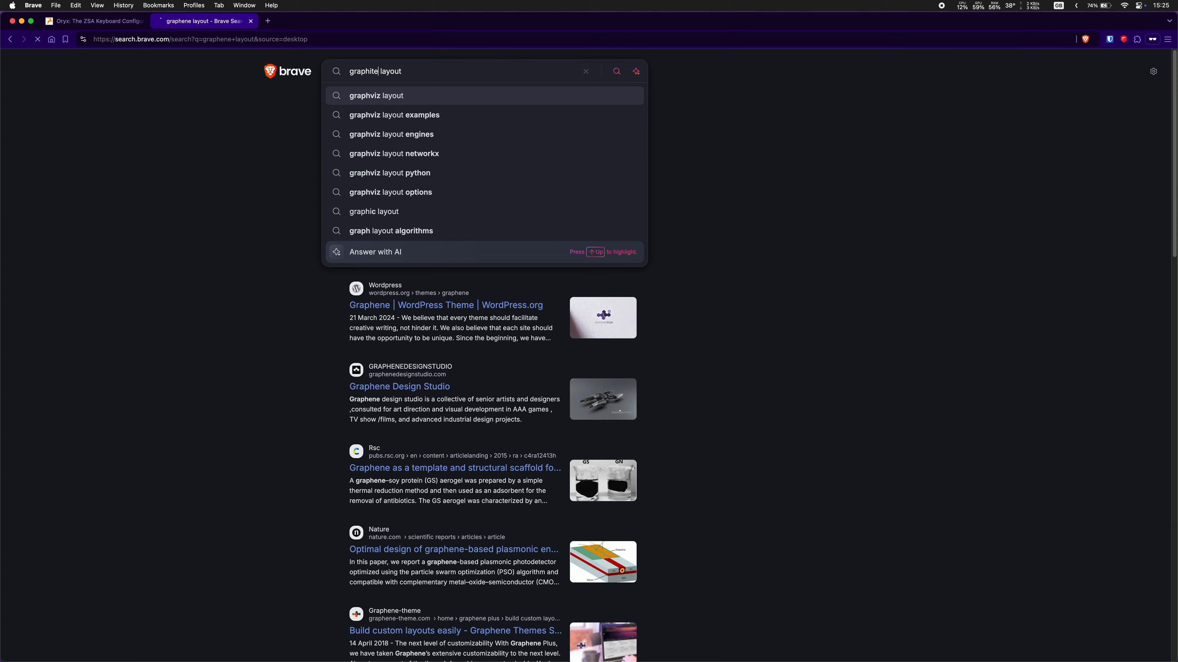
pyautogui.press('Return')
pyautogui.click(394, 143)
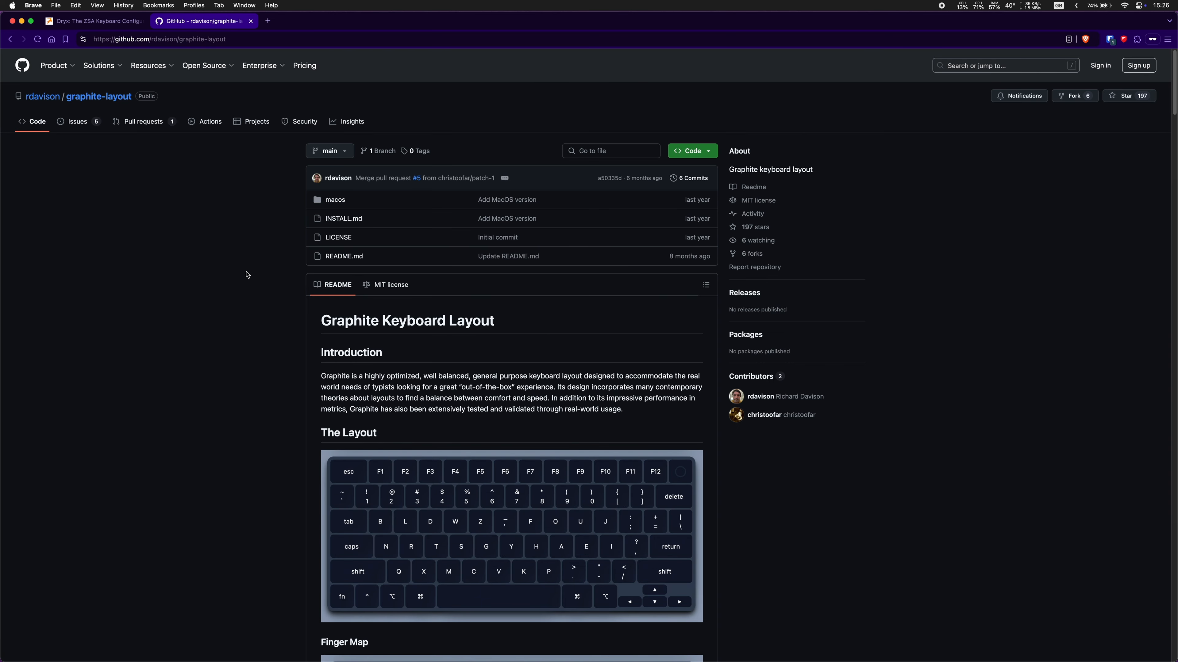
# Examine the layout image and finger map in the Graphite Keyboard Layout README.
pyautogui.scroll(-3, 247, 274)
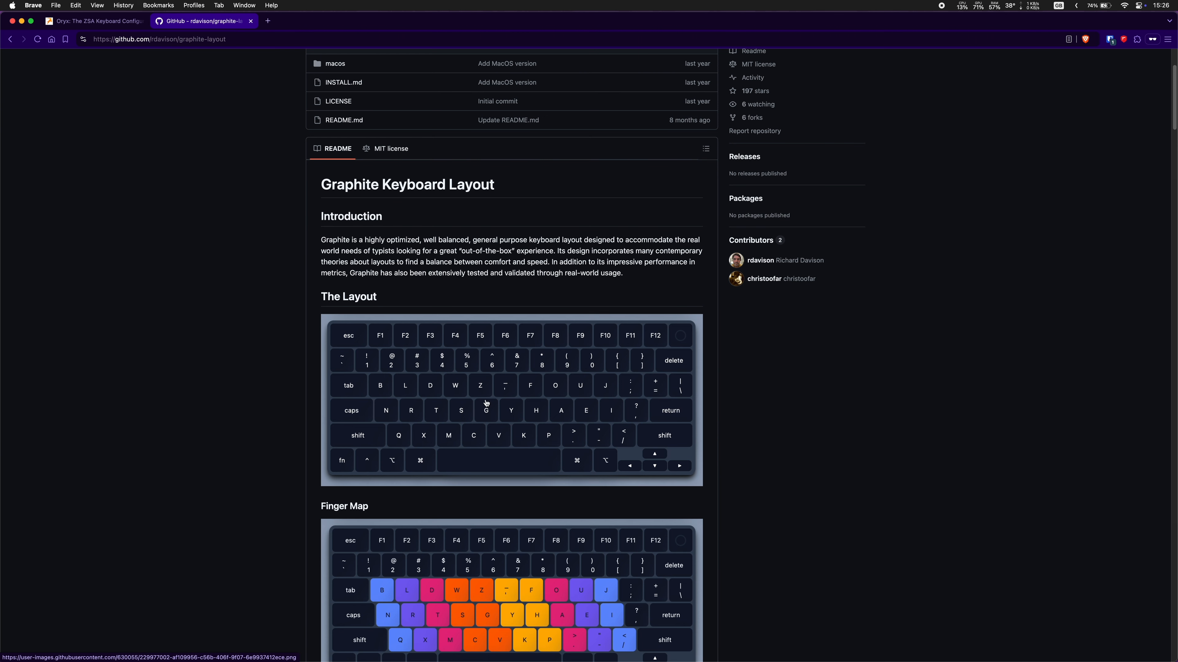
pyautogui.scroll(-3, 481, 460)
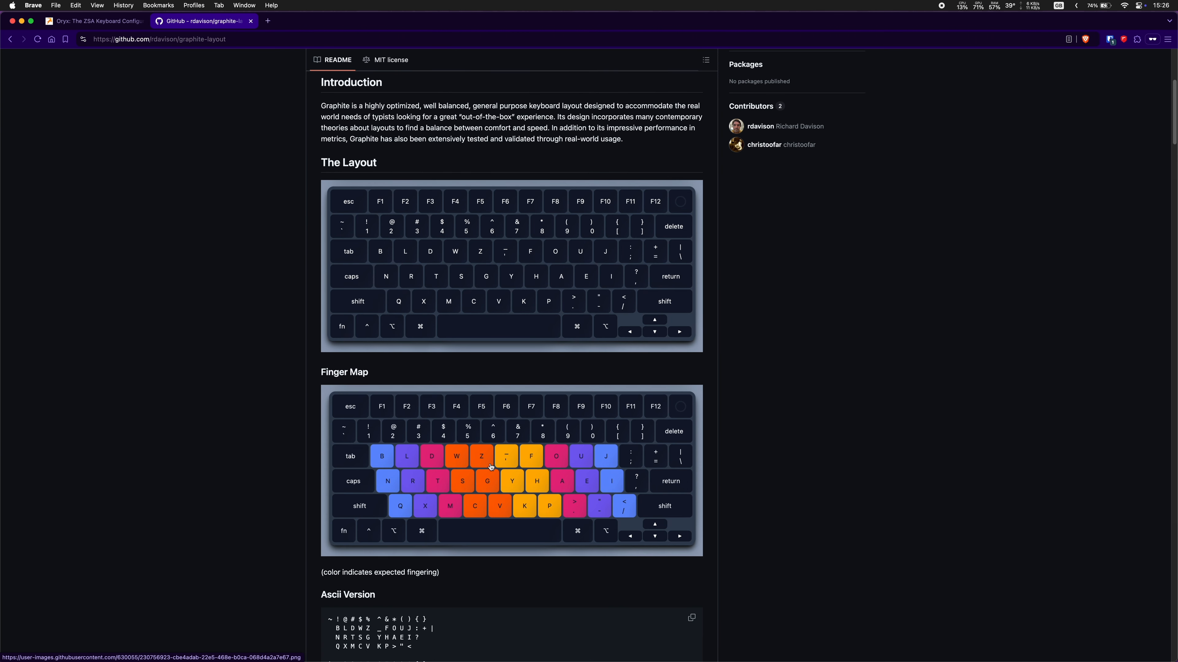
pyautogui.scroll(-3, 293, 400)
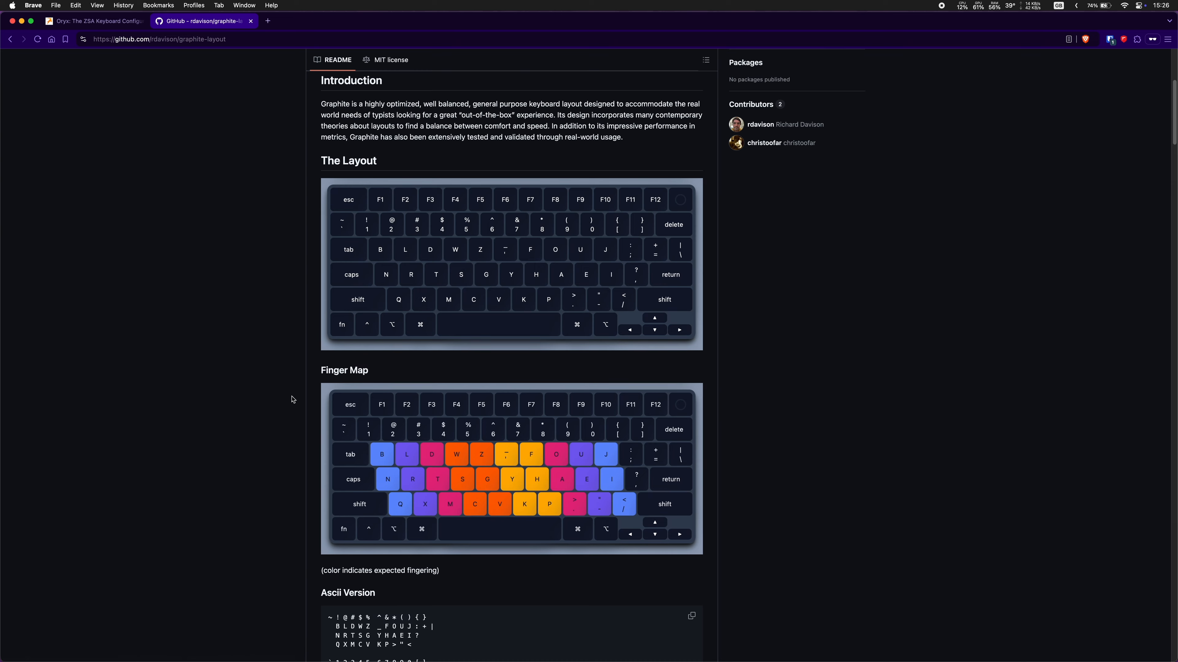
pyautogui.scroll(-6, 293, 400)
pyautogui.scroll(10, 293, 399)
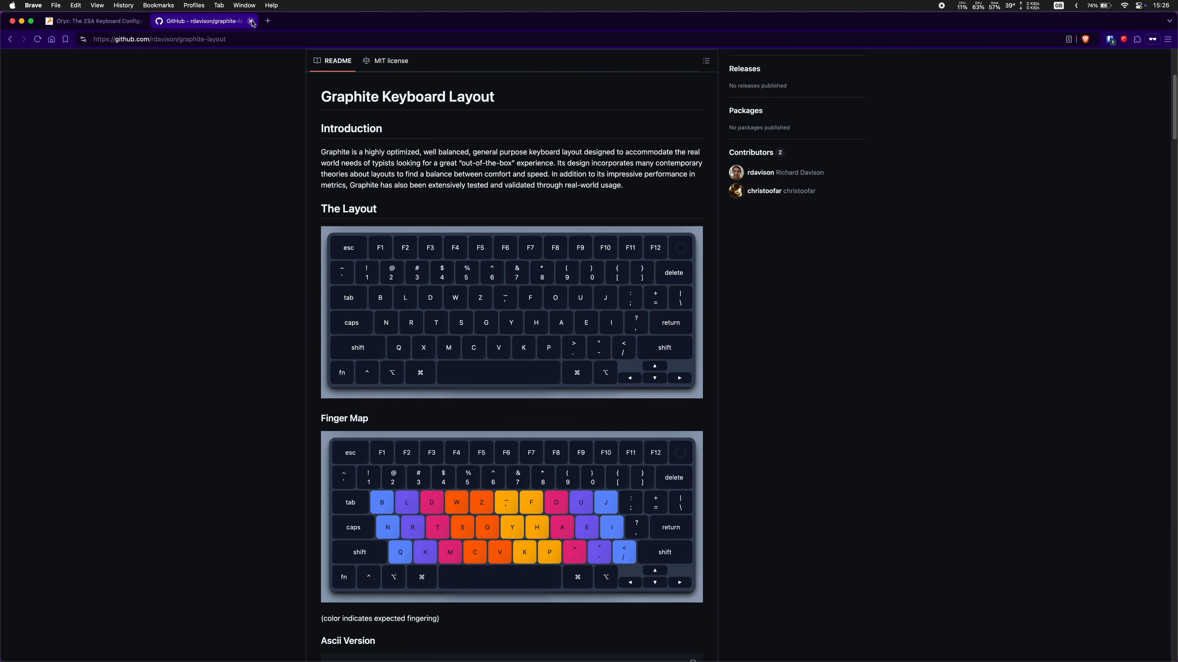
# Switch back to the Oryx layout and view the Nav, Symbols, F-keys, Mouse and Basic layers, ending on Main.
pyautogui.click(89, 23)
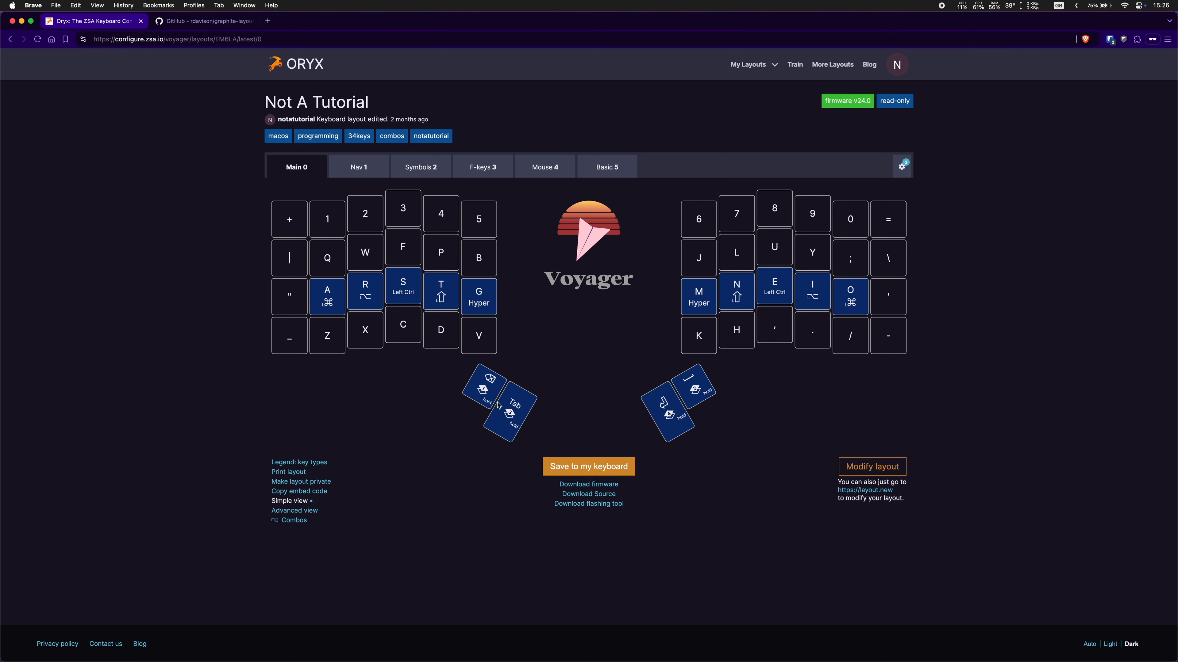
pyautogui.click(366, 167)
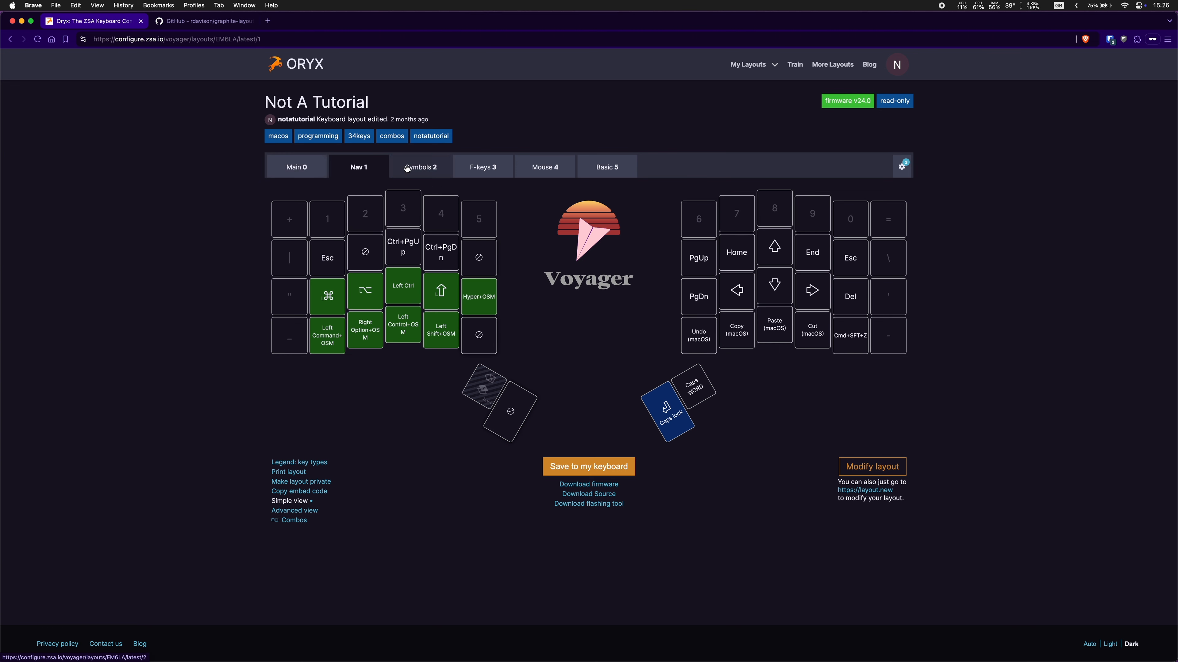
pyautogui.click(418, 167)
pyautogui.click(504, 165)
pyautogui.click(539, 167)
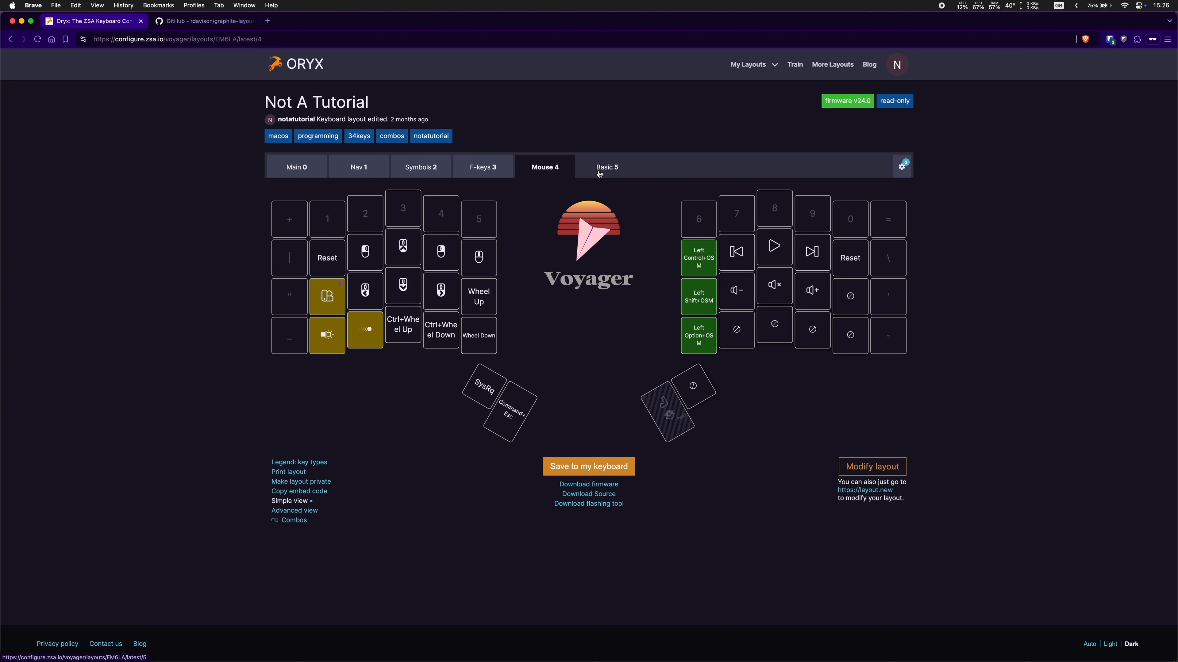
pyautogui.click(599, 173)
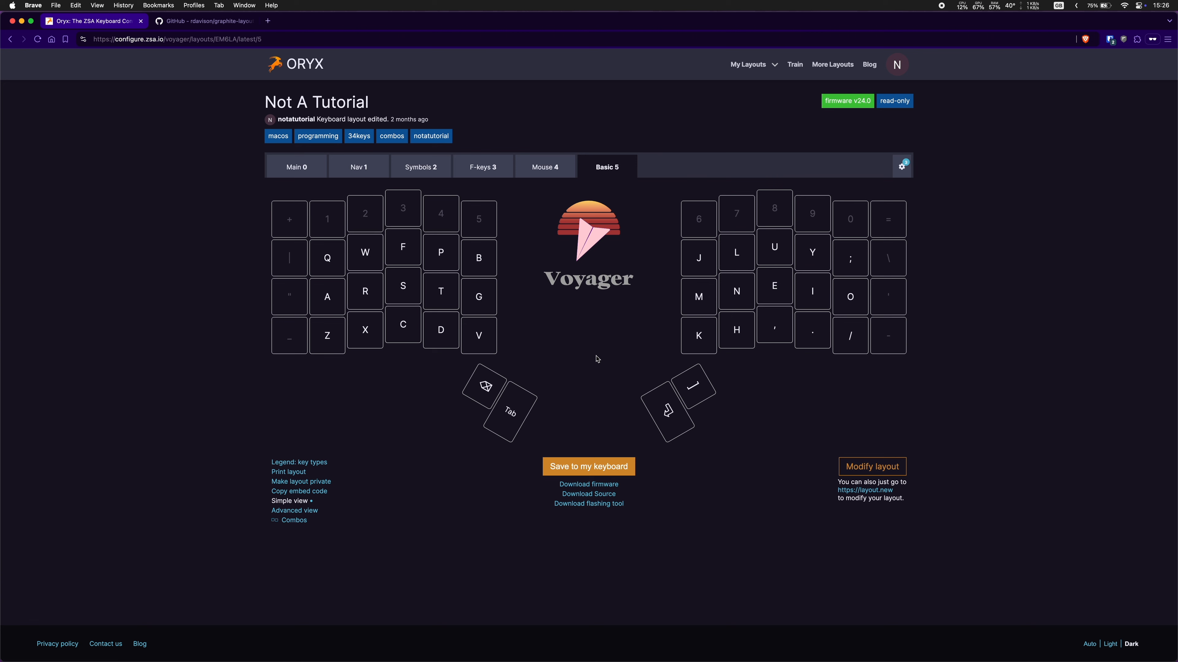
pyautogui.click(304, 176)
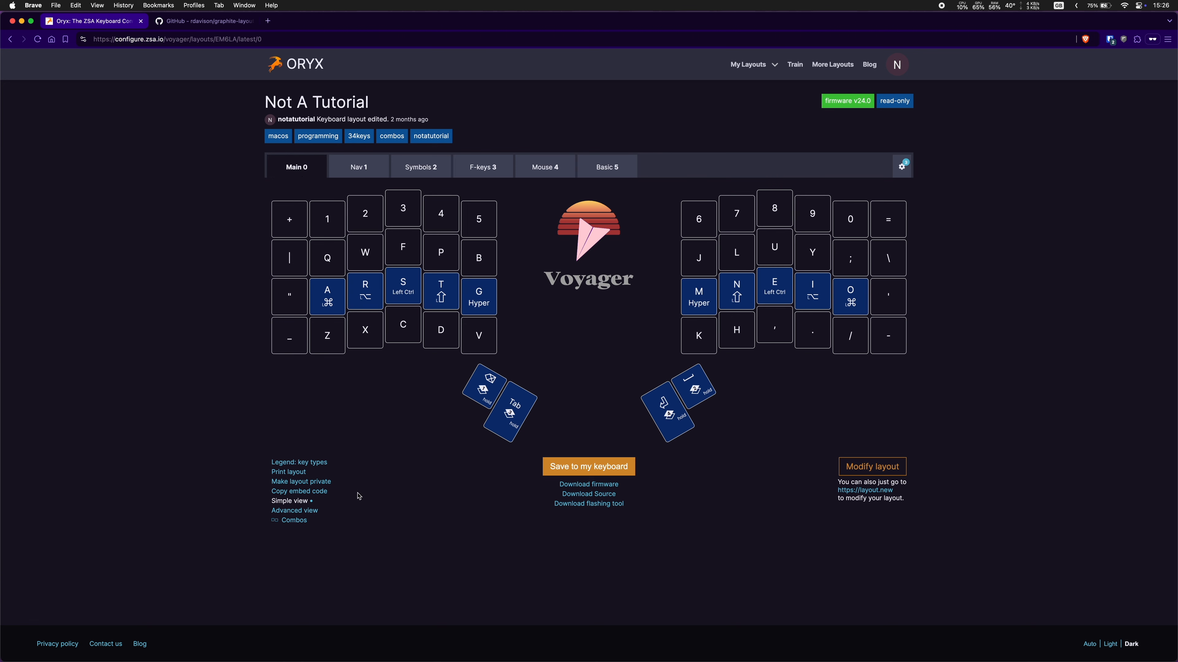
# View the Basic layer and check the combos list for the ones activating the Basic and Main layers.
pyautogui.click(597, 175)
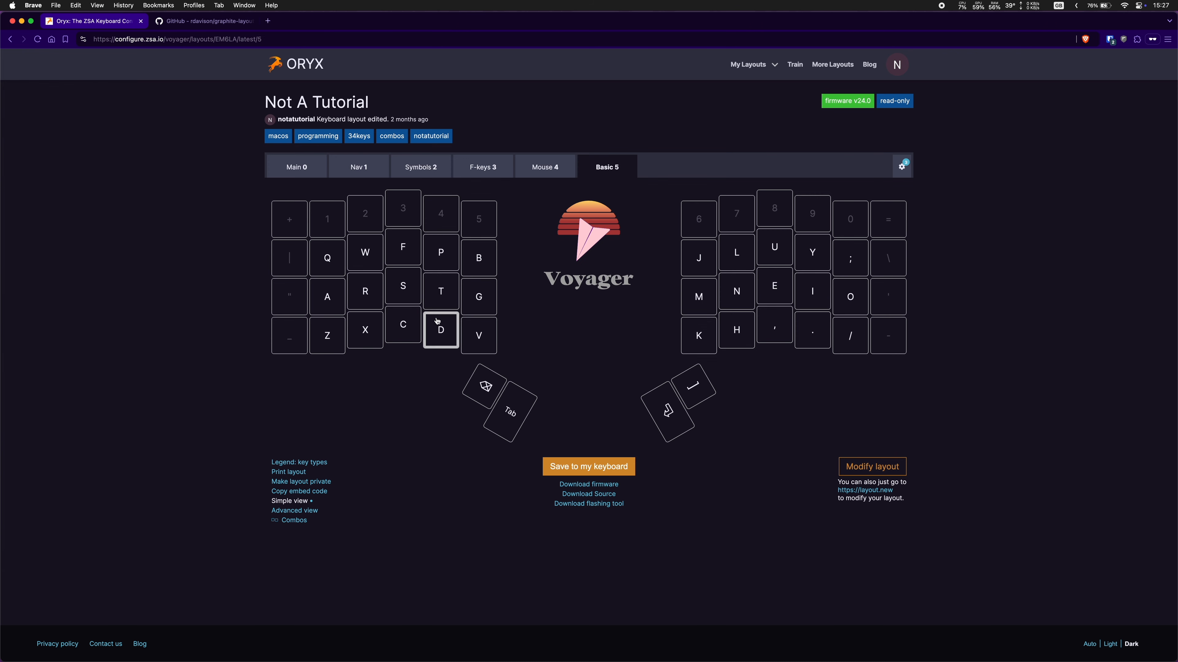
pyautogui.click(298, 521)
pyautogui.moveTo(828, 225)
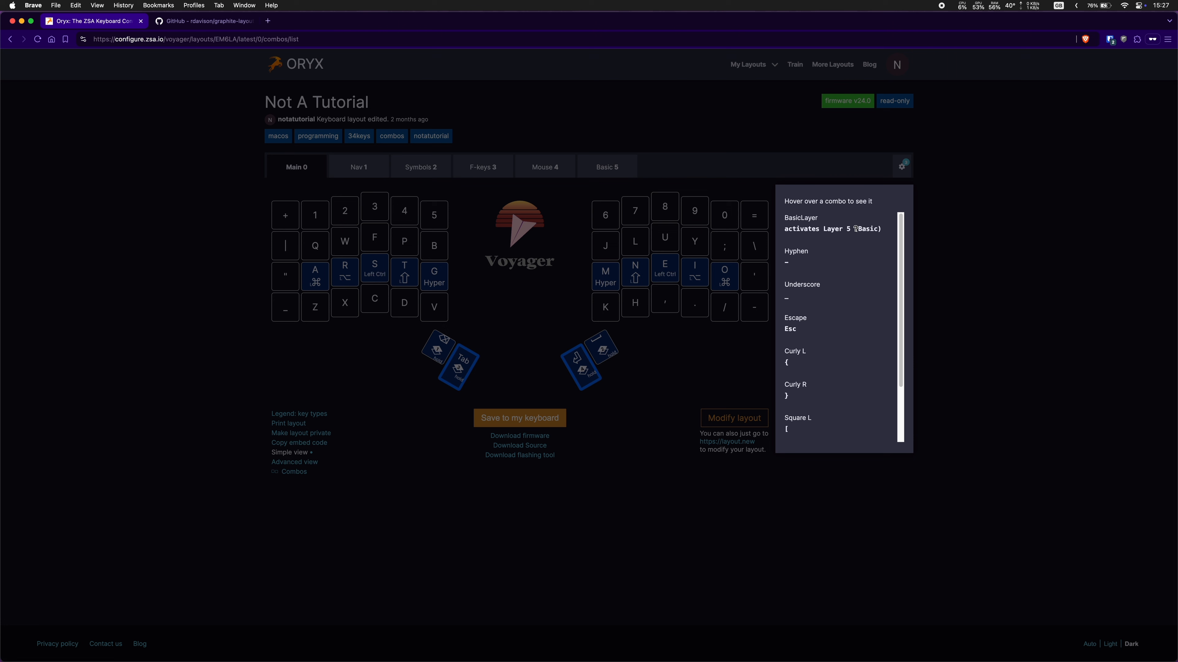
pyautogui.scroll(-3, 834, 229)
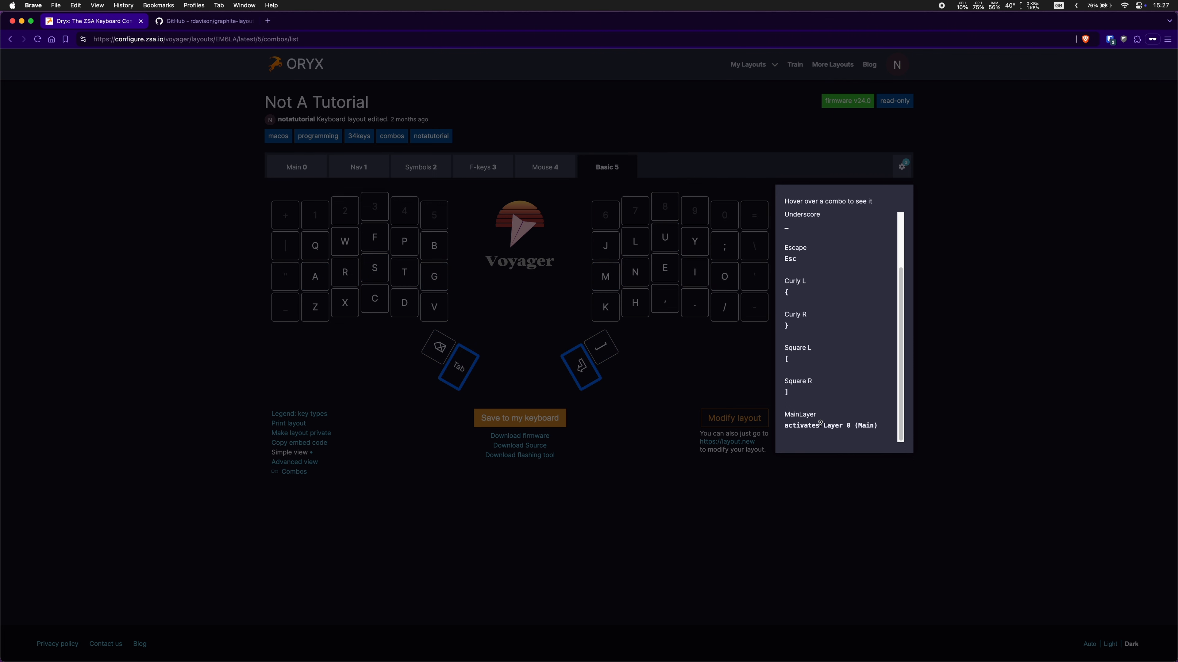
pyautogui.click(949, 326)
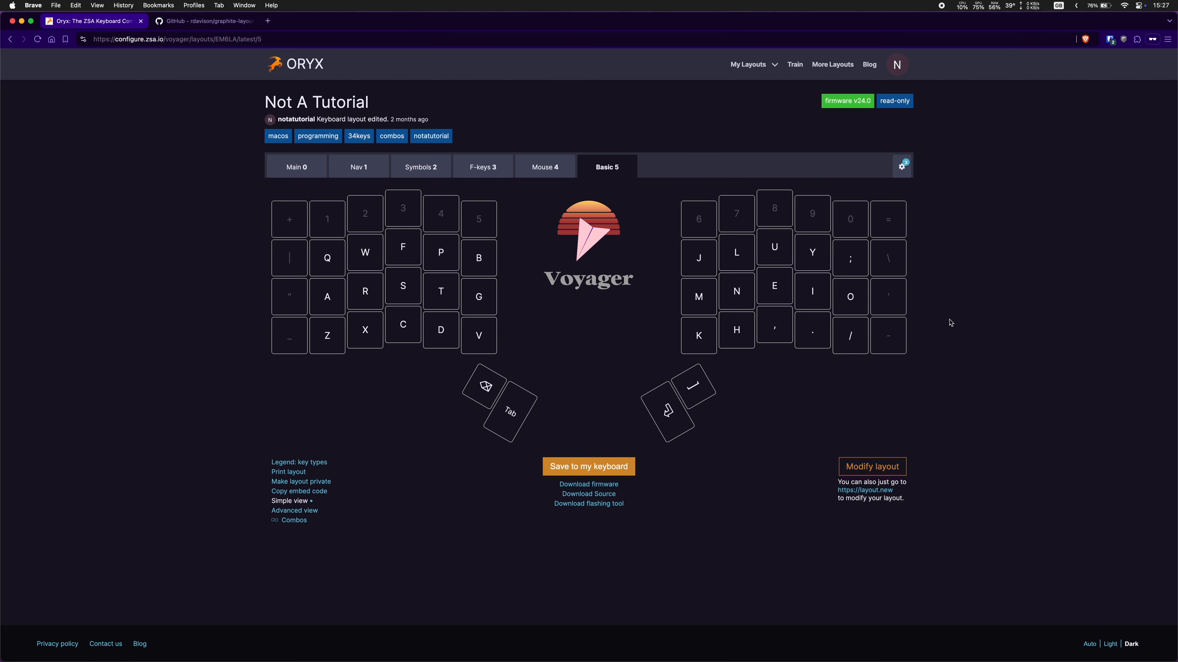
# Review the keys on the Main, Nav, Symbols, F-keys and Mouse layers, and compare Main with the Basic layer.
pyautogui.click(298, 165)
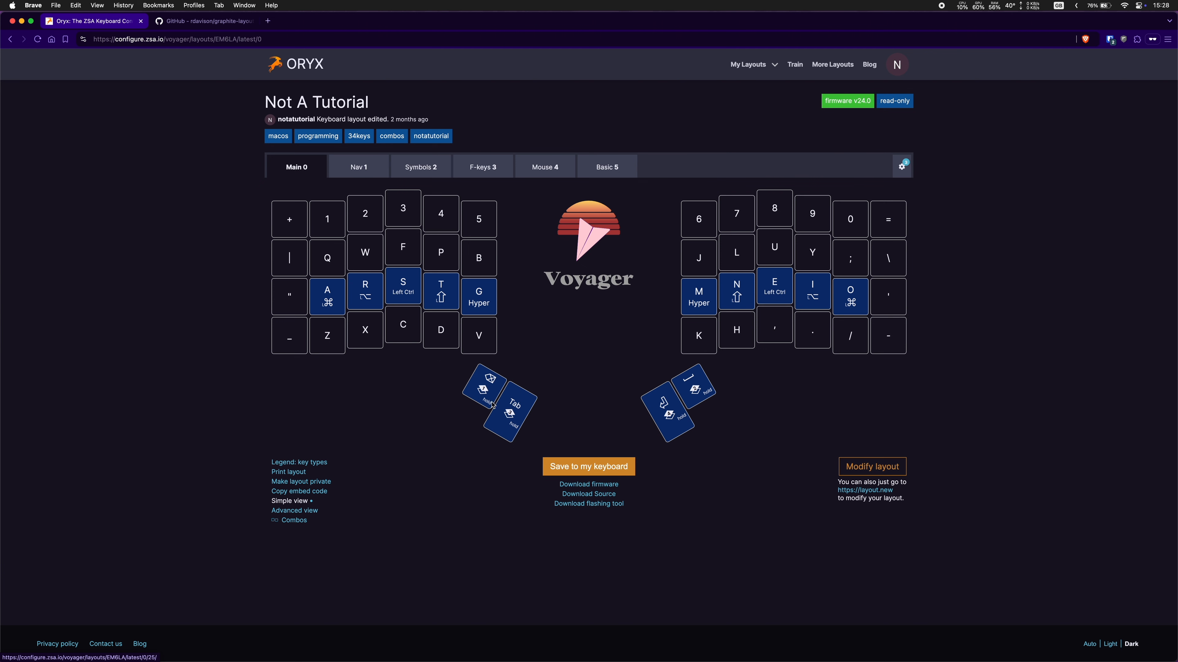
pyautogui.click(361, 167)
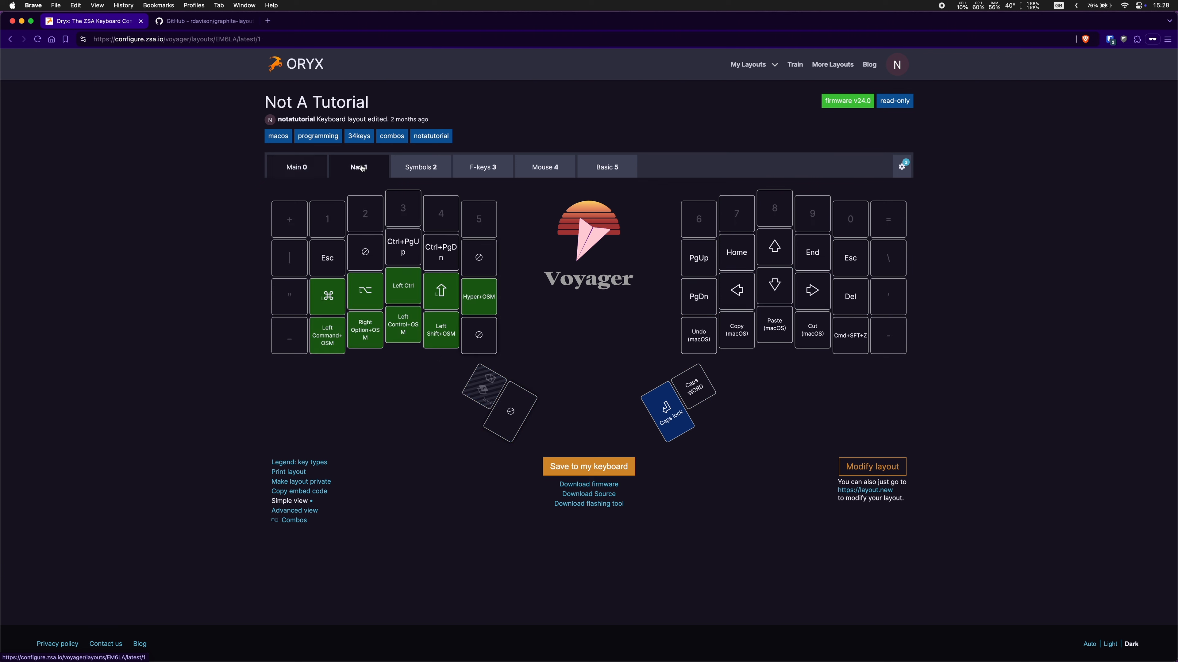
pyautogui.click(421, 168)
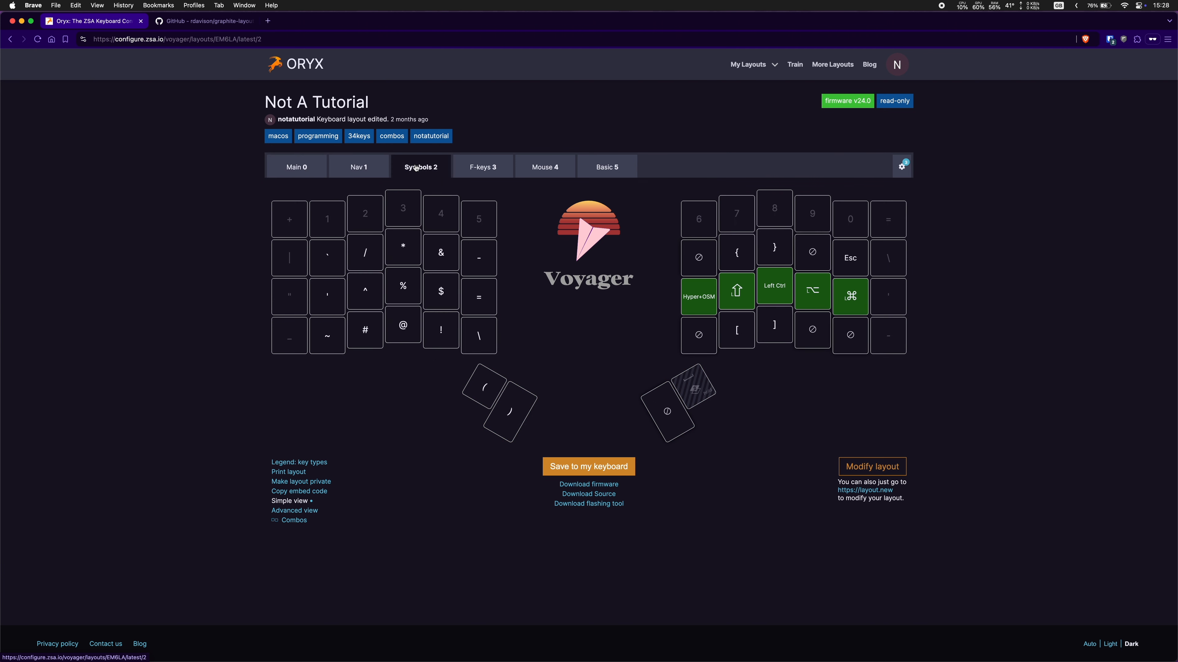
pyautogui.click(481, 170)
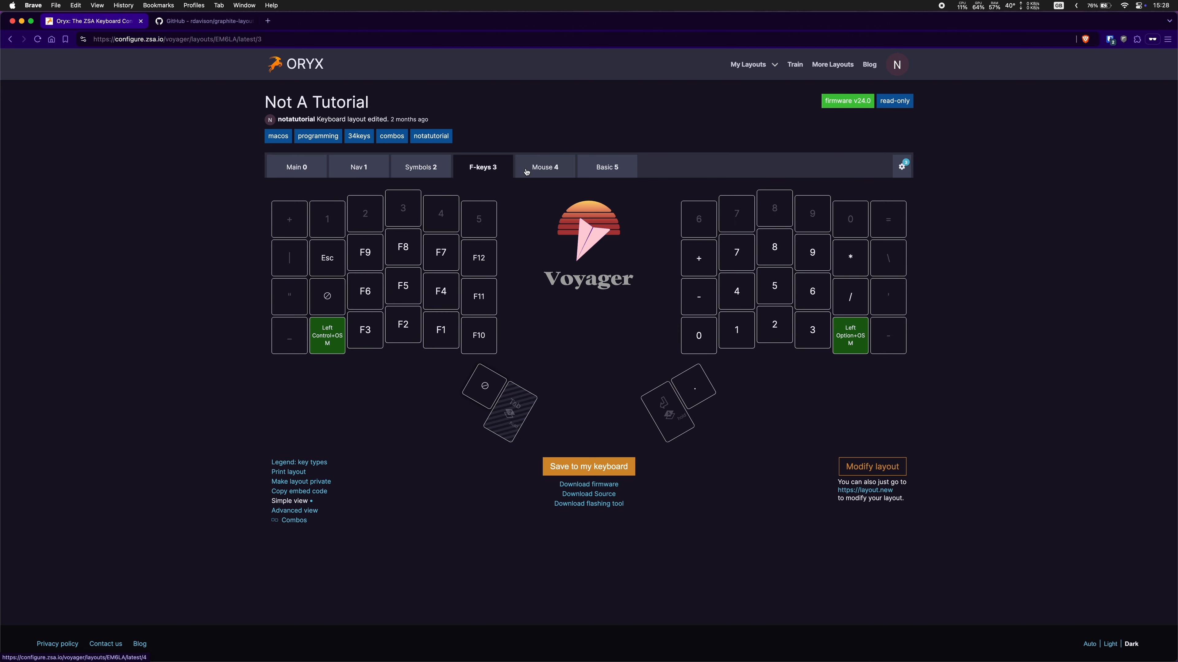
pyautogui.click(540, 172)
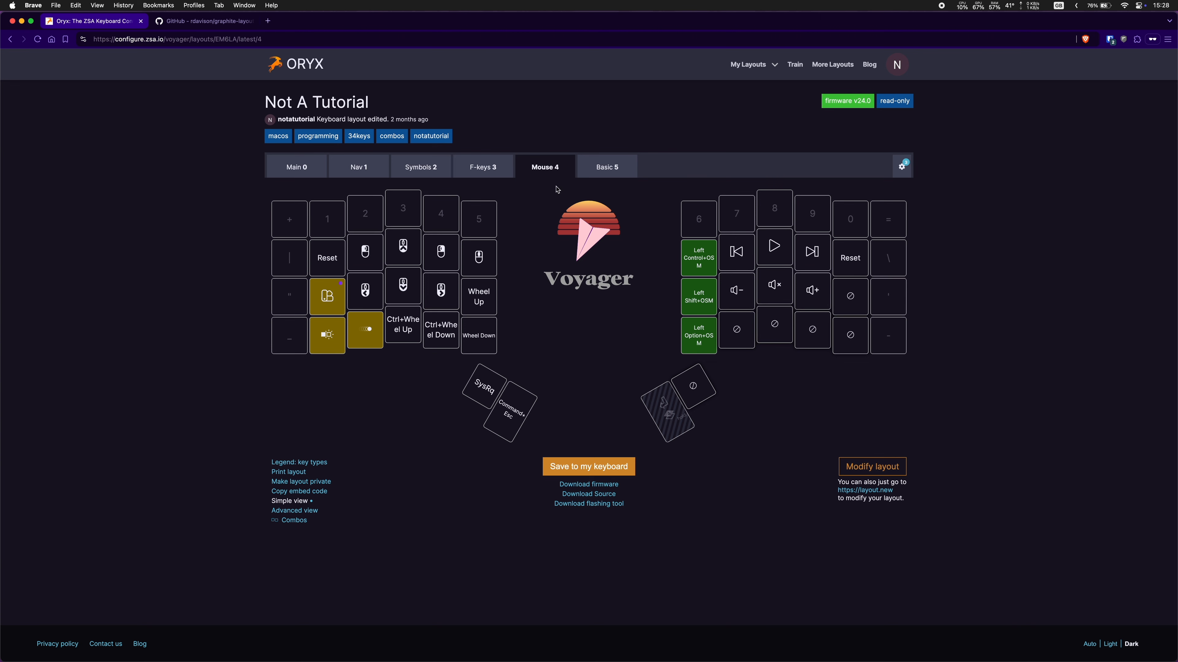
pyautogui.click(302, 170)
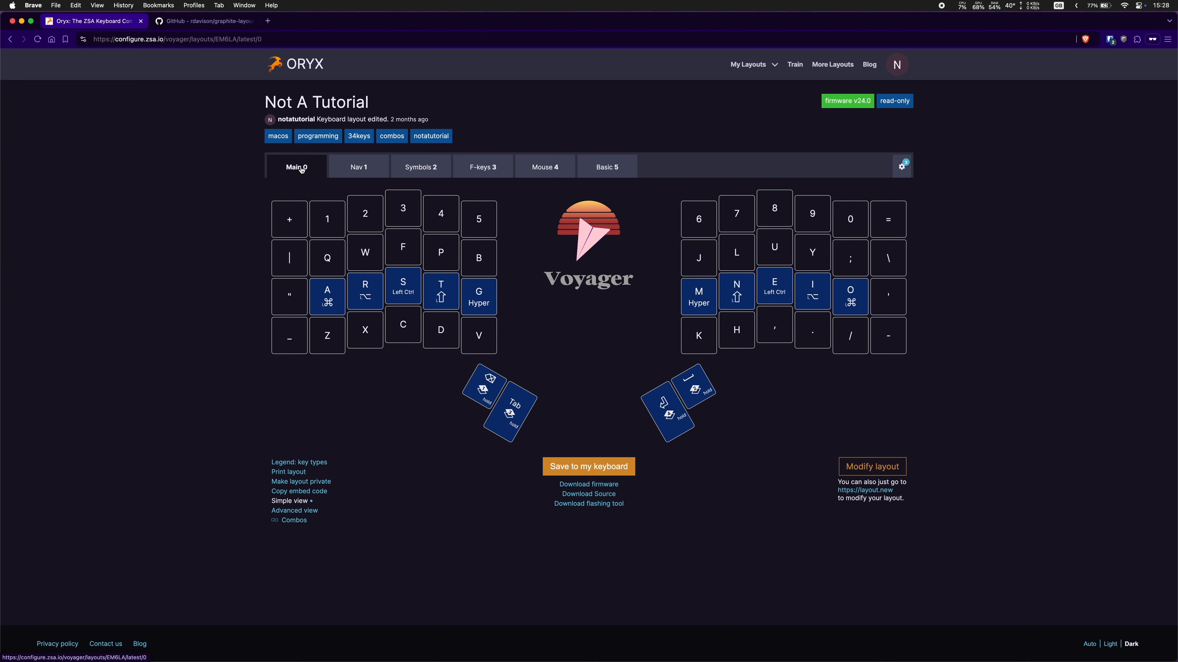
pyautogui.click(604, 171)
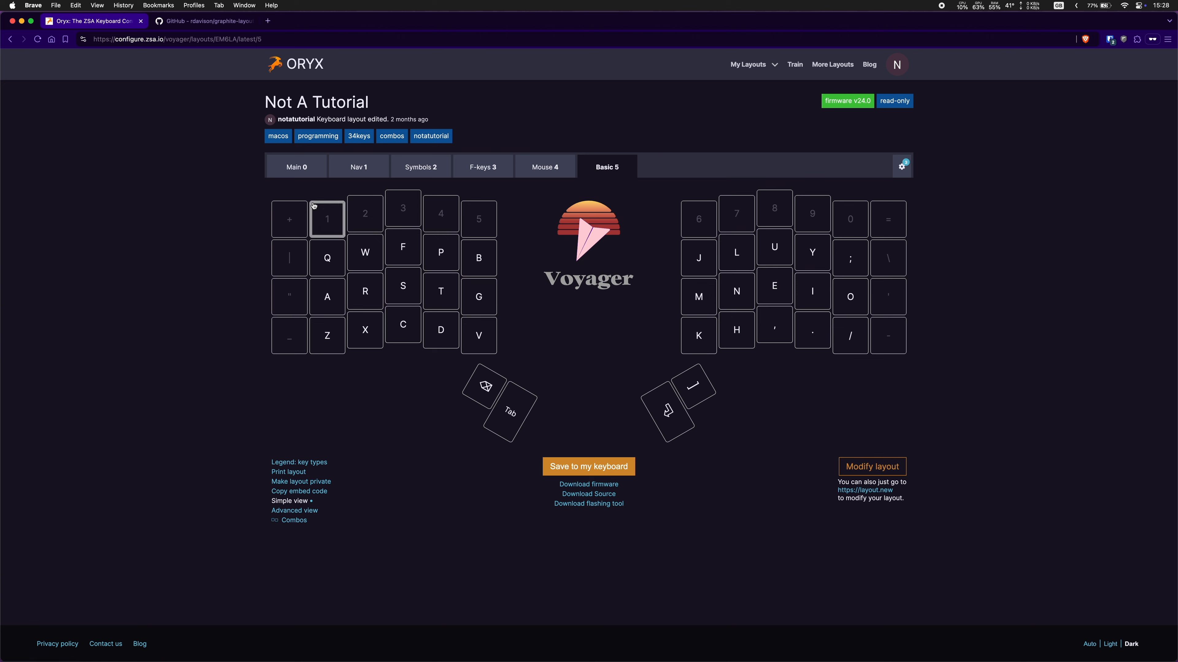
pyautogui.click(295, 168)
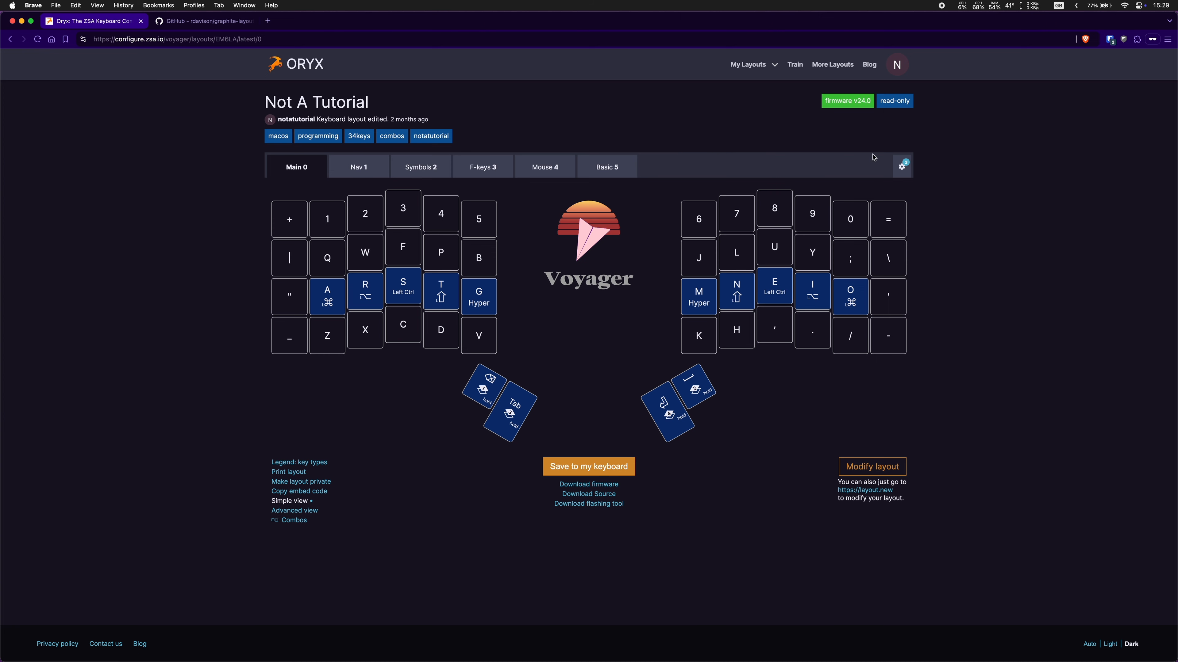
# Glance at the advanced configuration settings, return to the Main layer and open the layout for editing.
pyautogui.click(902, 168)
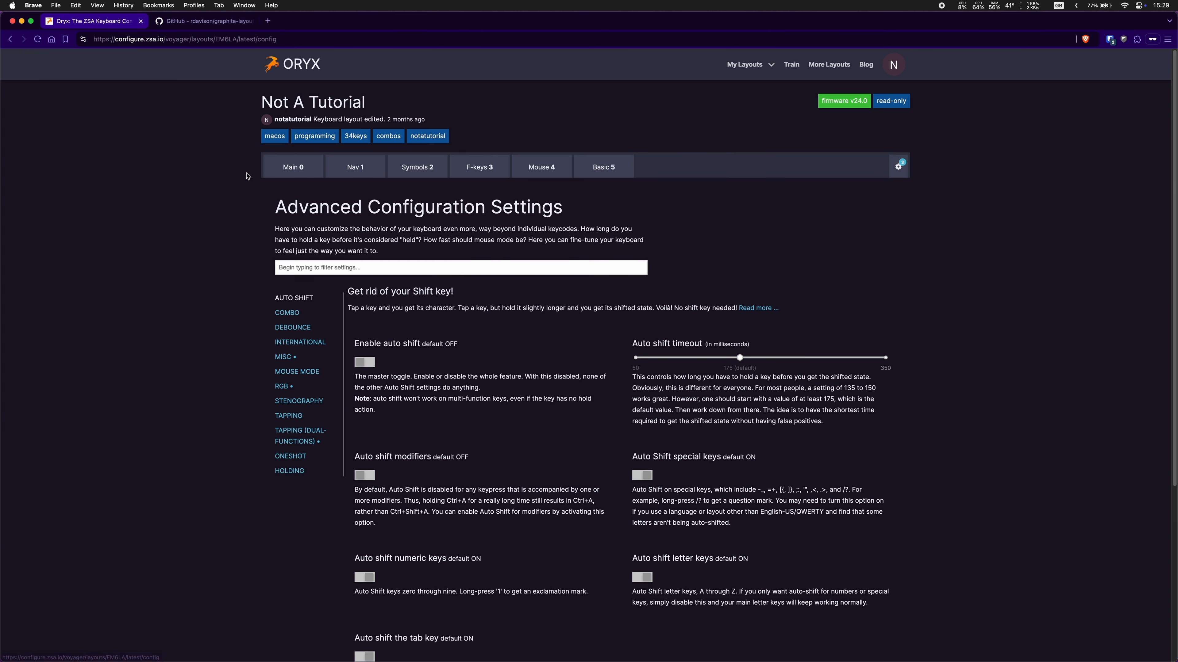
pyautogui.click(278, 170)
pyautogui.click(602, 471)
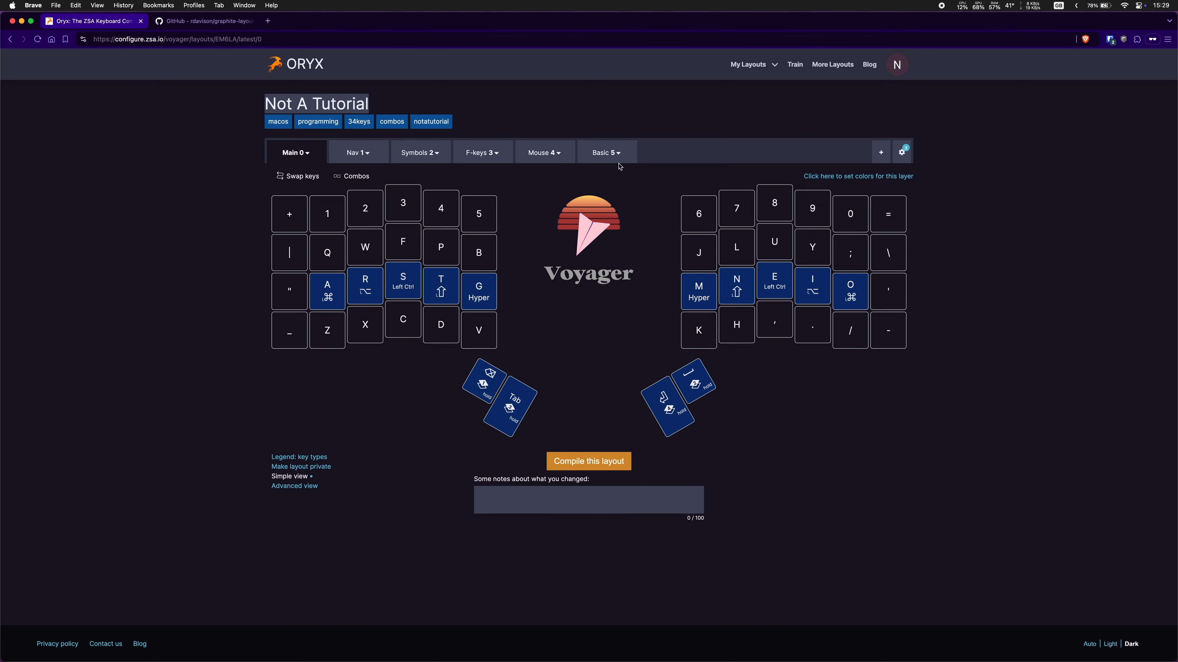
# Add a new layer to the layout and name it AltMain.
pyautogui.click(879, 154)
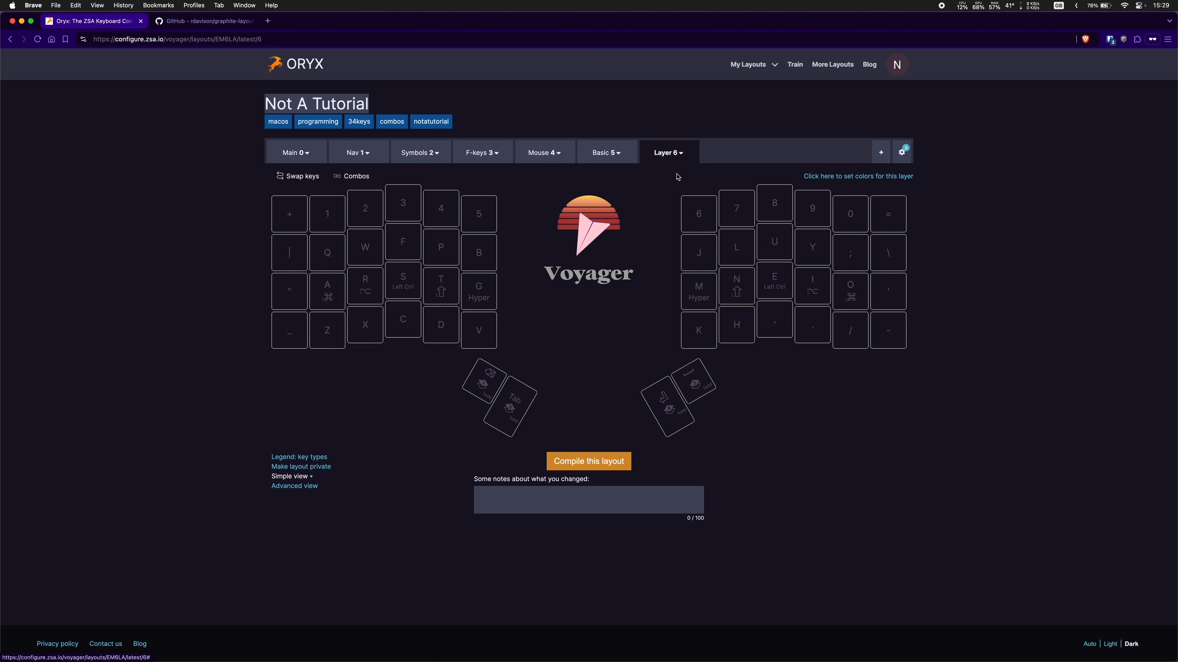
pyautogui.click(685, 158)
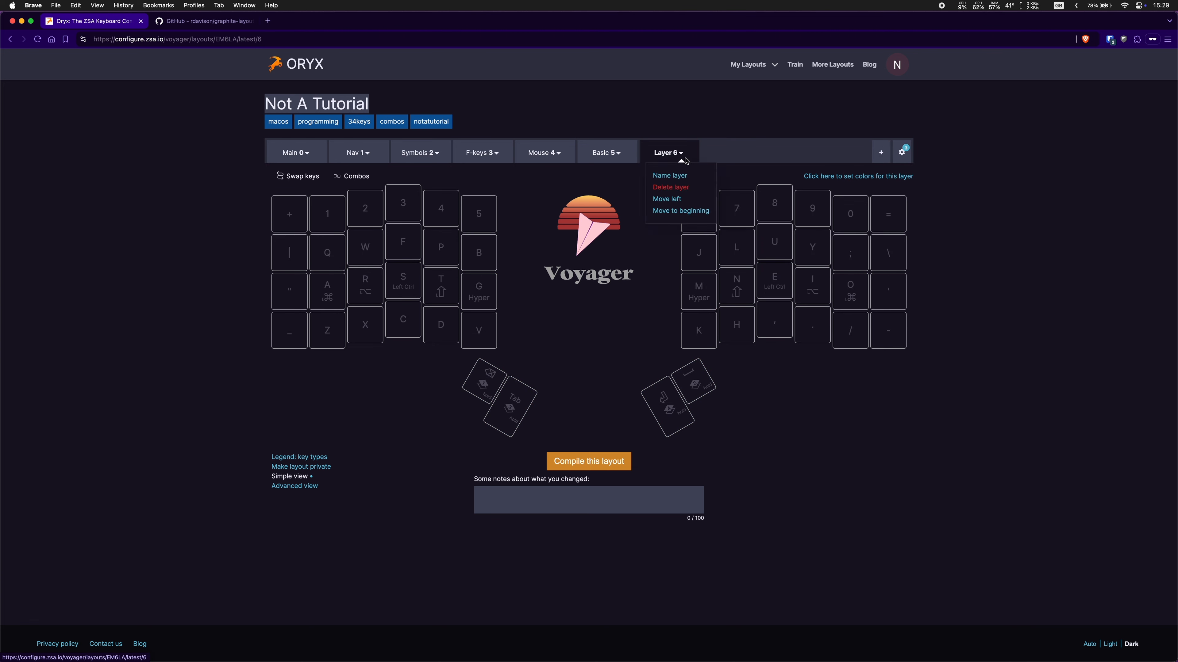
pyautogui.click(677, 177)
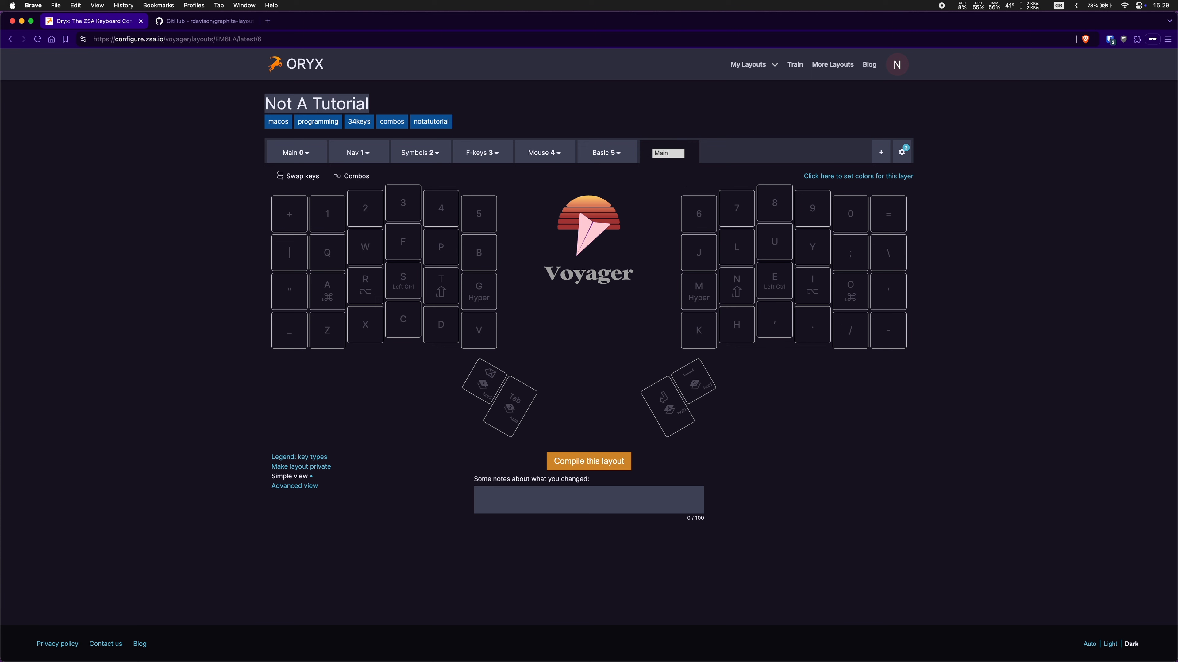
pyautogui.write('Alt')
pyautogui.press('Return')
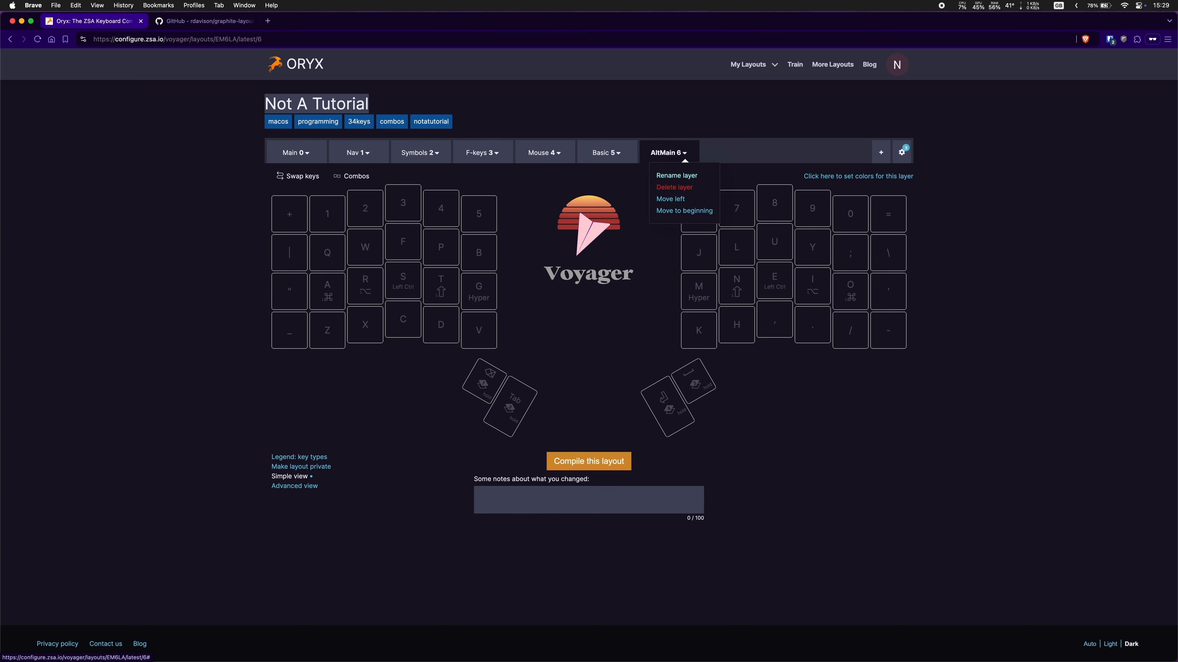
# Move the AltMain layer forward one place at a time until it is layer 1, directly after Main.
pyautogui.click(676, 201)
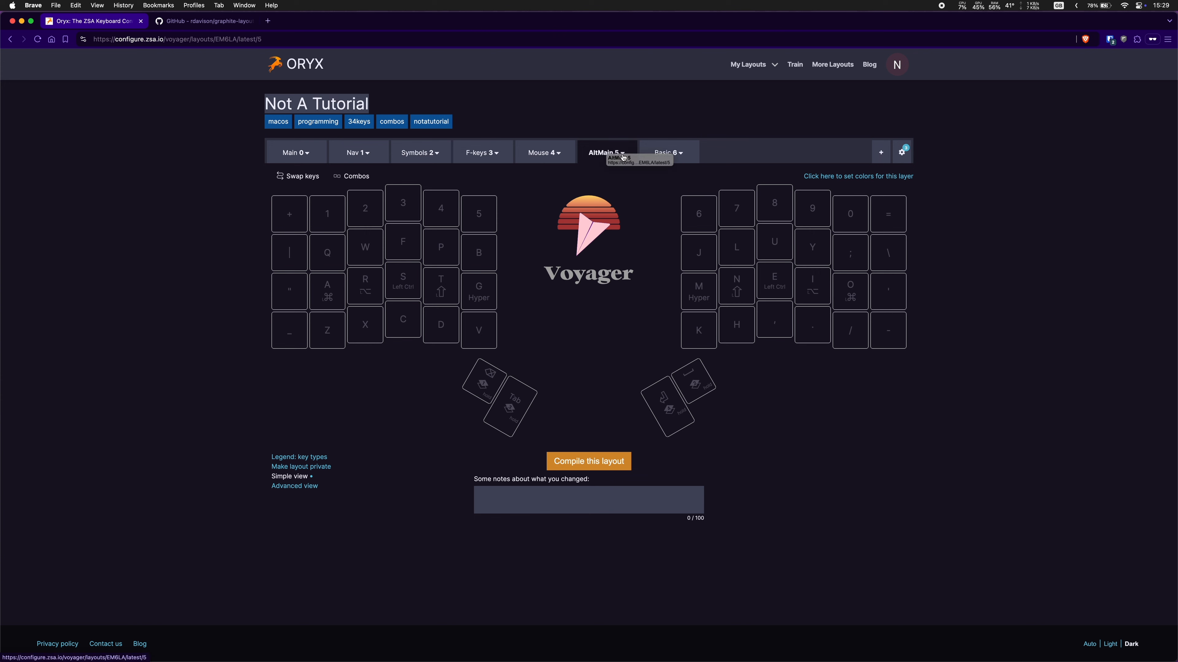
pyautogui.click(622, 157)
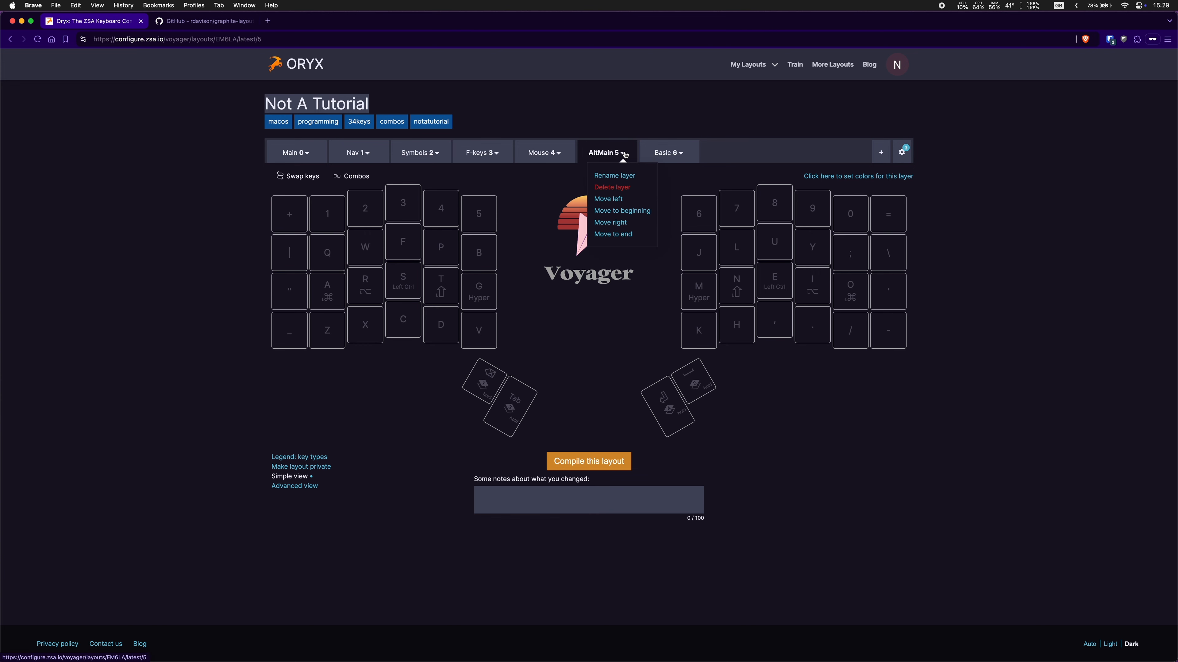
pyautogui.click(619, 200)
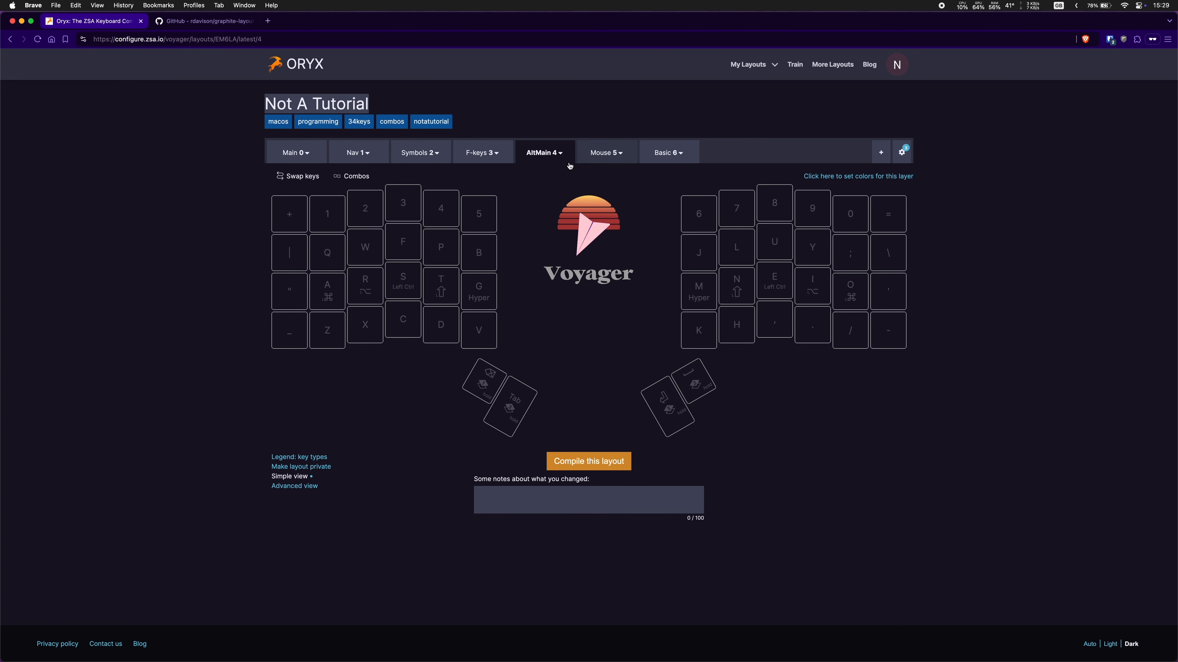
pyautogui.click(562, 156)
pyautogui.click(542, 199)
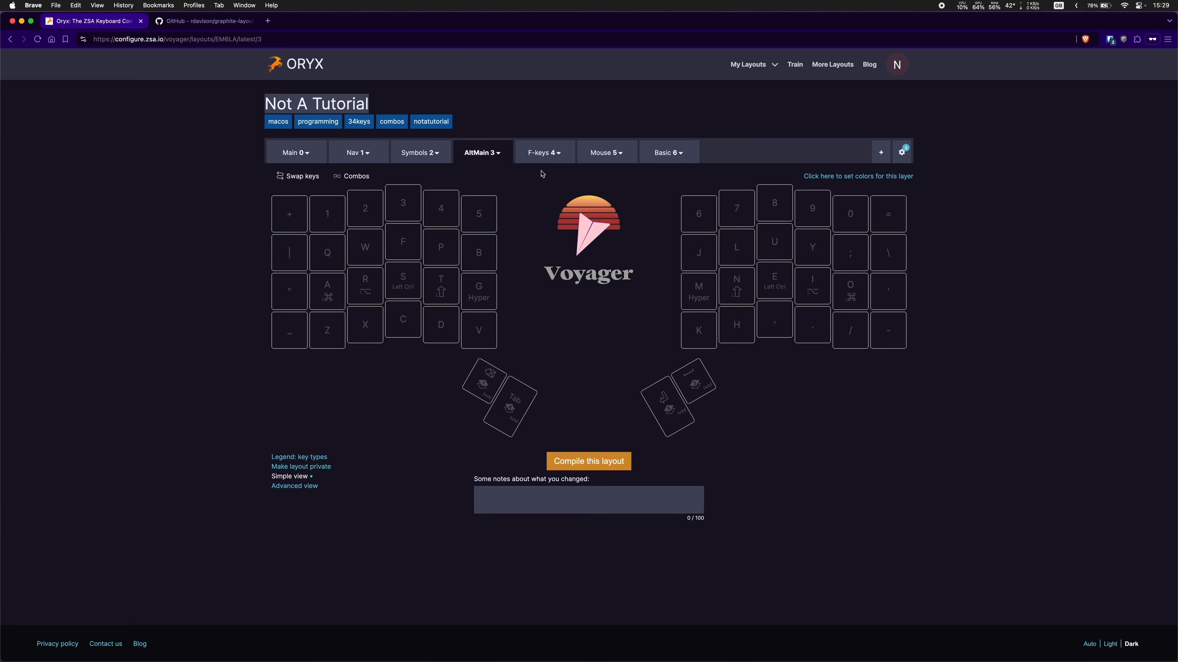
pyautogui.click(507, 160)
pyautogui.click(493, 200)
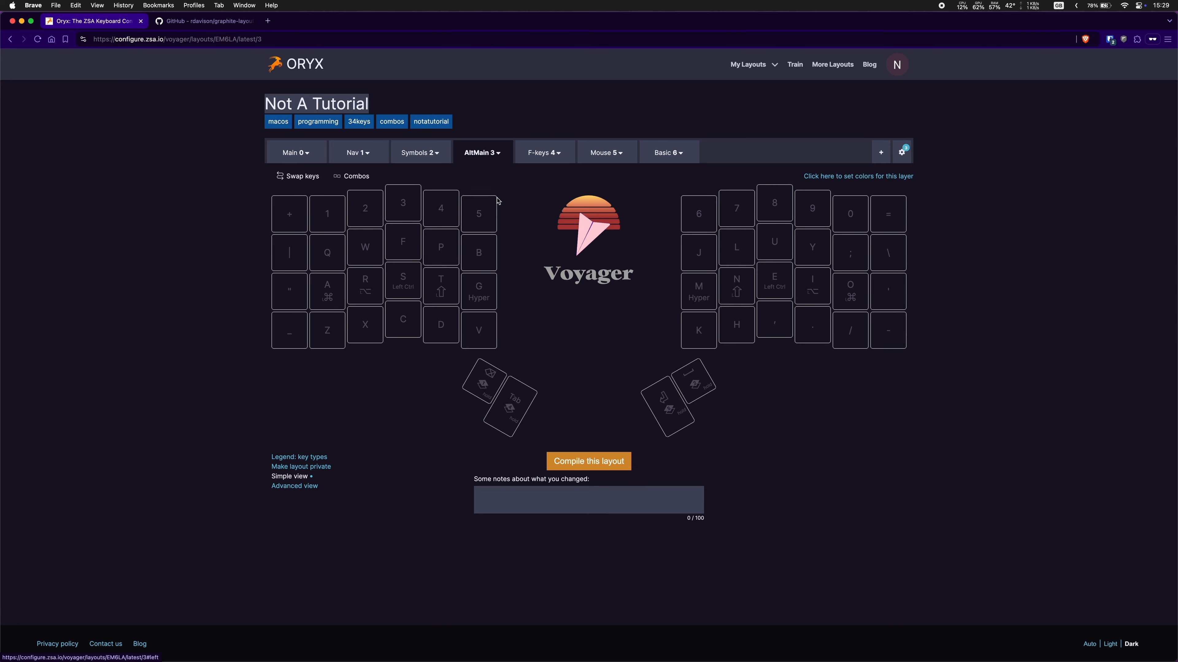
pyautogui.click(435, 155)
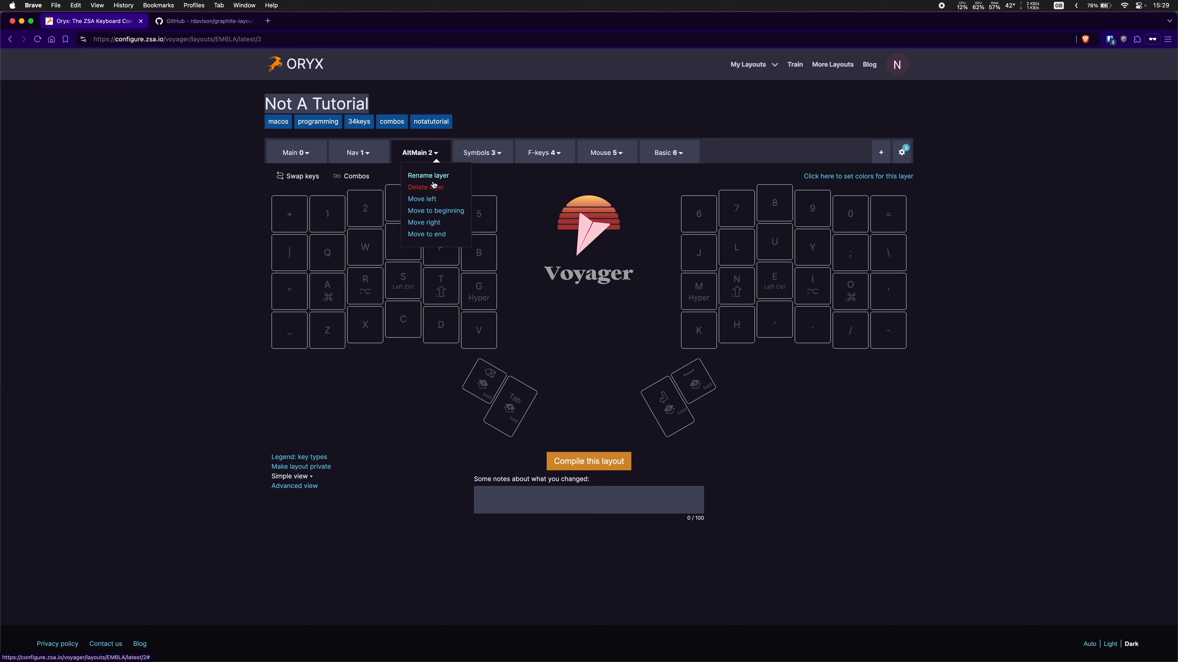
pyautogui.click(433, 202)
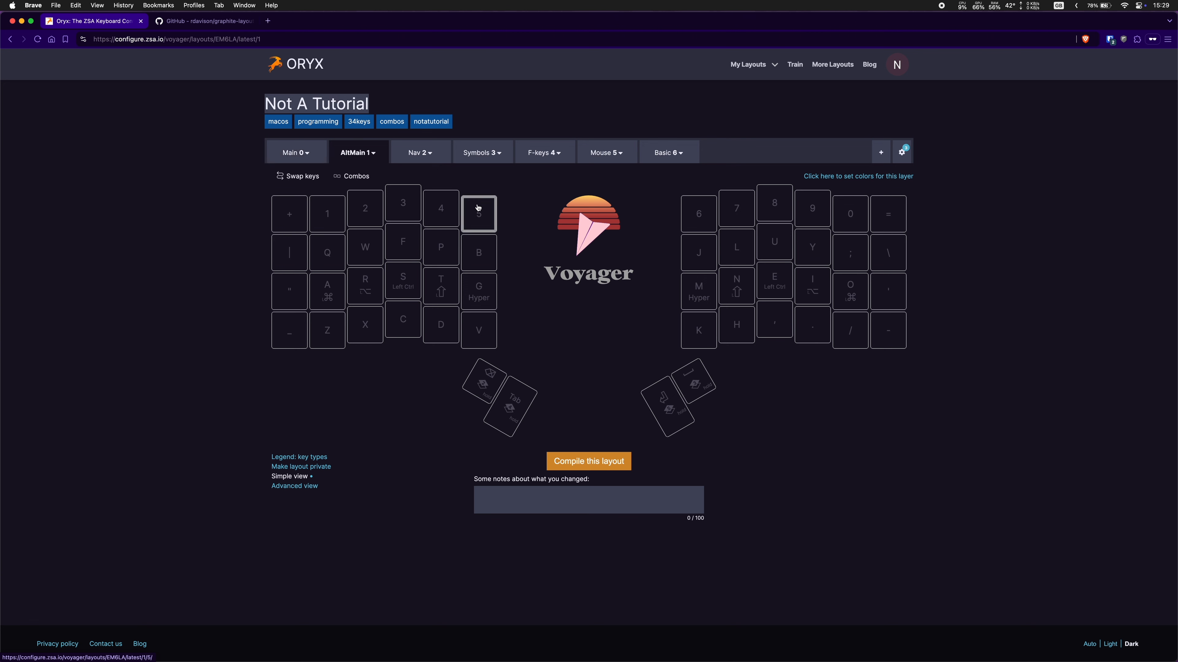
# View the actions available for tapping the transparent Q key on the AltMain layer.
pyautogui.click(482, 393)
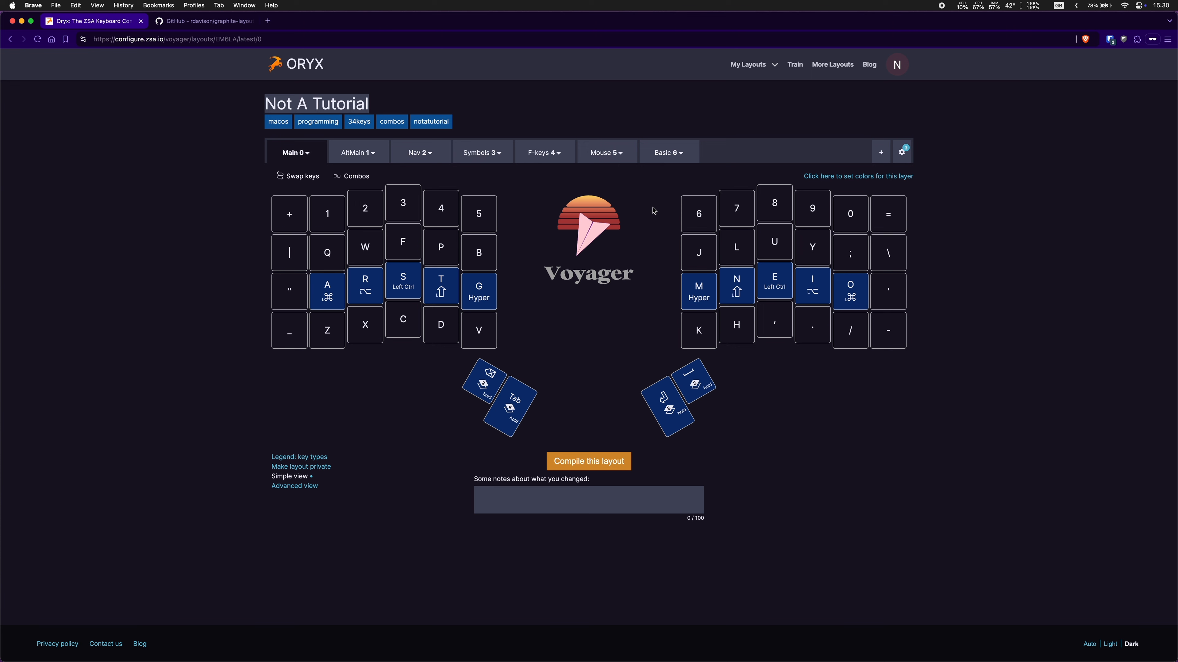
pyautogui.click(369, 153)
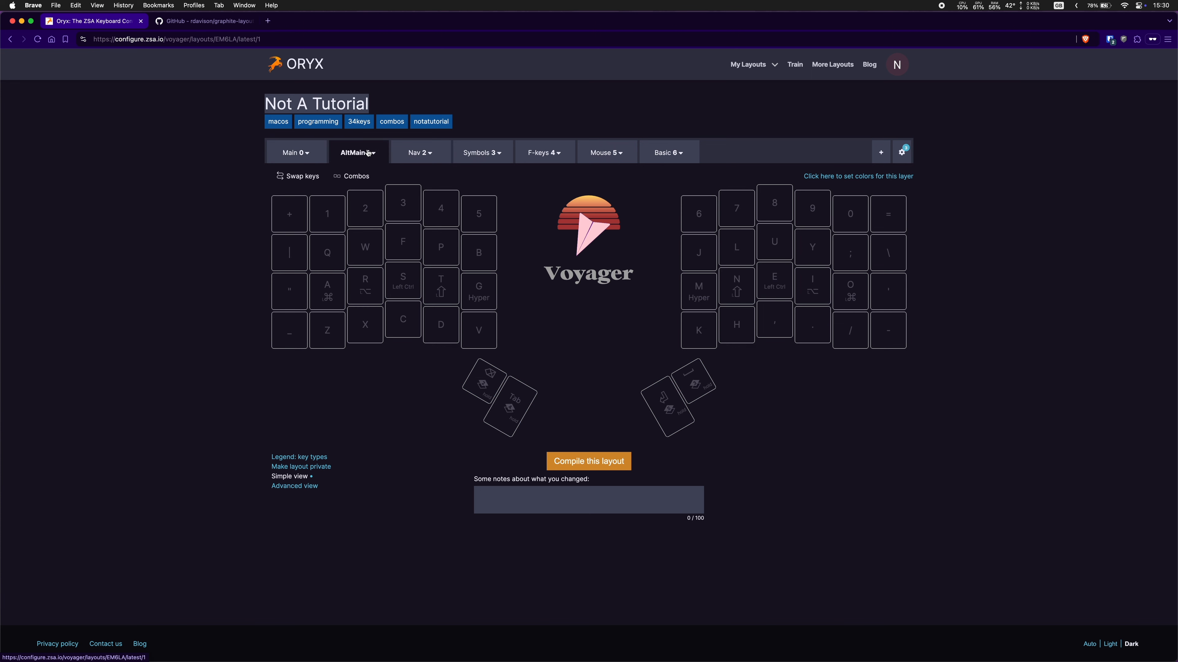
pyautogui.click(332, 262)
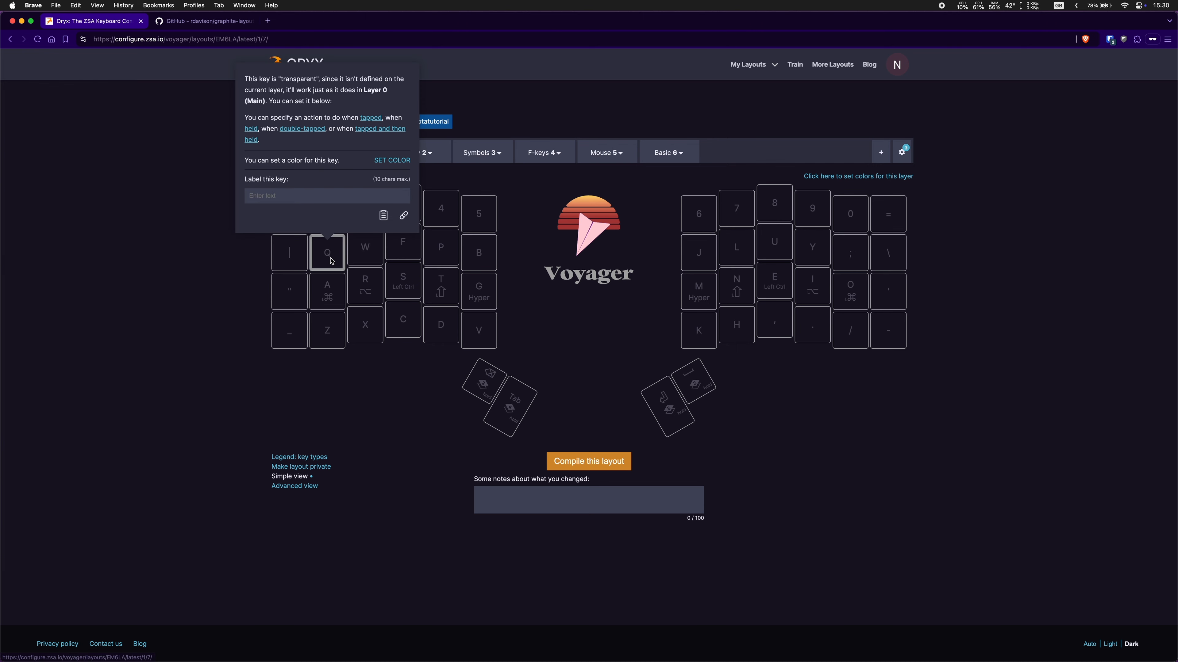
pyautogui.click(376, 119)
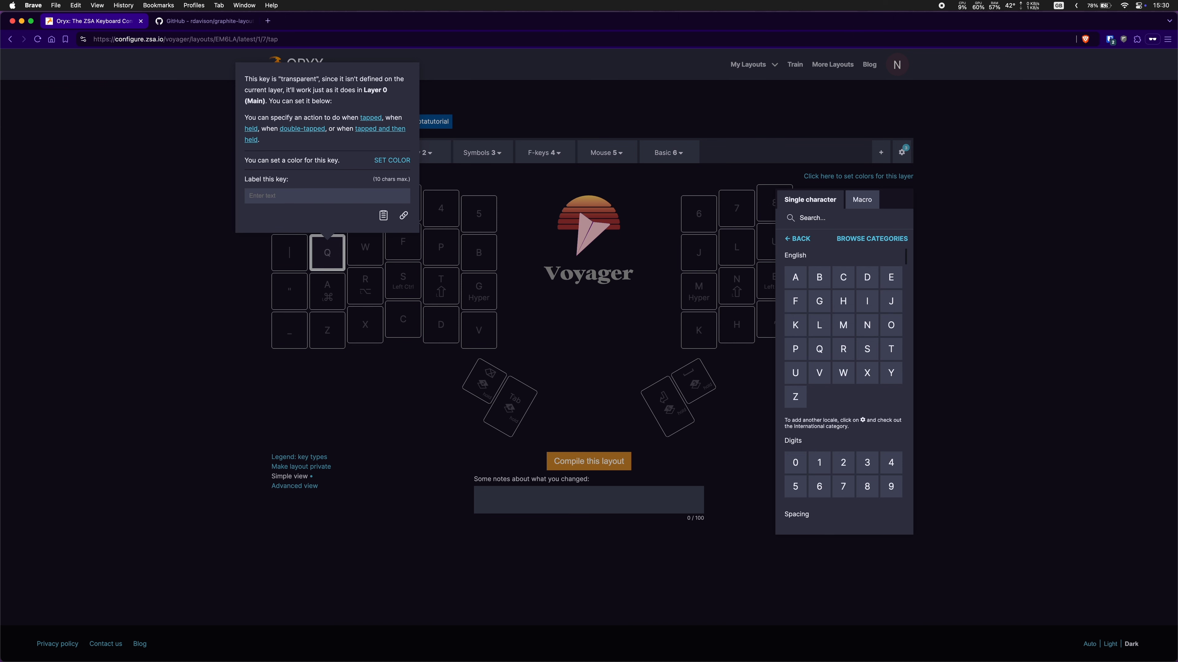
pyautogui.click(673, 420)
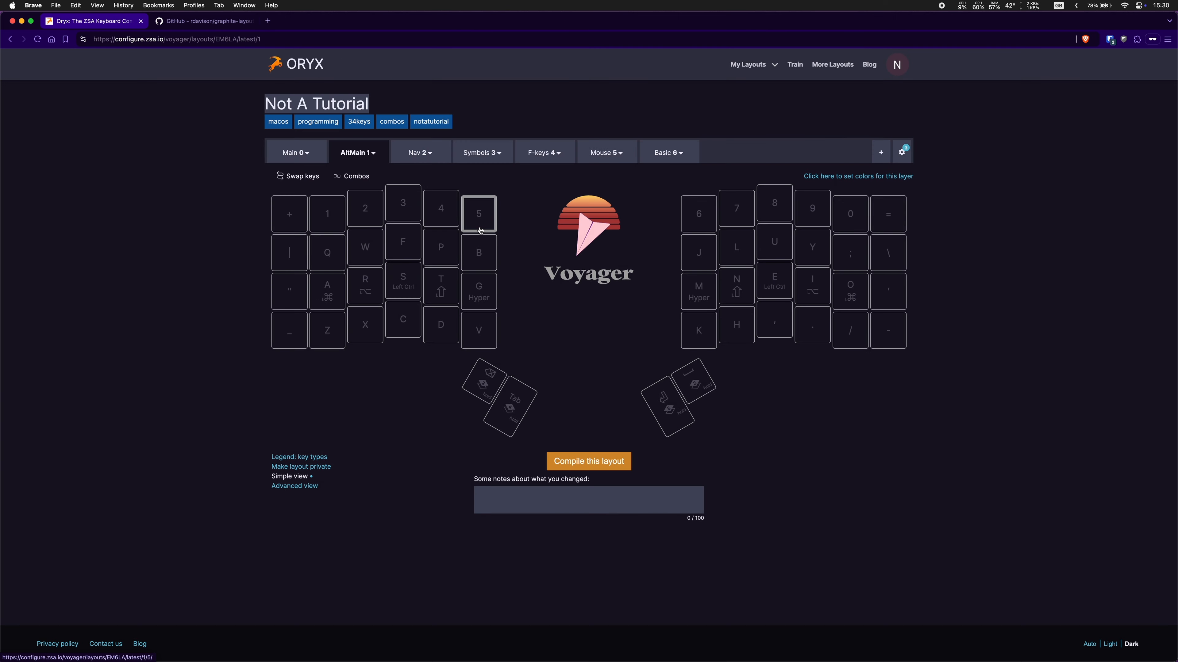
# Set the tapped action of the P key on the AltMain layer to A.
pyautogui.click(440, 250)
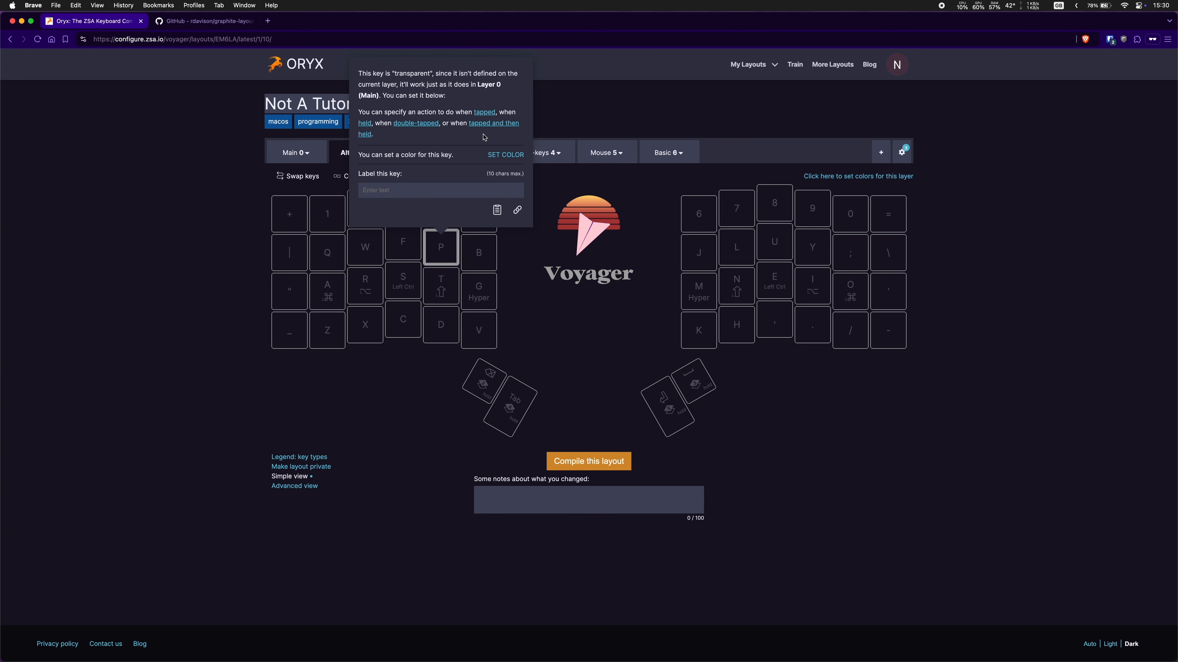
pyautogui.click(484, 112)
pyautogui.click(790, 277)
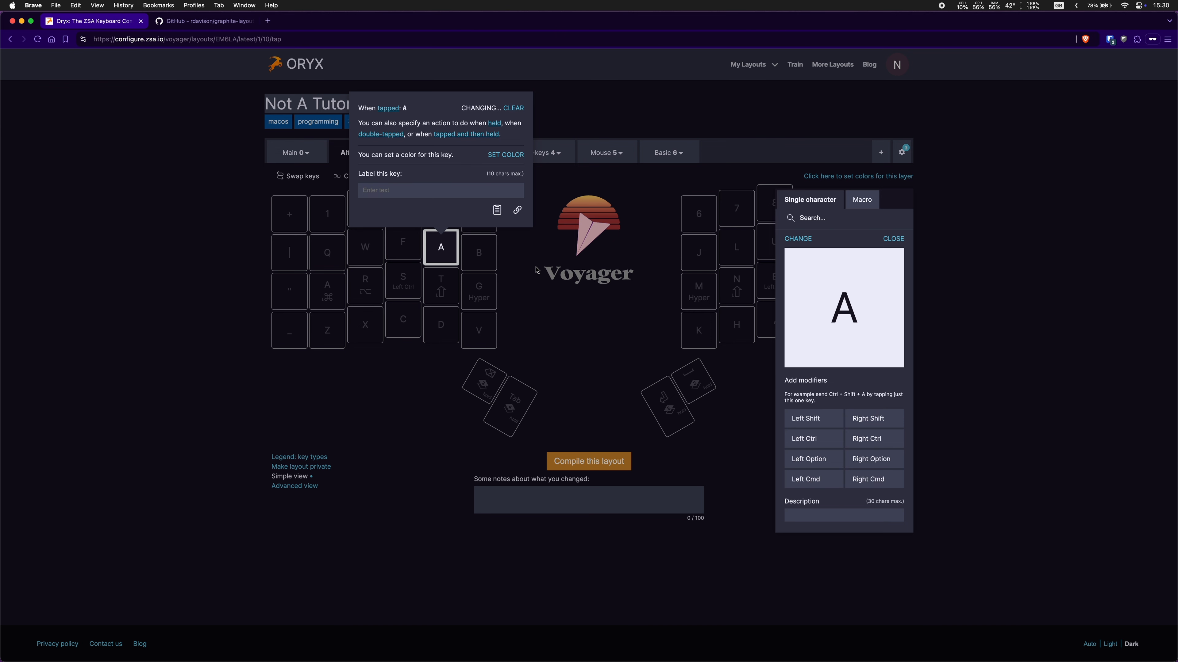
pyautogui.click(537, 307)
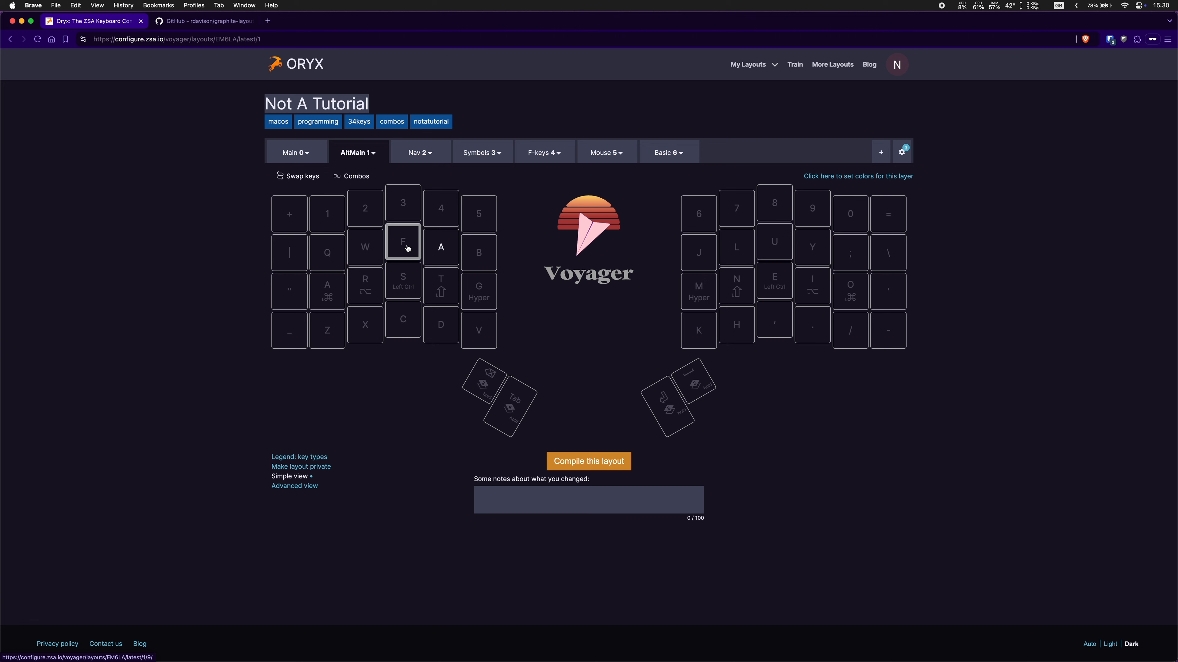
# Compare the P key on the Main and AltMain layers, entering a test run of p's in the change notes and clearing it.
pyautogui.click(297, 152)
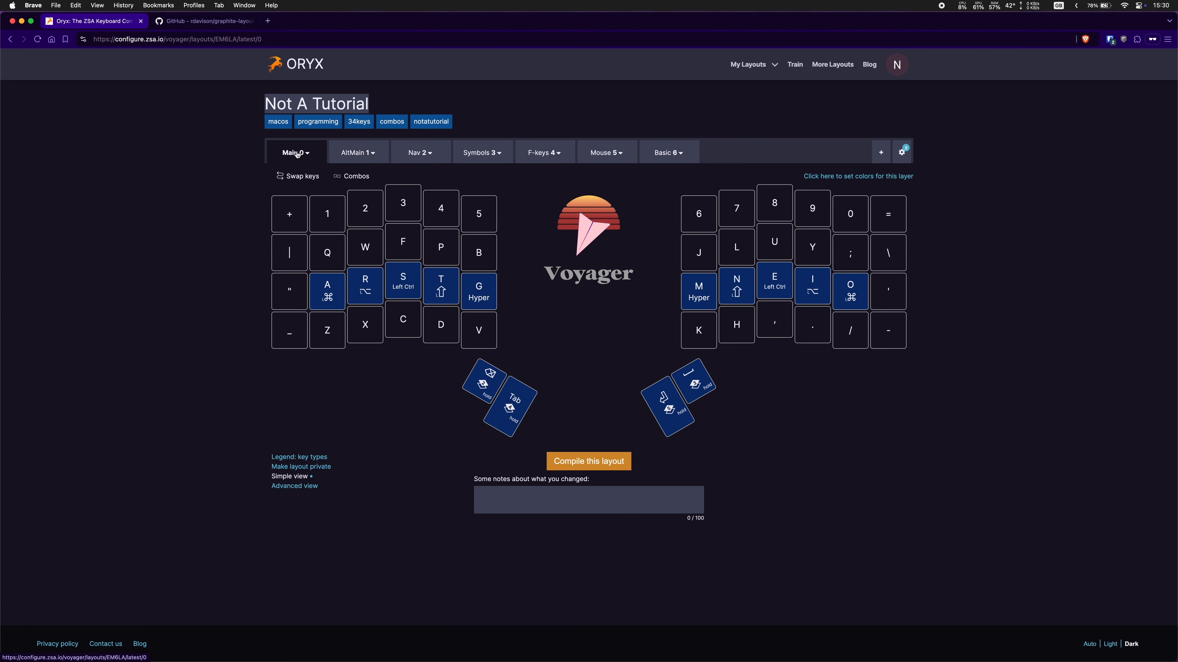
pyautogui.click(346, 151)
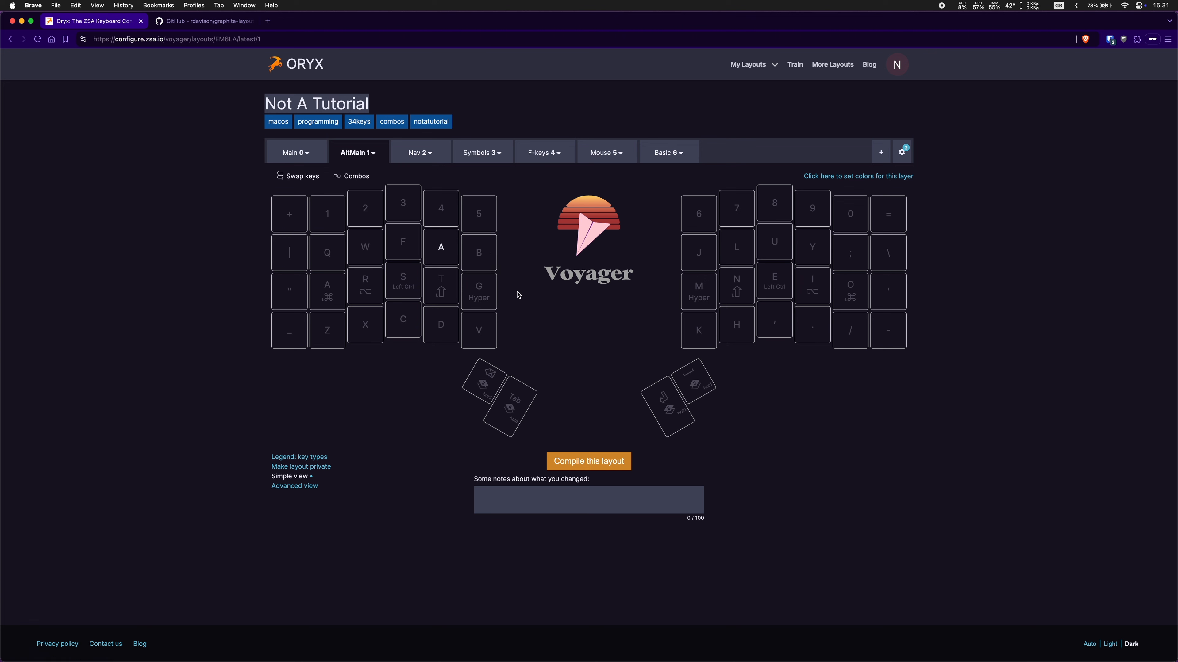
pyautogui.click(478, 493)
pyautogui.write('ppppppppp')
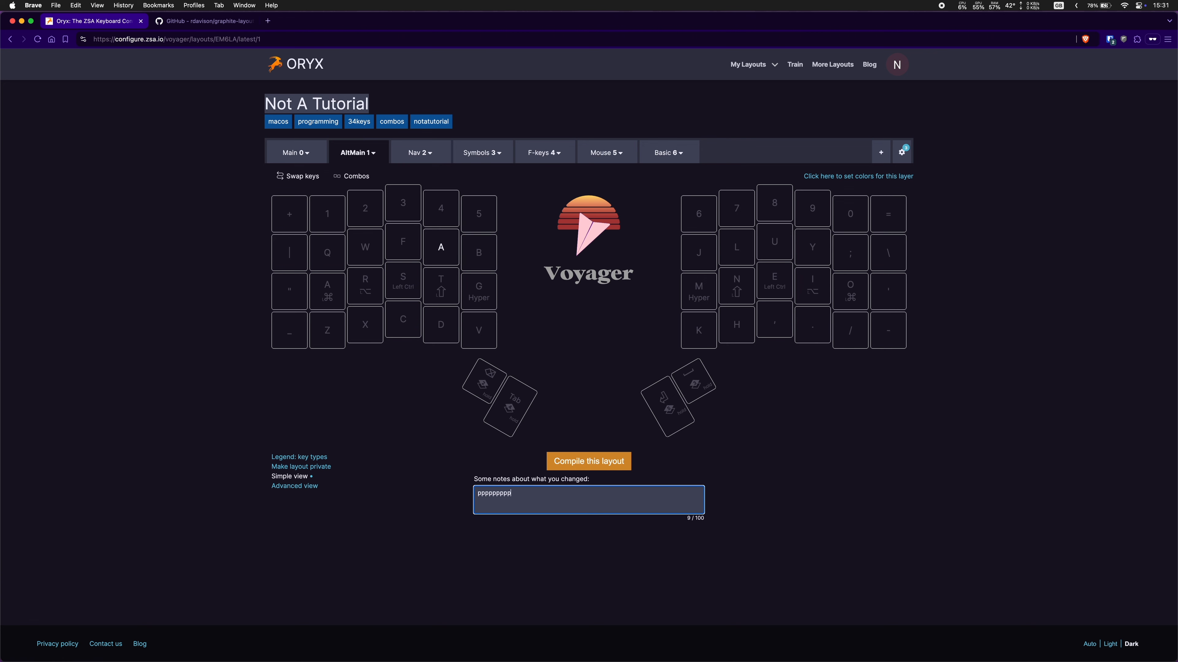
pyautogui.press('super+a')
pyautogui.press('BackSpace')
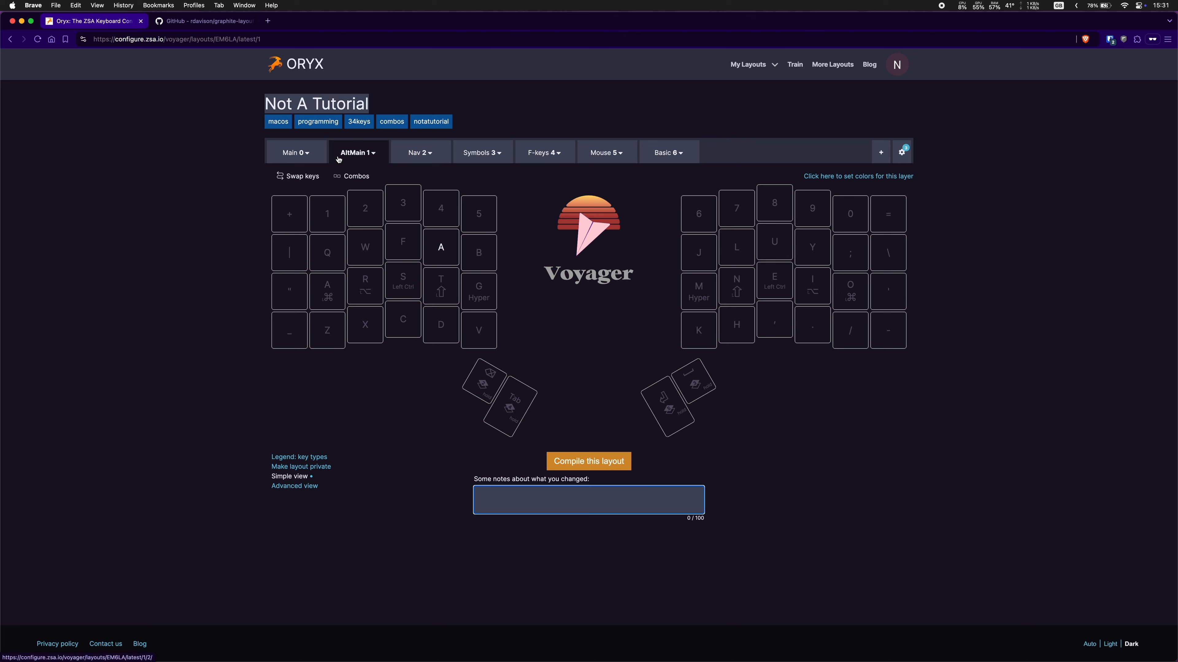
pyautogui.click(299, 155)
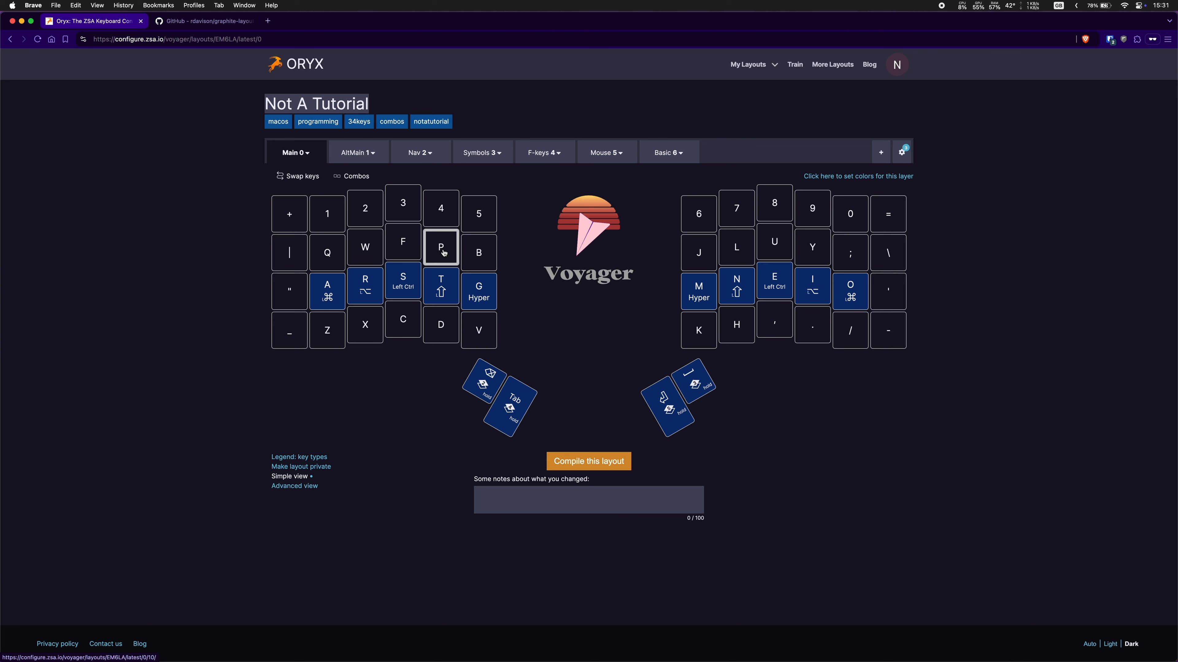
pyautogui.click(362, 155)
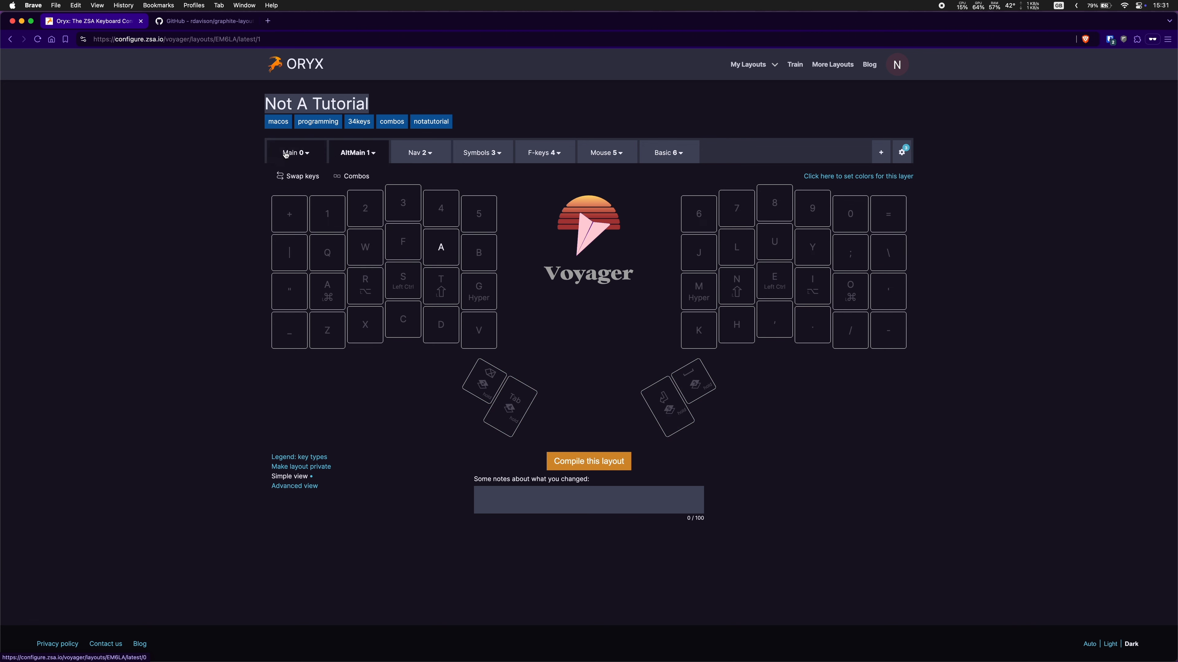
# Review the combos from the Main layer and add a new combo named AltMain.
pyautogui.click(301, 161)
pyautogui.click(352, 177)
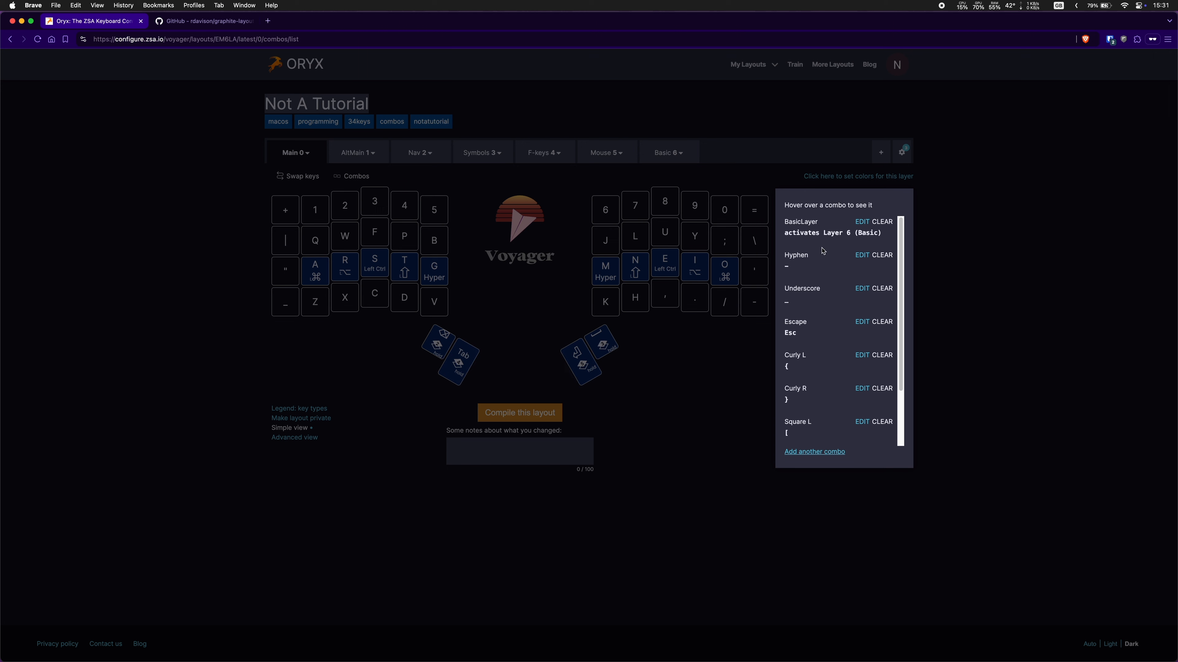
pyautogui.scroll(-3, 828, 274)
pyautogui.moveTo(813, 429)
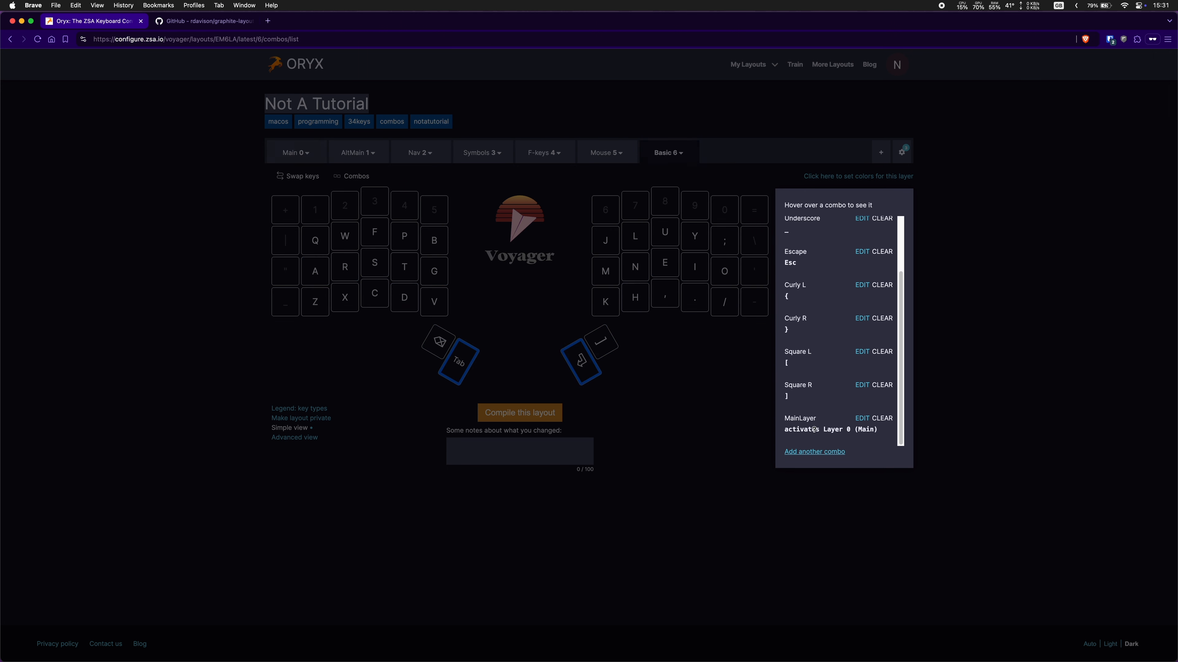
pyautogui.click(812, 452)
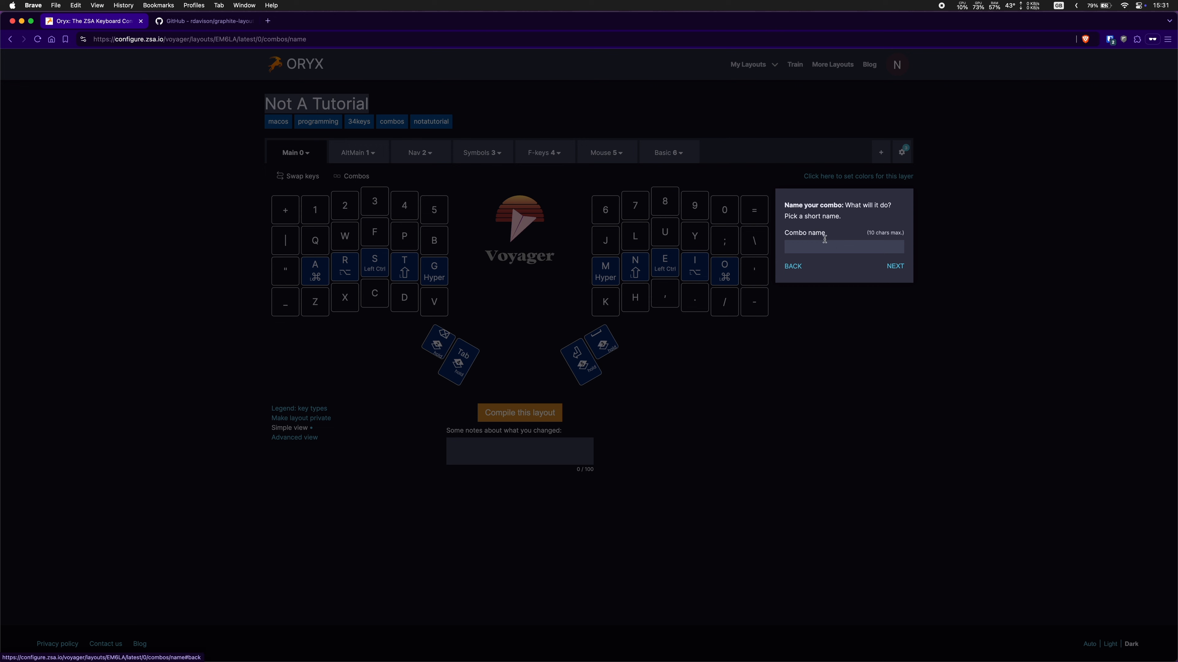
pyautogui.click(810, 245)
pyautogui.write('AltMain')
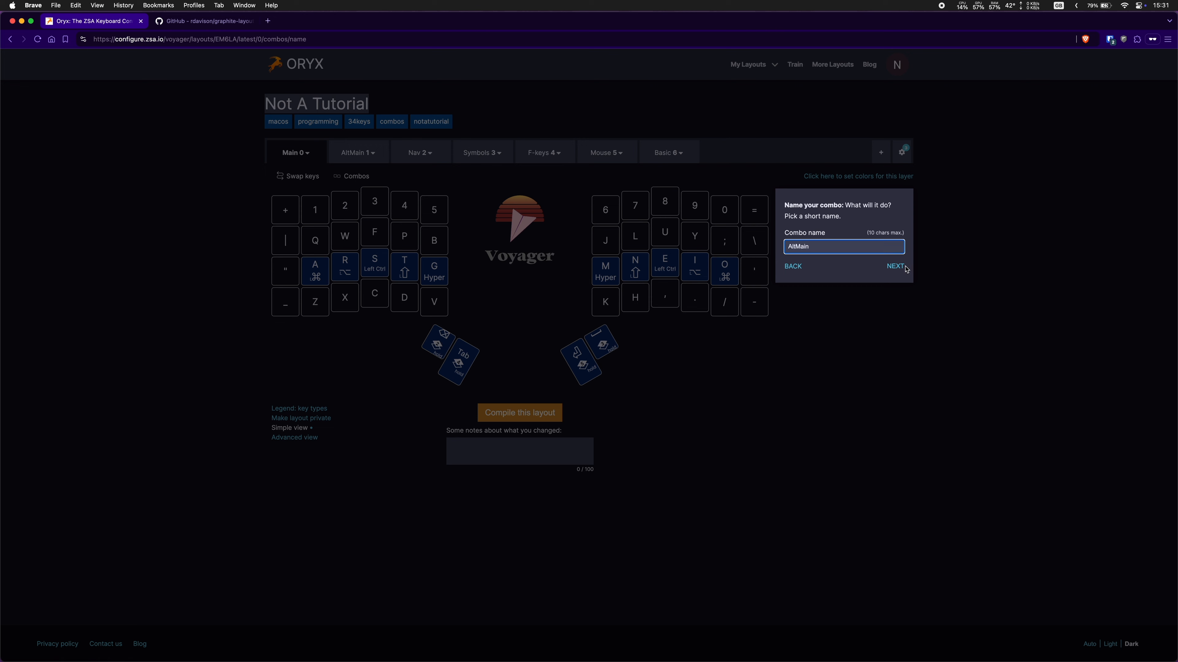
pyautogui.click(895, 267)
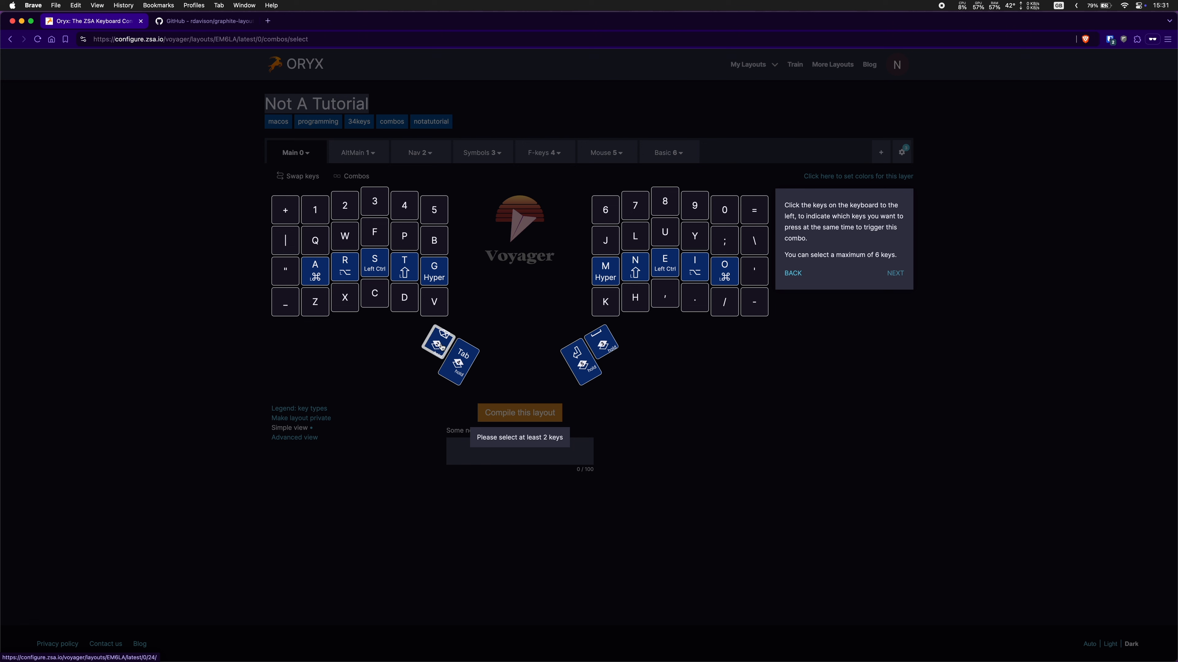
# Use the Backspace and Space thumb keys as the combo's trigger and assign Toggle layer (TG) for the AltMain layer.
pyautogui.click(601, 342)
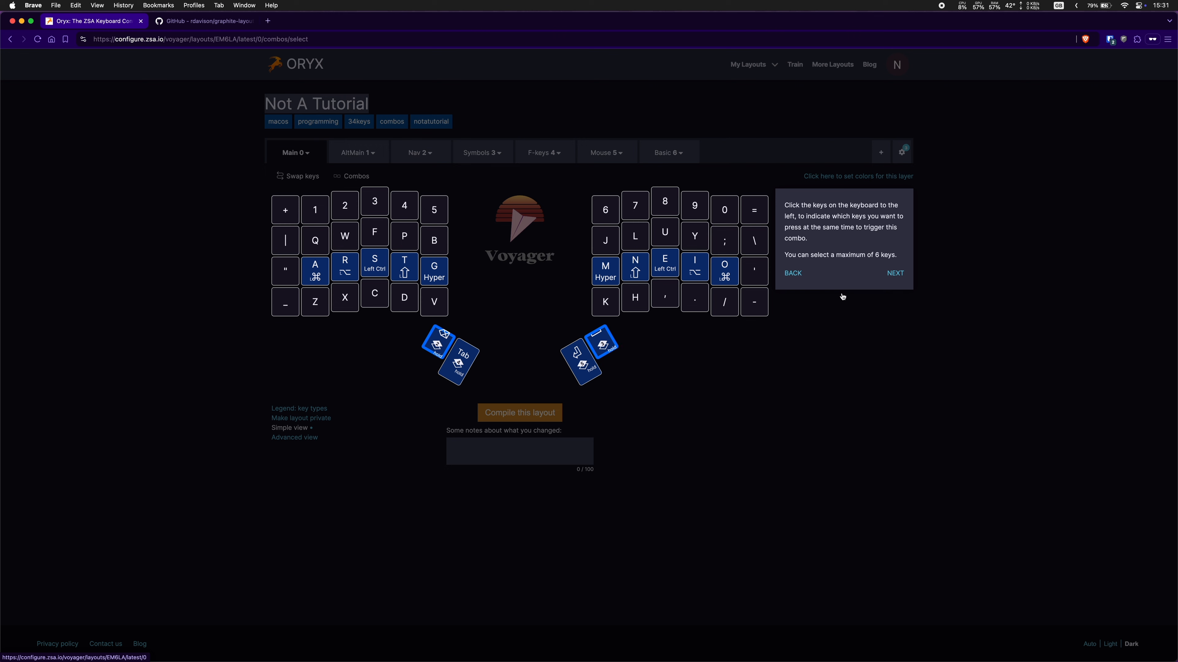
pyautogui.click(890, 276)
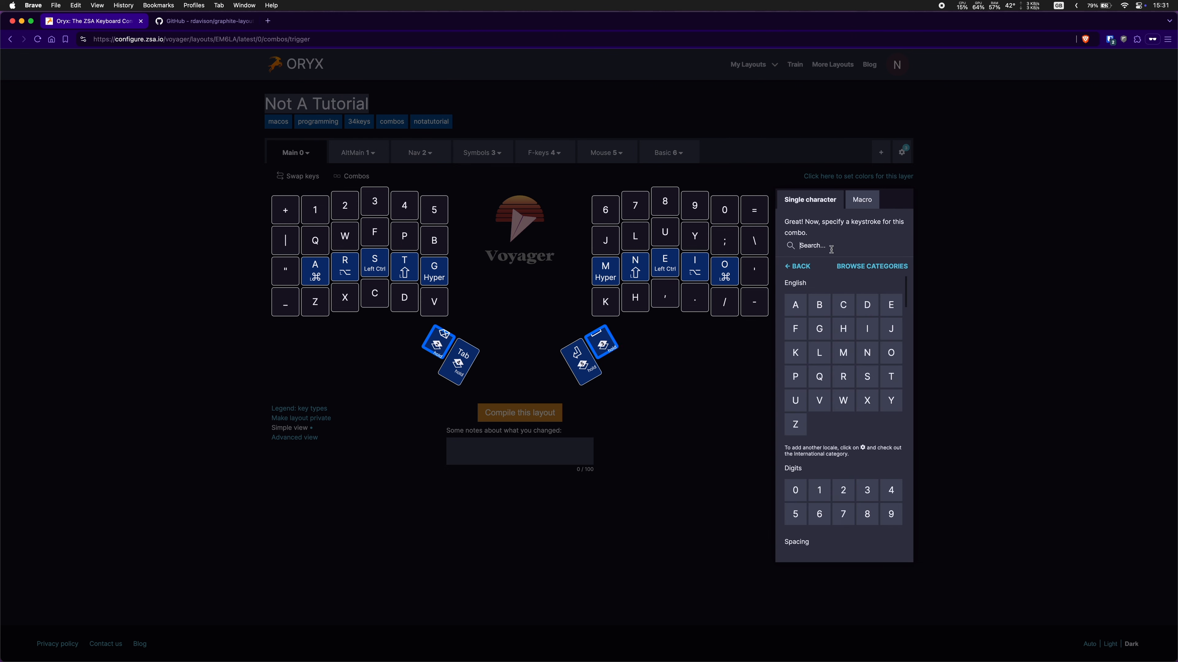
pyautogui.write('toggle')
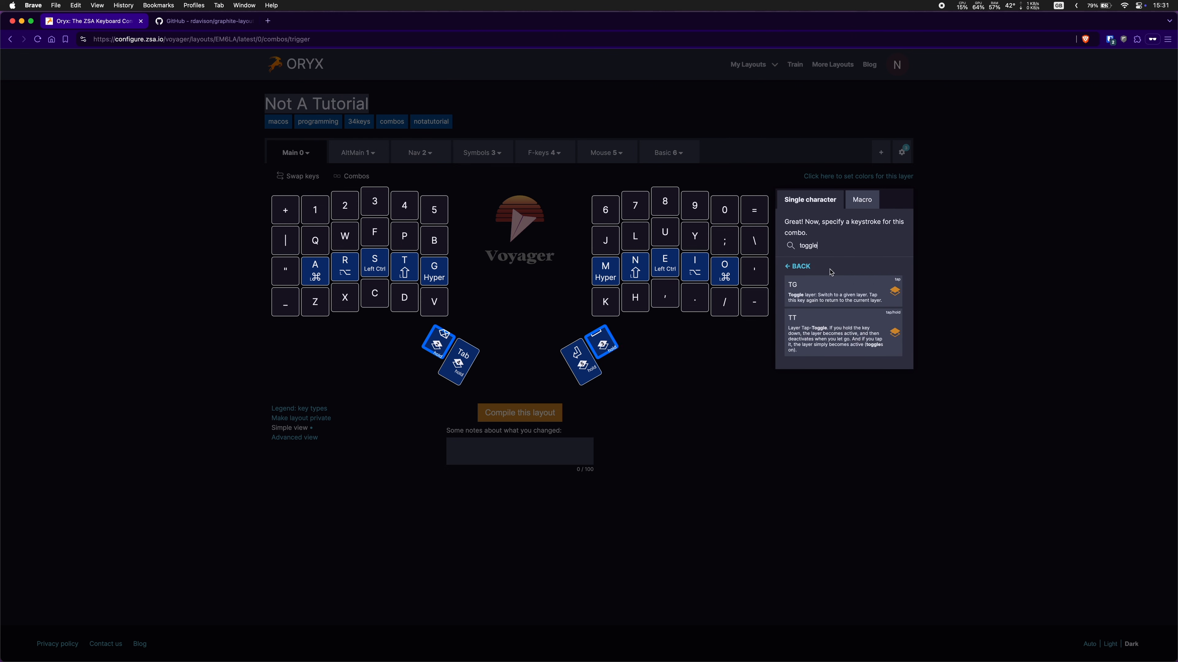
pyautogui.click(815, 299)
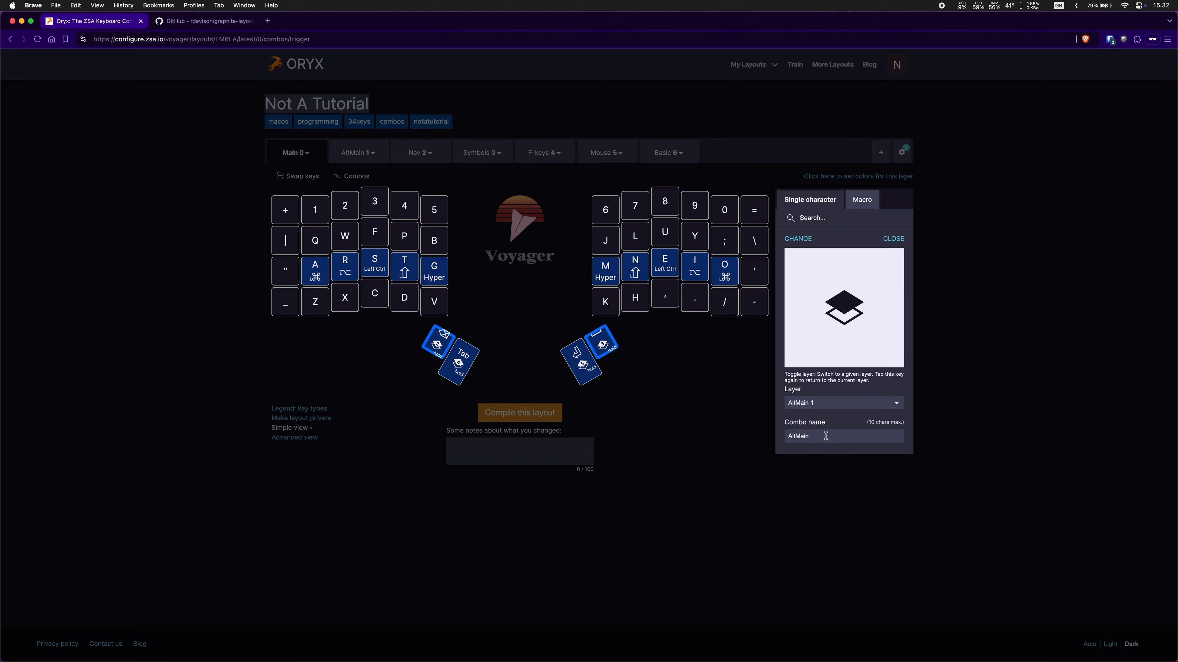
pyautogui.click(893, 238)
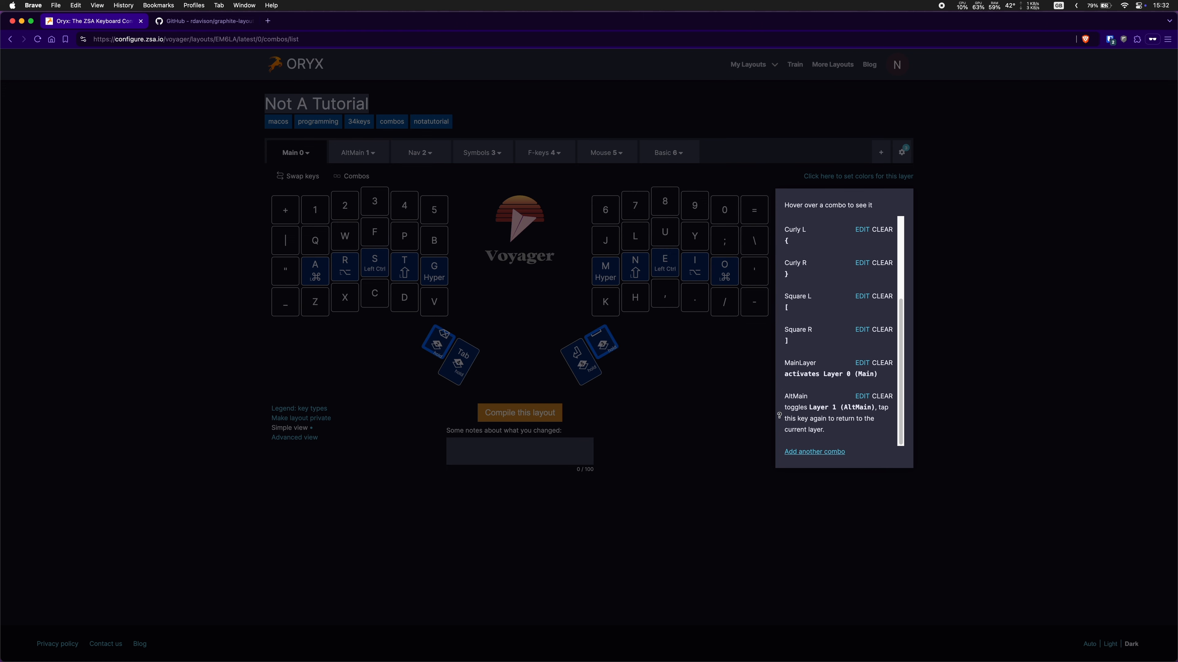
pyautogui.click(679, 388)
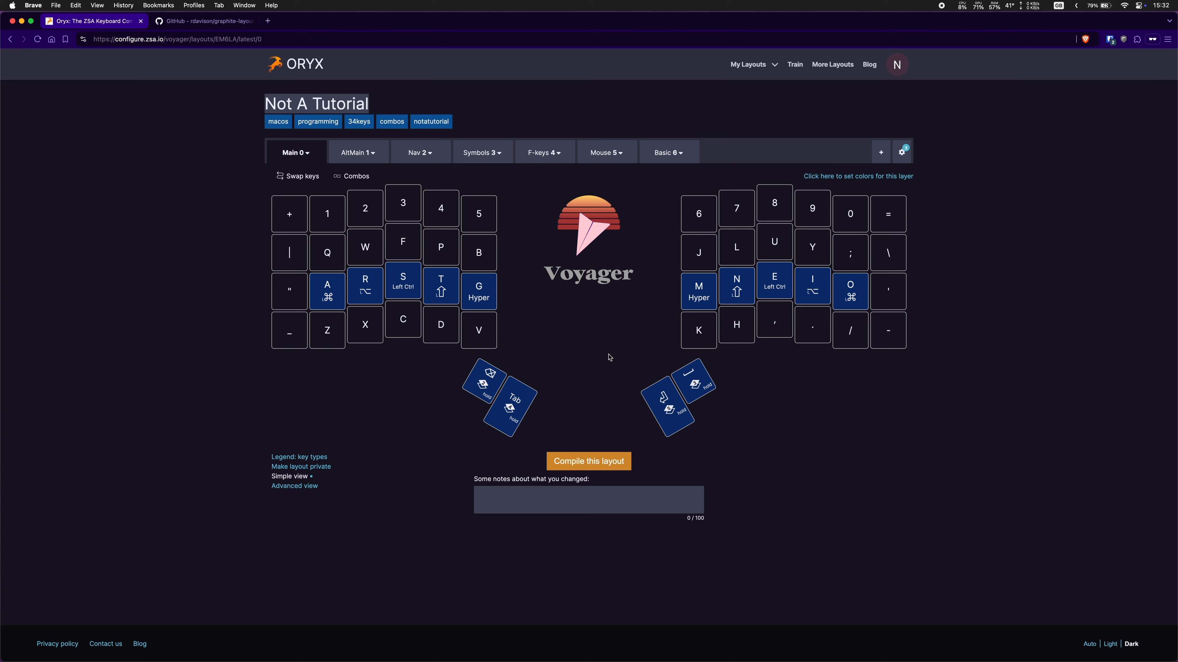
# Compile the layout and flash it to the Voyager Bootloader device, returning to the layout page when done.
pyautogui.click(582, 460)
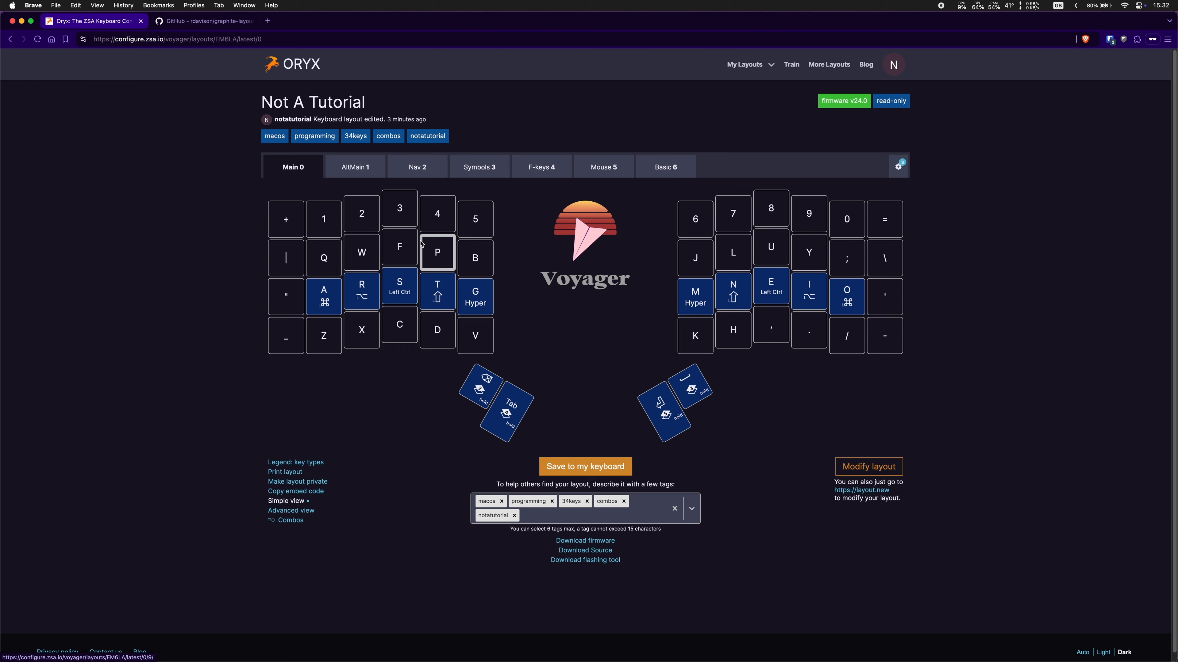
pyautogui.click(569, 465)
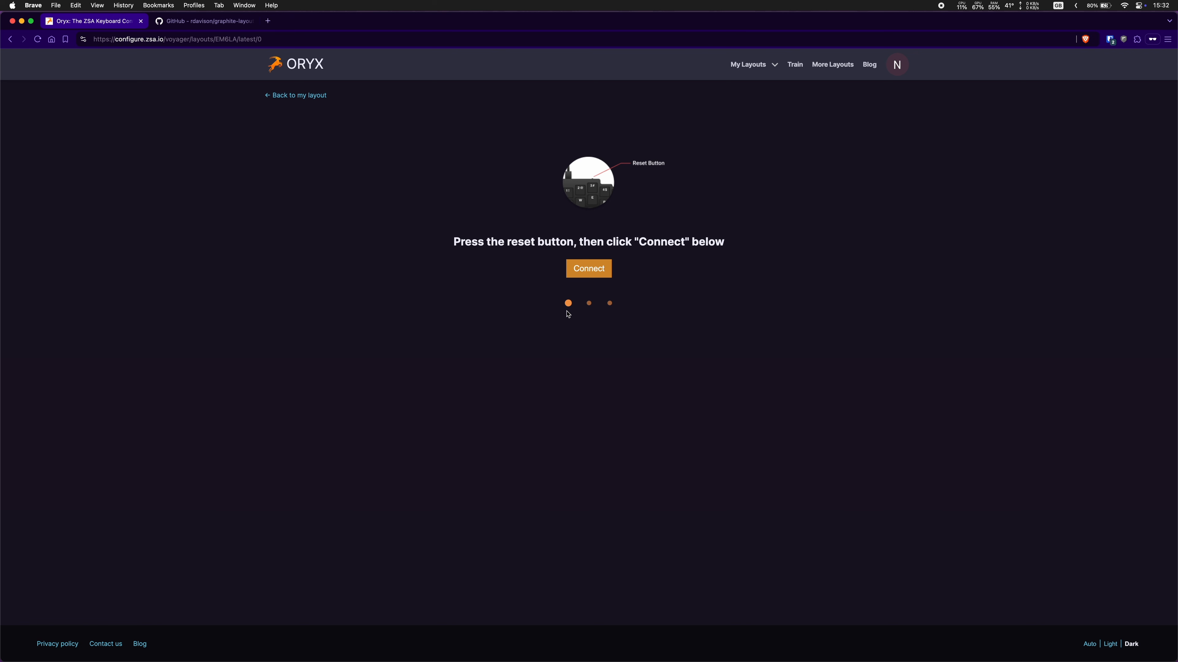
pyautogui.click(605, 274)
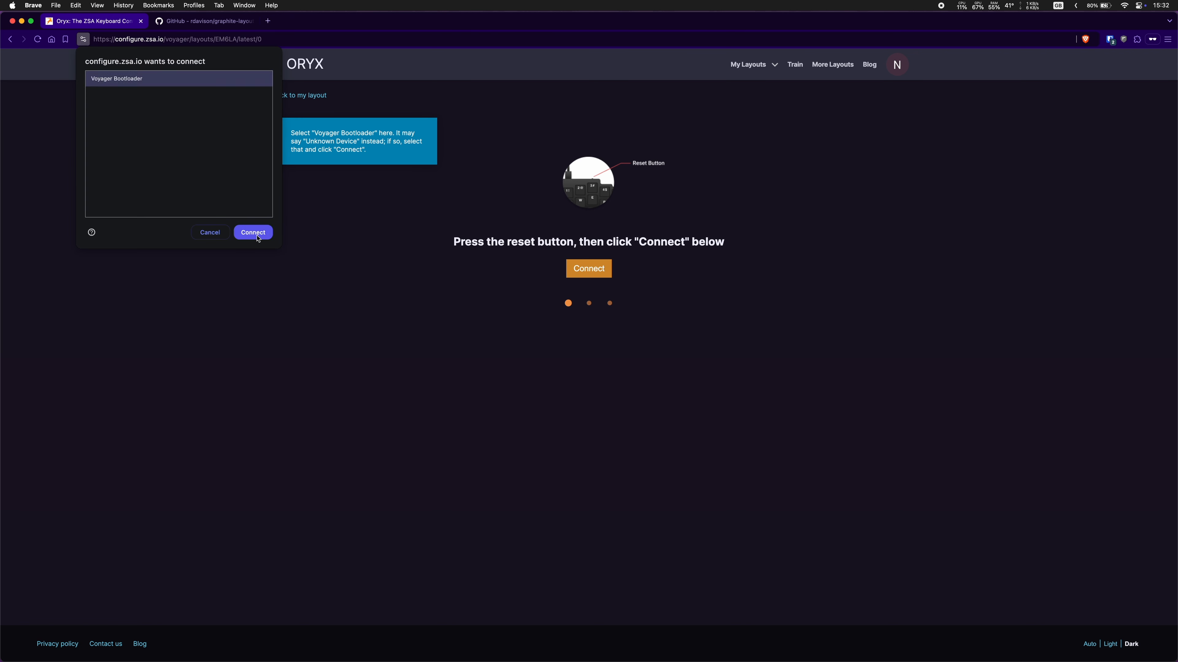
pyautogui.click(239, 232)
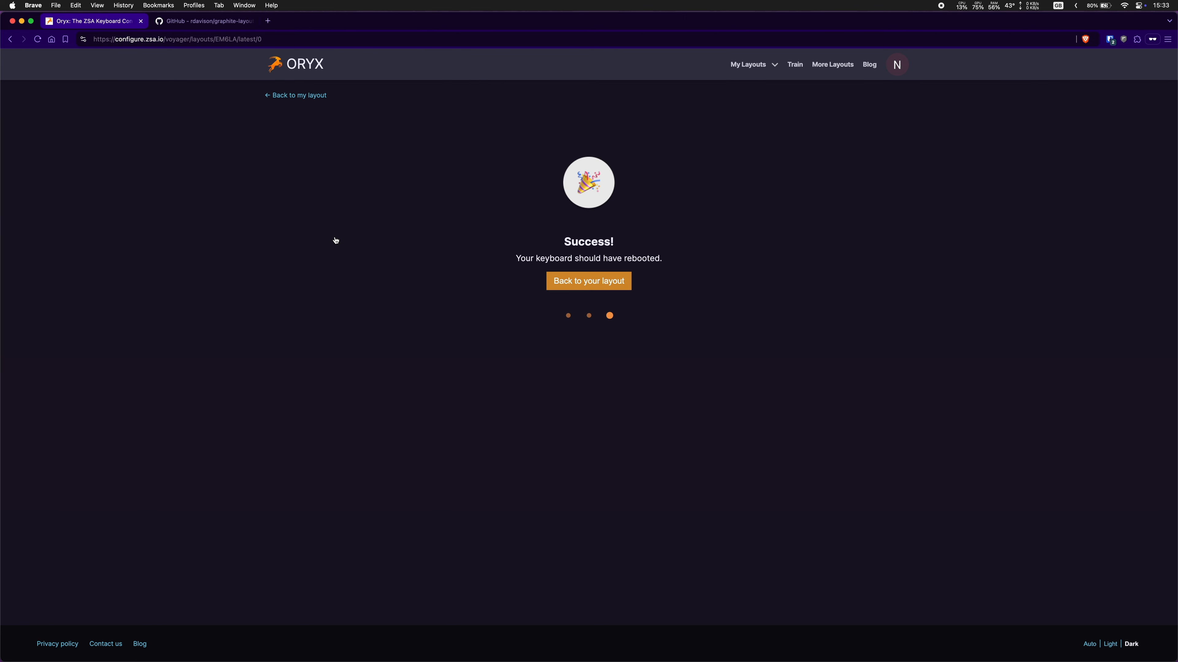
pyautogui.click(551, 284)
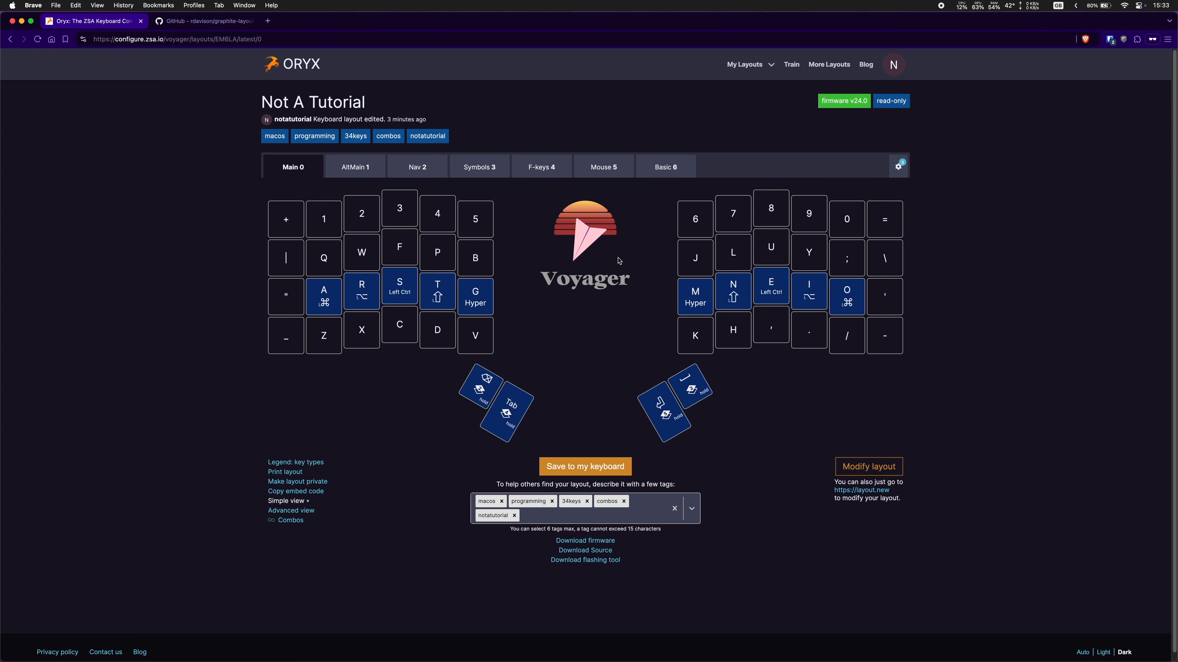
# Start live training and connect it to the Voyager keyboard.
pyautogui.click(793, 67)
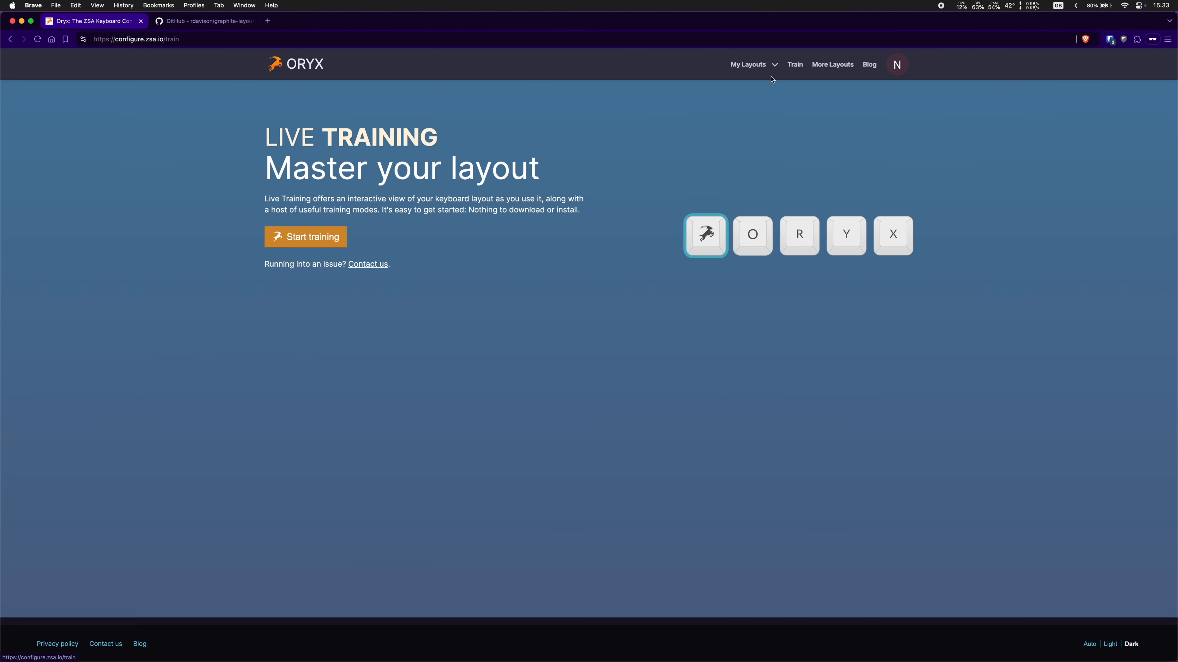
pyautogui.click(325, 237)
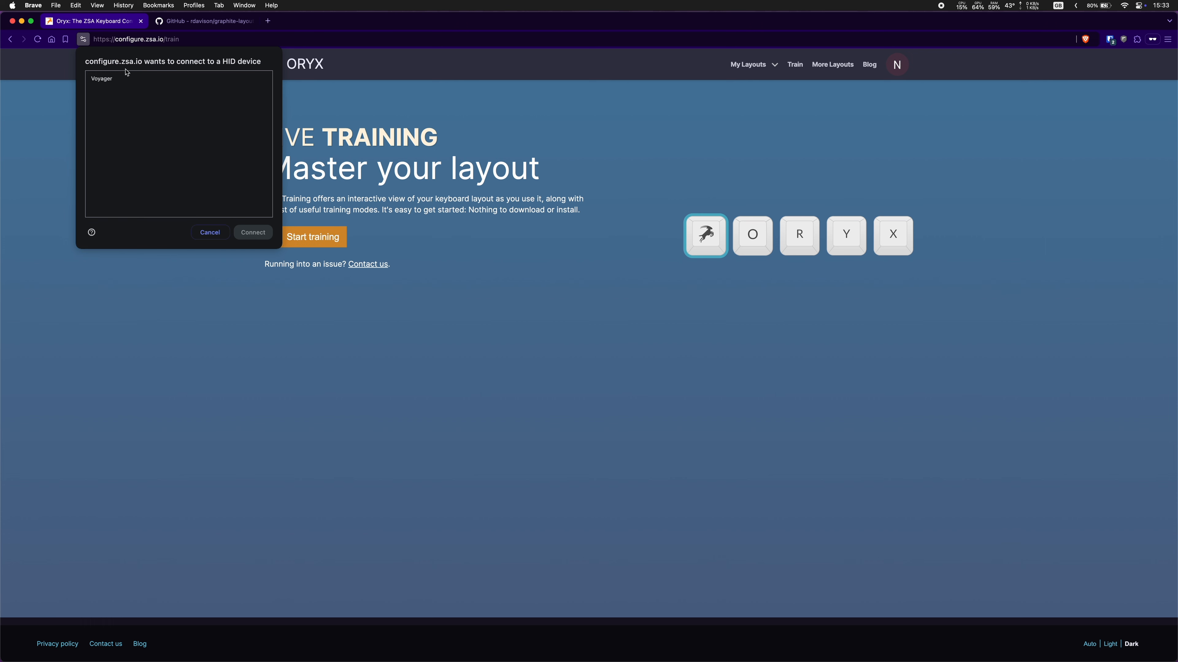
pyautogui.click(103, 81)
pyautogui.click(253, 232)
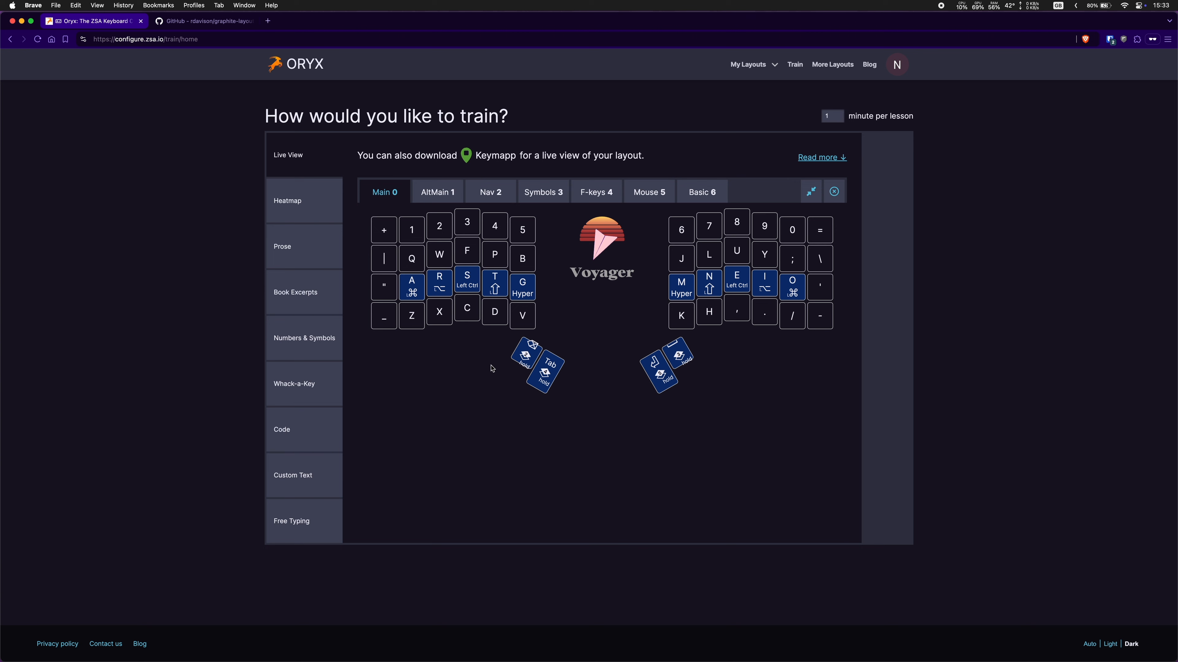
# Test the thumb keys in the live view, using the Tab and Enter combo to switch between the Main and Basic layers.
pyautogui.press('BackSpace')
pyautogui.press('space')
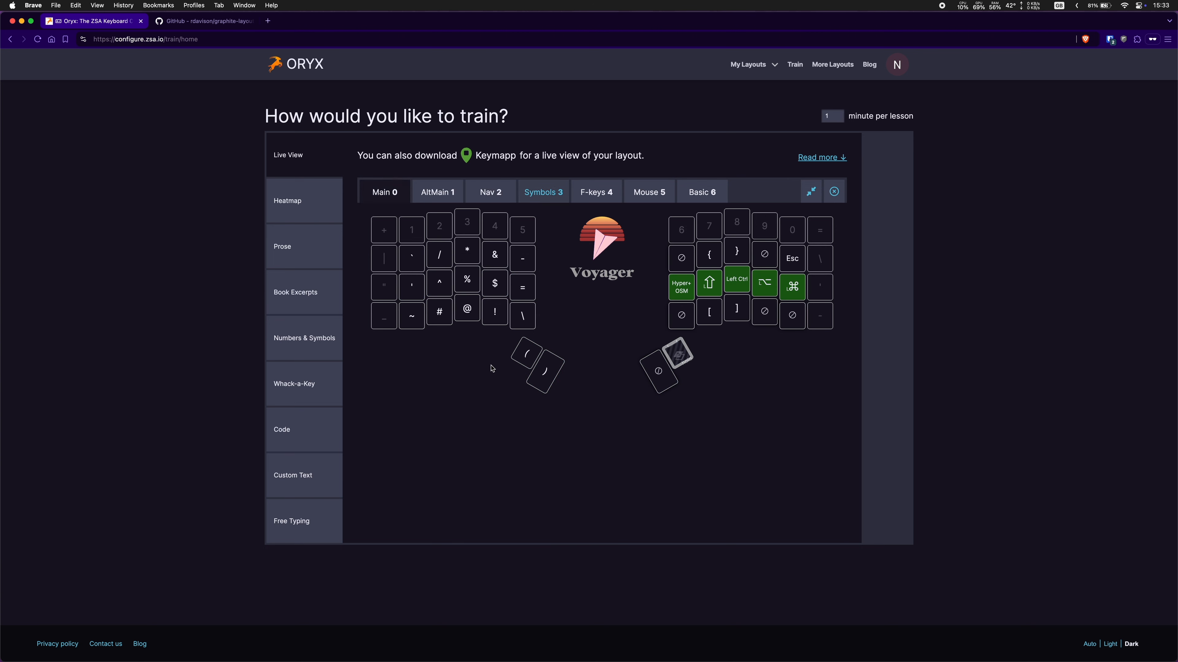
pyautogui.press('Tab')
pyautogui.press('Return')
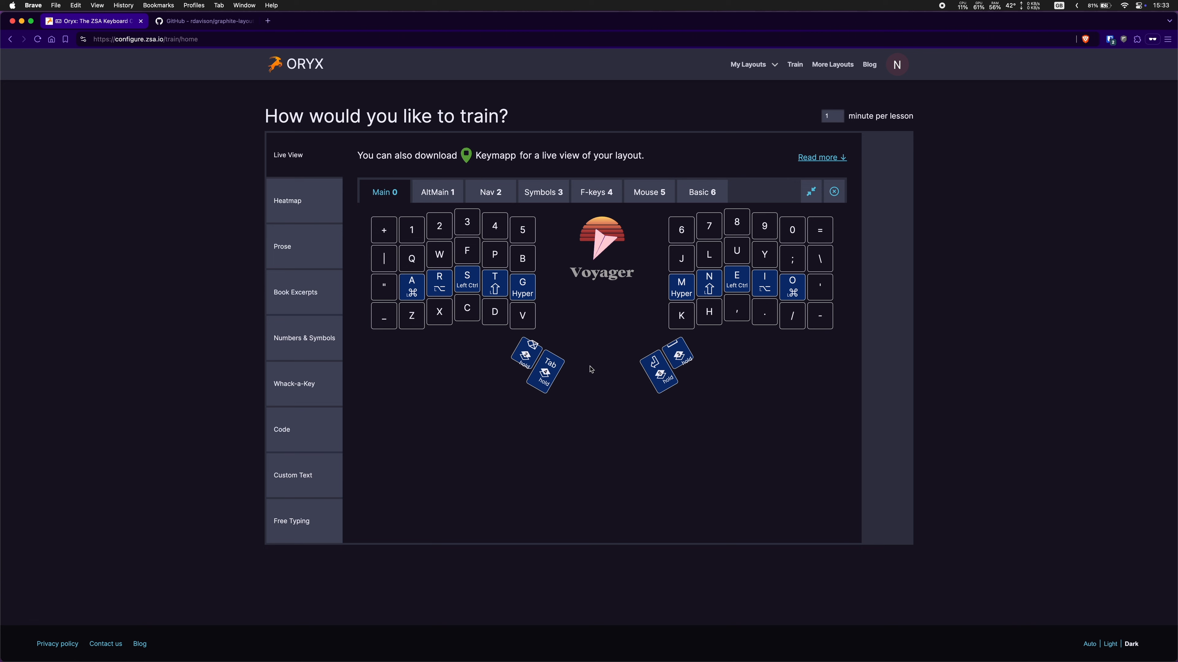
pyautogui.hotkey('Tab', 'Return')
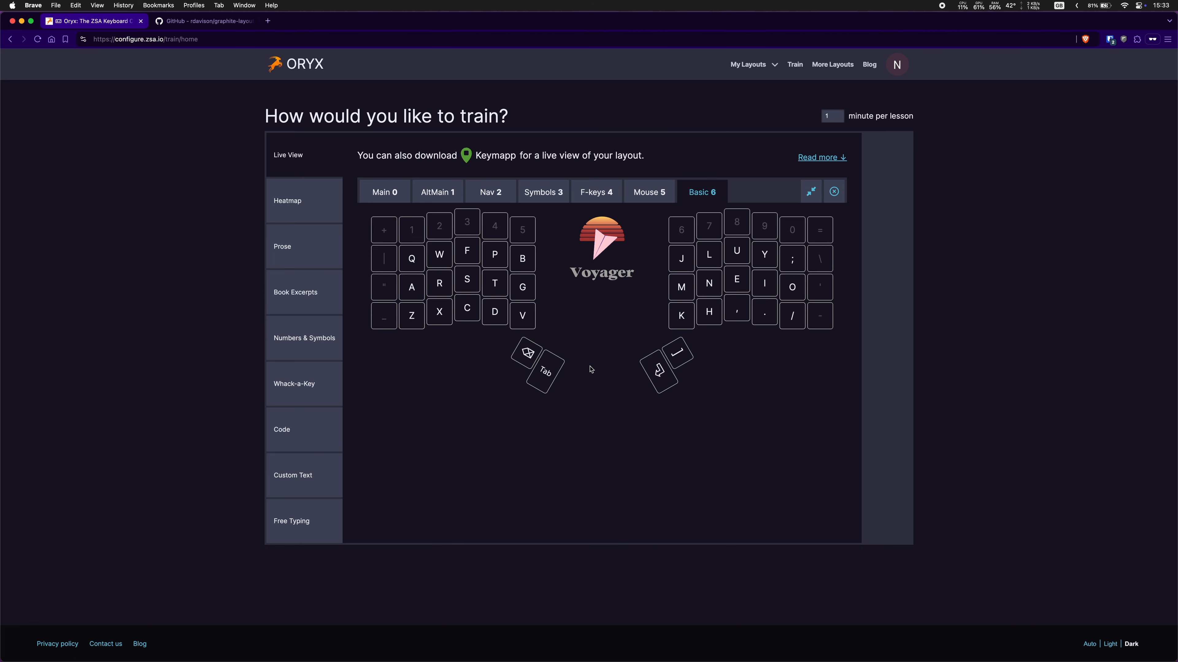
pyautogui.hotkey('Tab', 'Return')
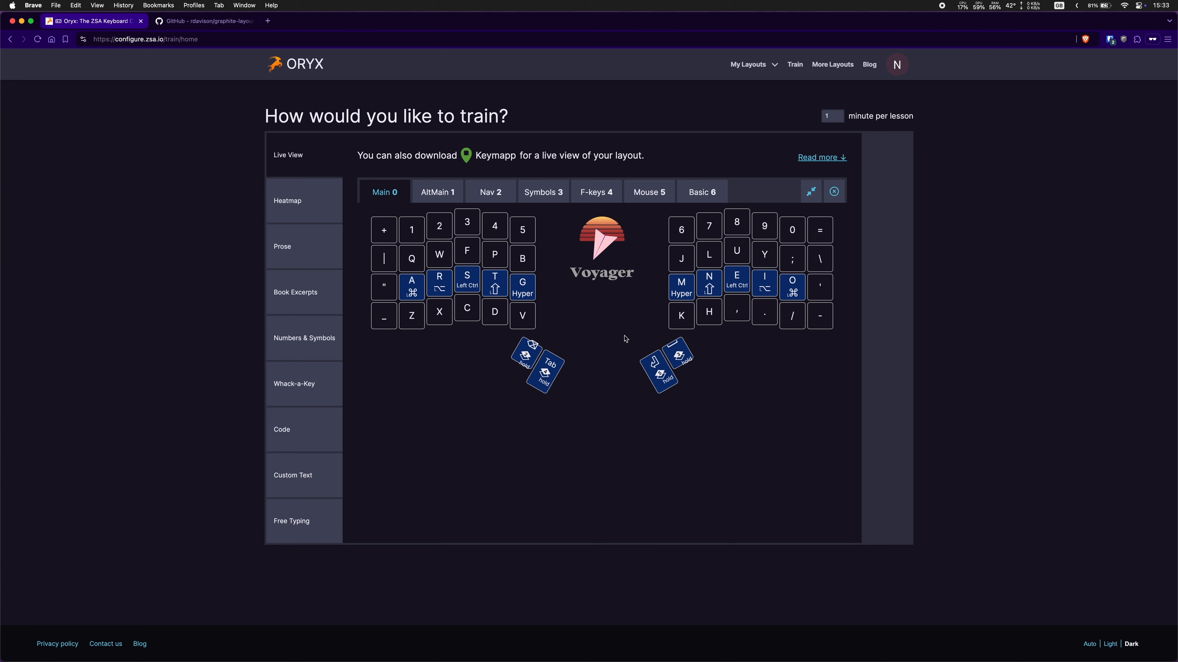
# Toggle the AltMain layer with the Backspace and Space combo and test its letter keys in the live view.
pyautogui.hotkey('BackSpace', 'space')
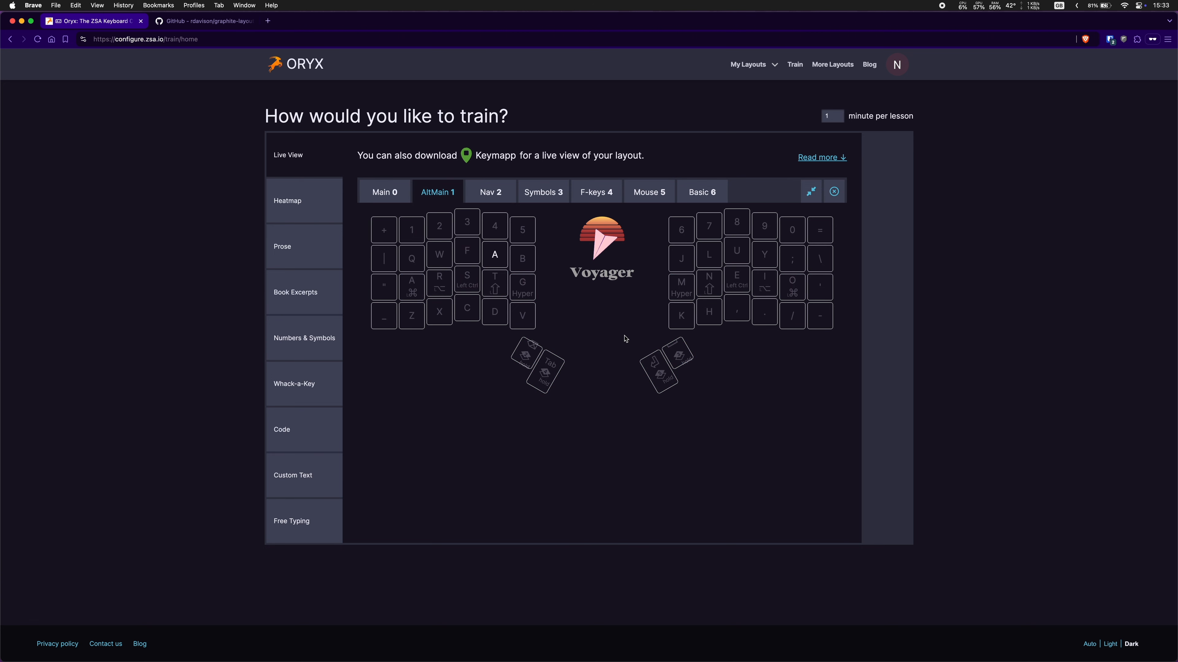
pyautogui.press('t')
pyautogui.press('a')
pyautogui.press('a')
pyautogui.press('a')
pyautogui.press('f')
pyautogui.press('w')
pyautogui.press('f')
pyautogui.press('w')
pyautogui.press('f')
pyautogui.press('a')
pyautogui.press('a')
# Test the Backspace and Space combo and the Tab and Enter combo starting from the AltMain layer in the live view.
pyautogui.press('BackSpace')
pyautogui.press('space')
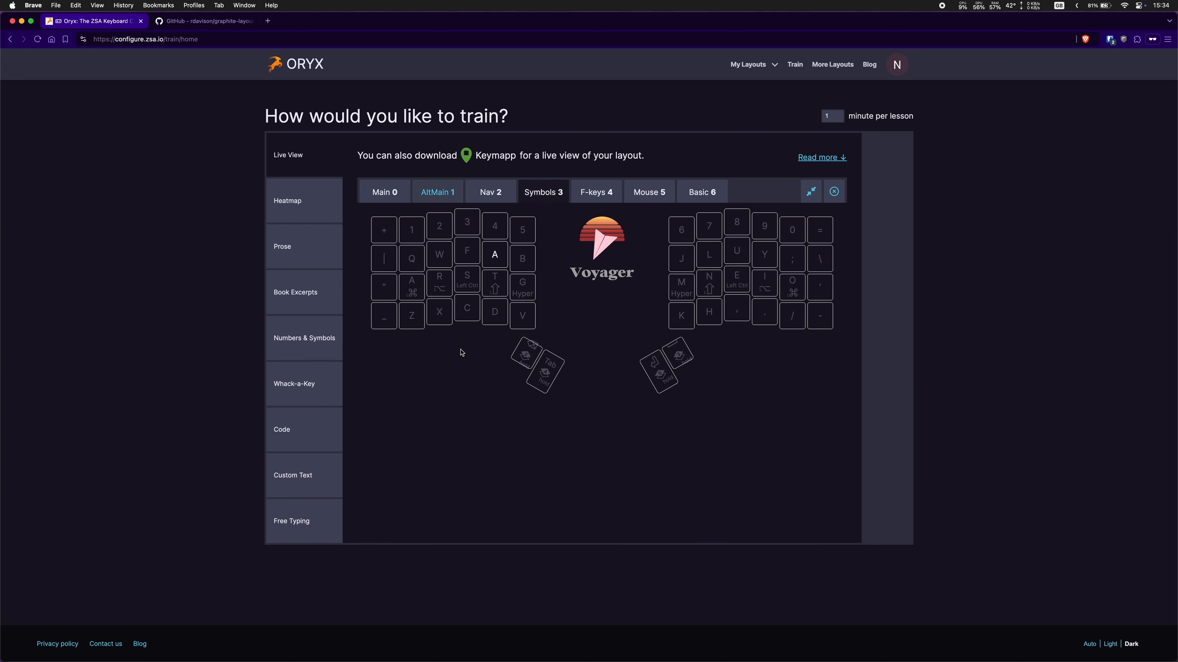
pyautogui.press('Tab')
pyautogui.press('Return')
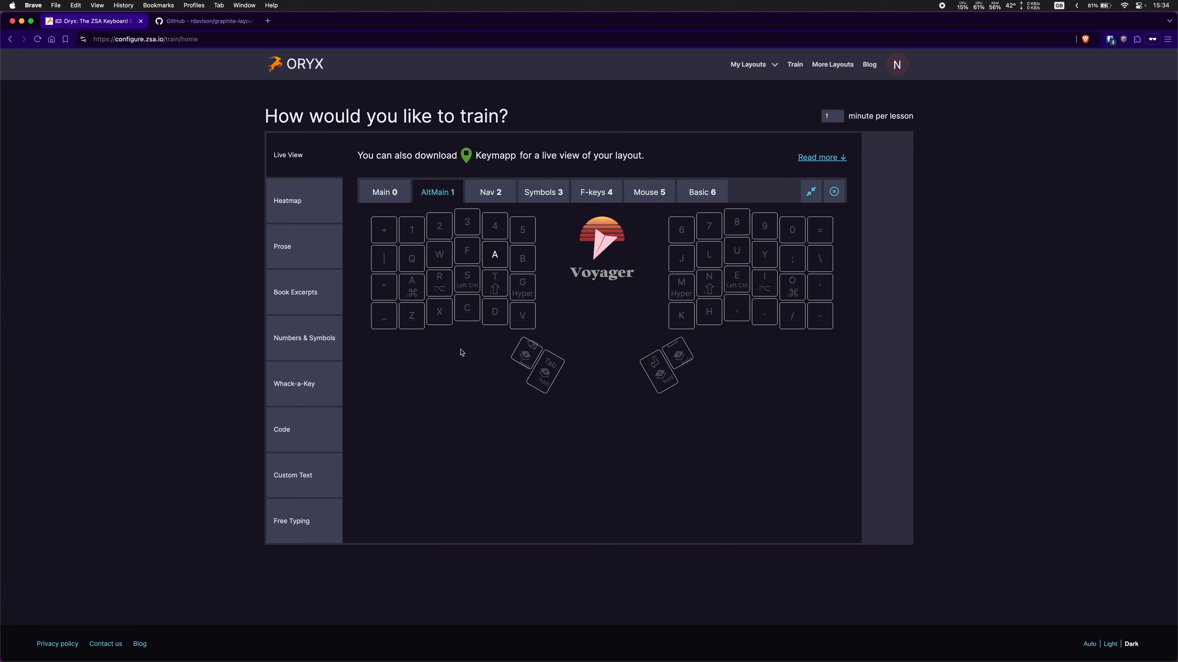
pyautogui.press('Tab')
pyautogui.press('Return')
pyautogui.press('BackSpace')
pyautogui.press('space')
pyautogui.press('d')
pyautogui.press('c')
pyautogui.press('4')
# Open the November 16 revision of the Not A Tutorial layout and inspect the Backspace thumb key on the Basic layer.
pyautogui.click(748, 65)
pyautogui.click(759, 101)
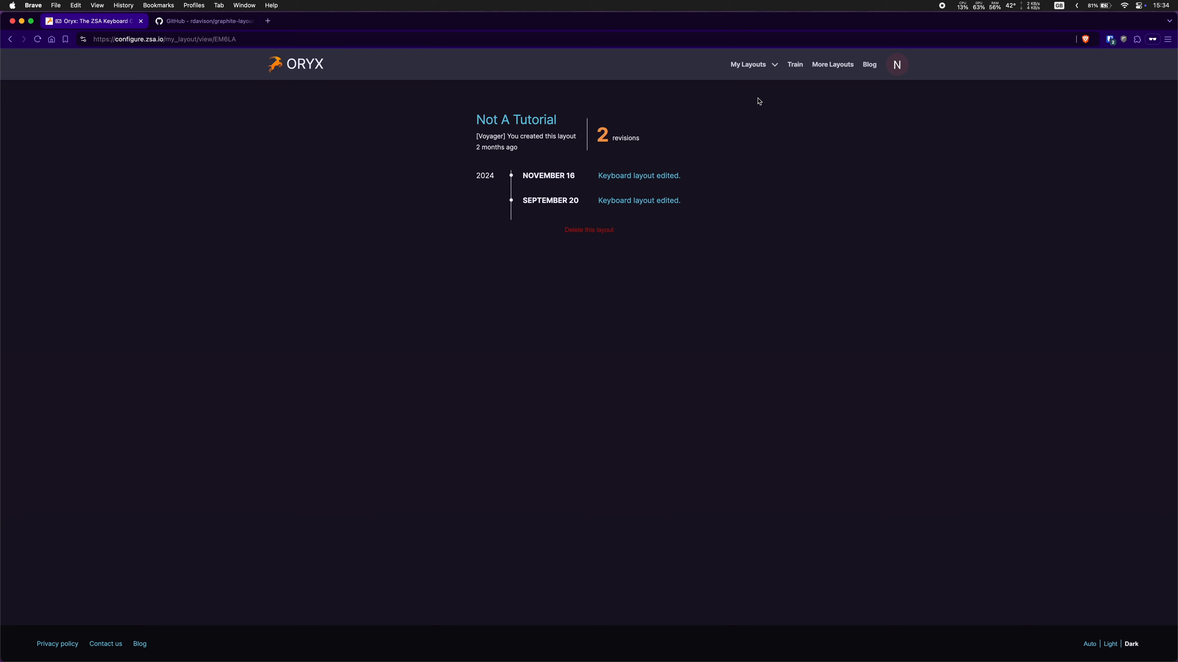
pyautogui.click(636, 177)
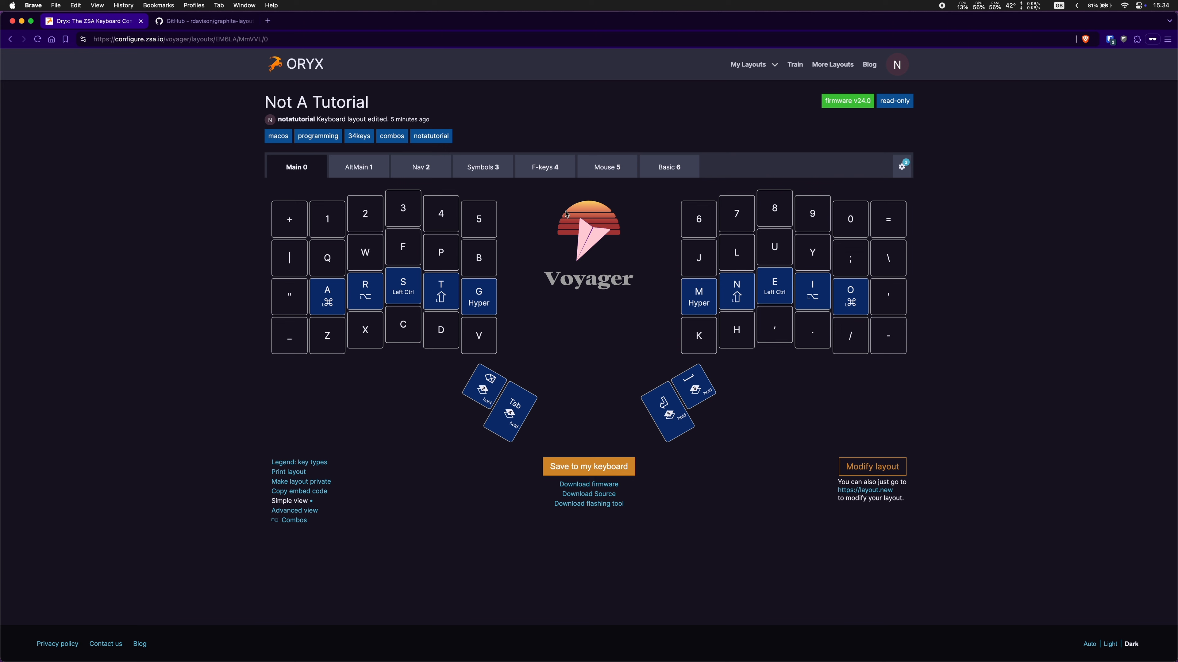
pyautogui.click(663, 168)
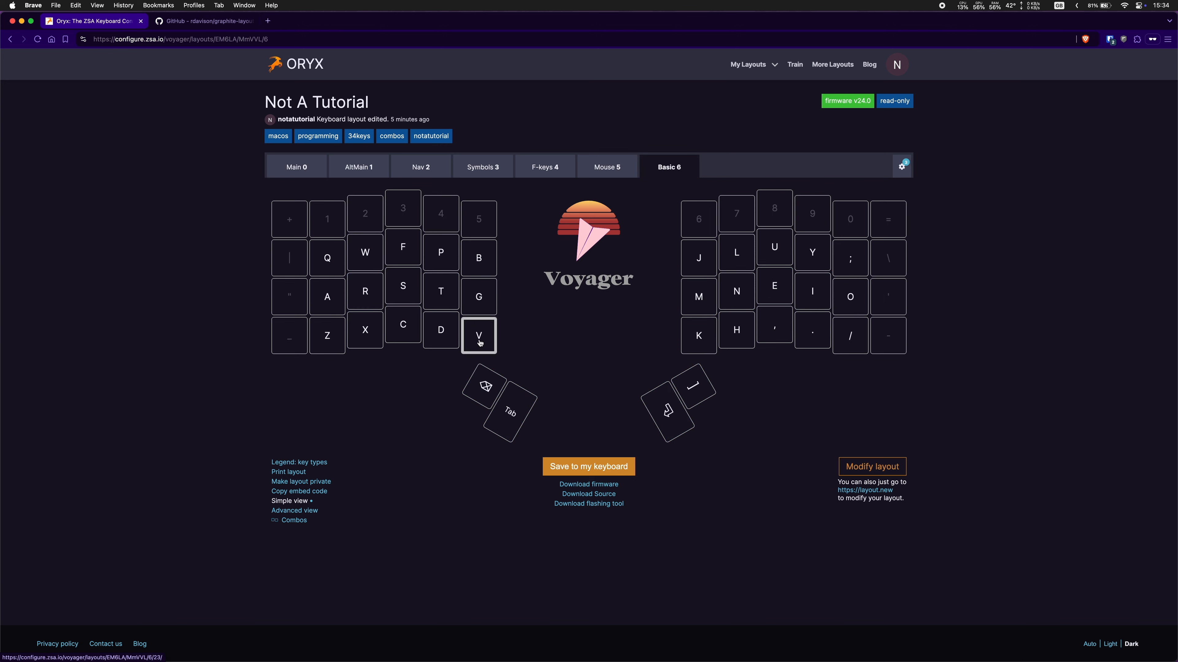
pyautogui.click(482, 387)
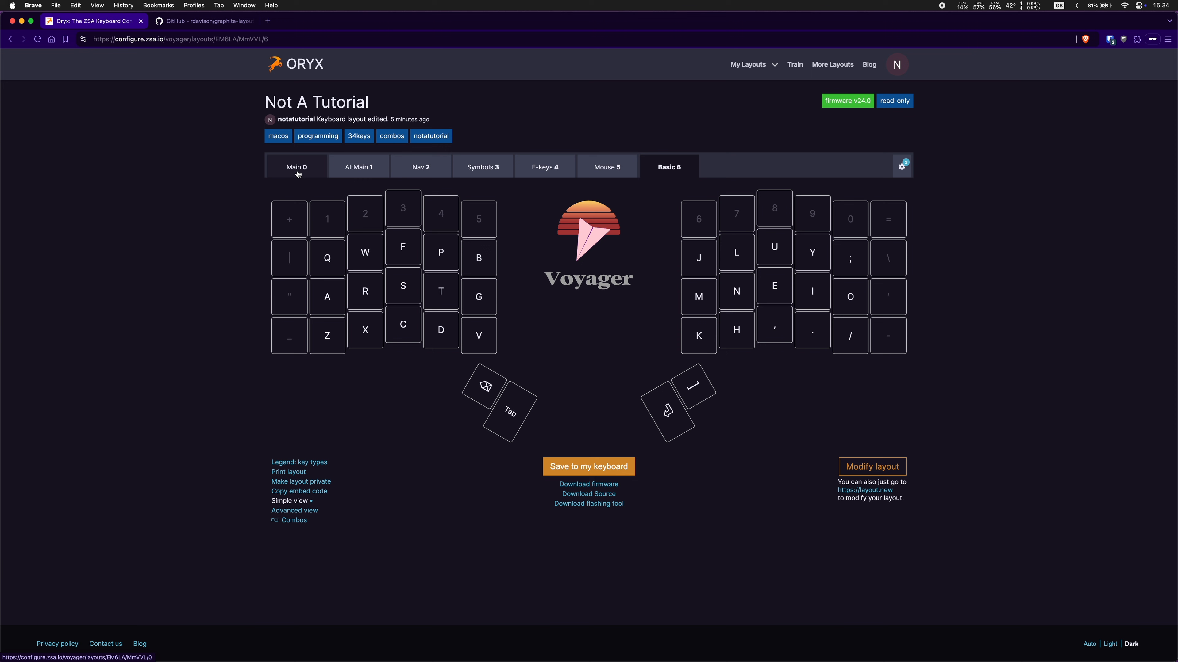
pyautogui.click(677, 169)
pyautogui.click(492, 388)
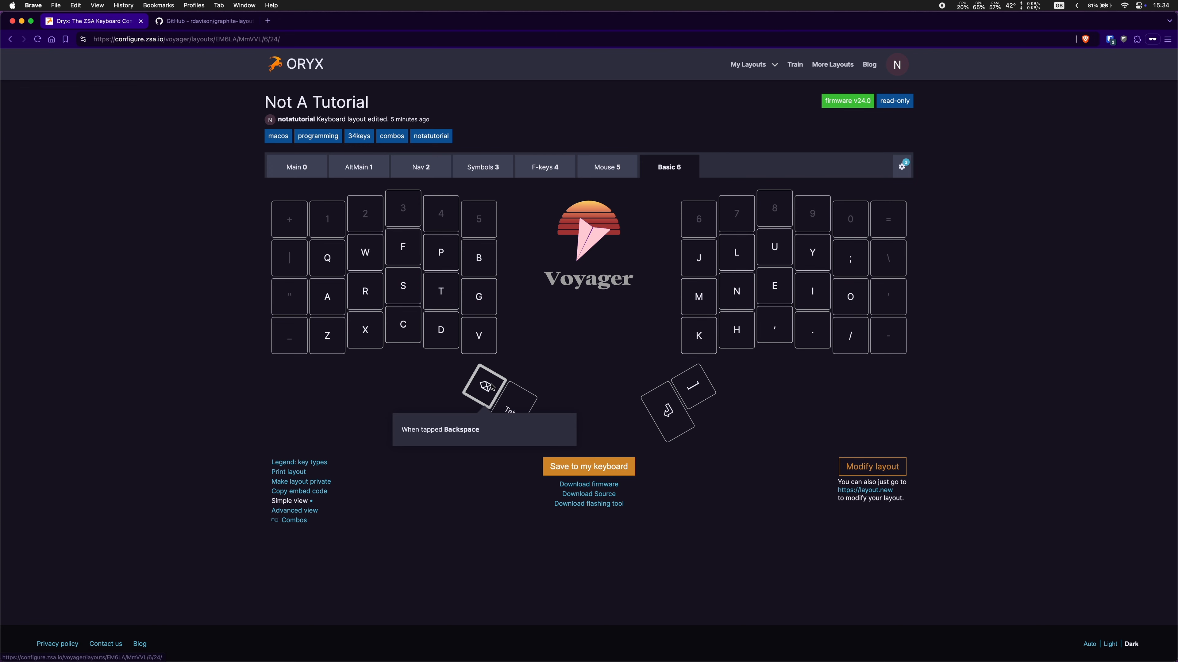
# Open the layout for modification and clear the Backspace thumb key on the Basic layer so it is transparent.
pyautogui.click(855, 469)
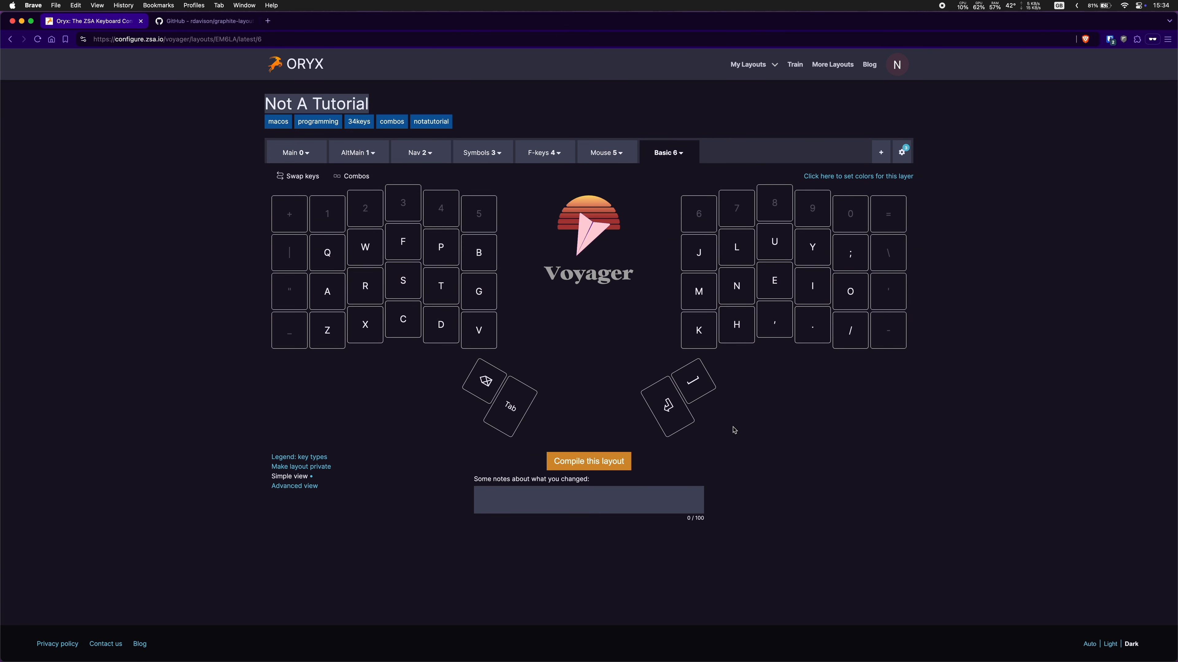
pyautogui.click(487, 381)
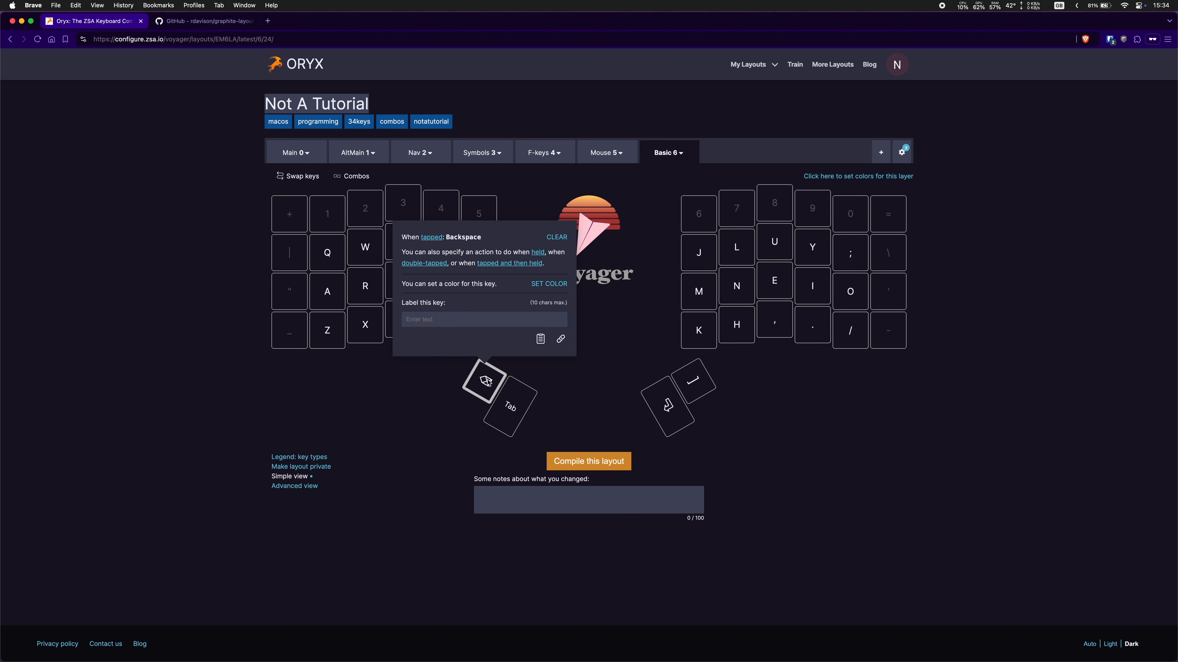
pyautogui.click(609, 239)
pyautogui.click(358, 153)
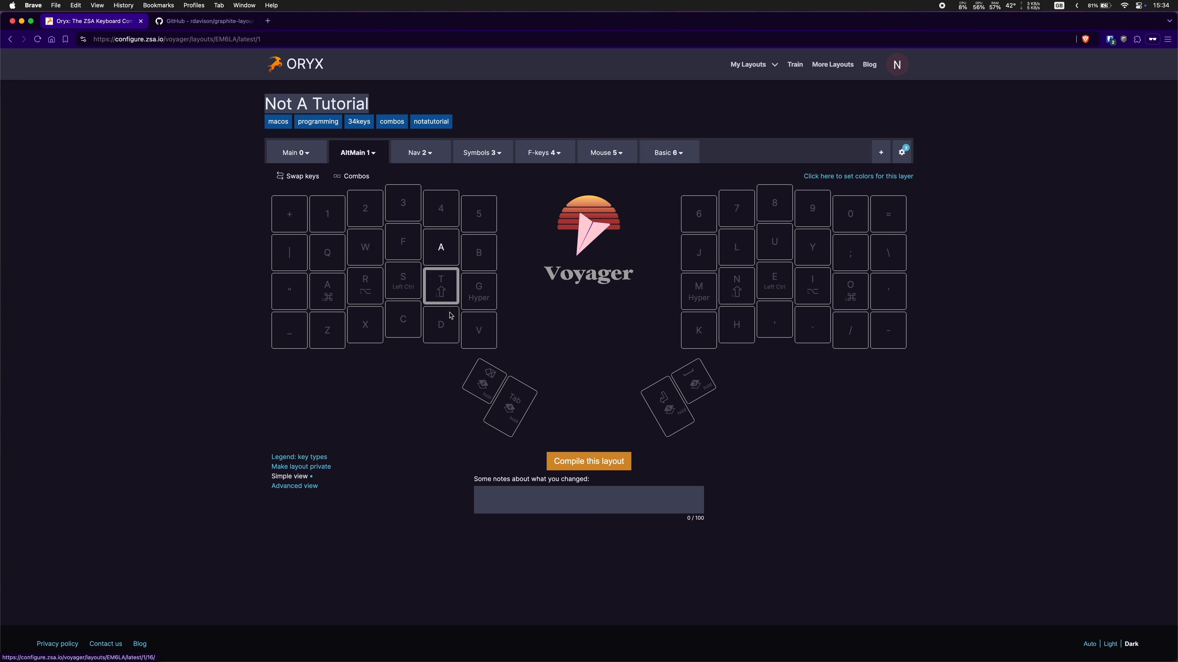
pyautogui.click(671, 157)
pyautogui.click(483, 380)
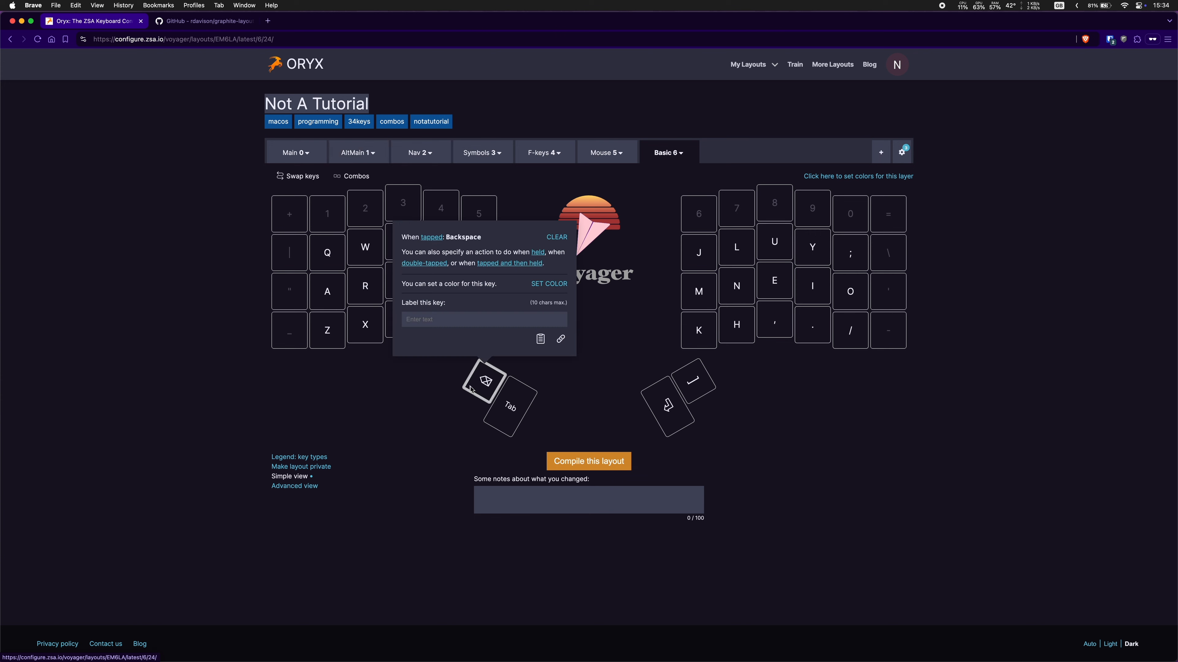
pyautogui.click(556, 237)
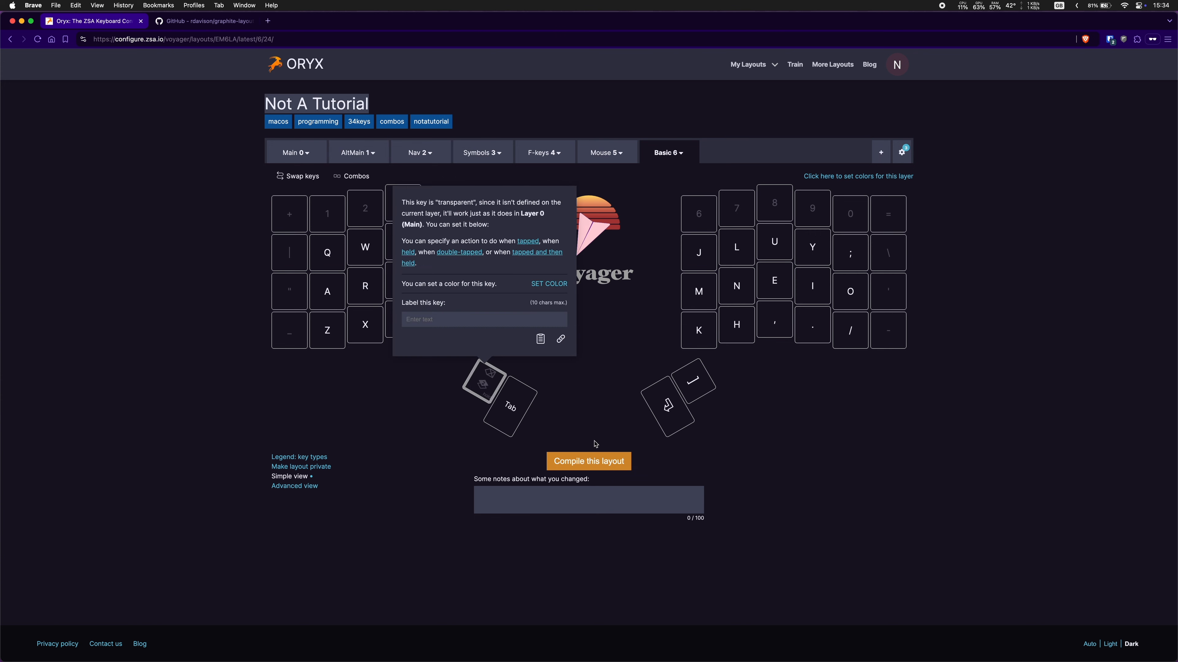
pyautogui.click(573, 405)
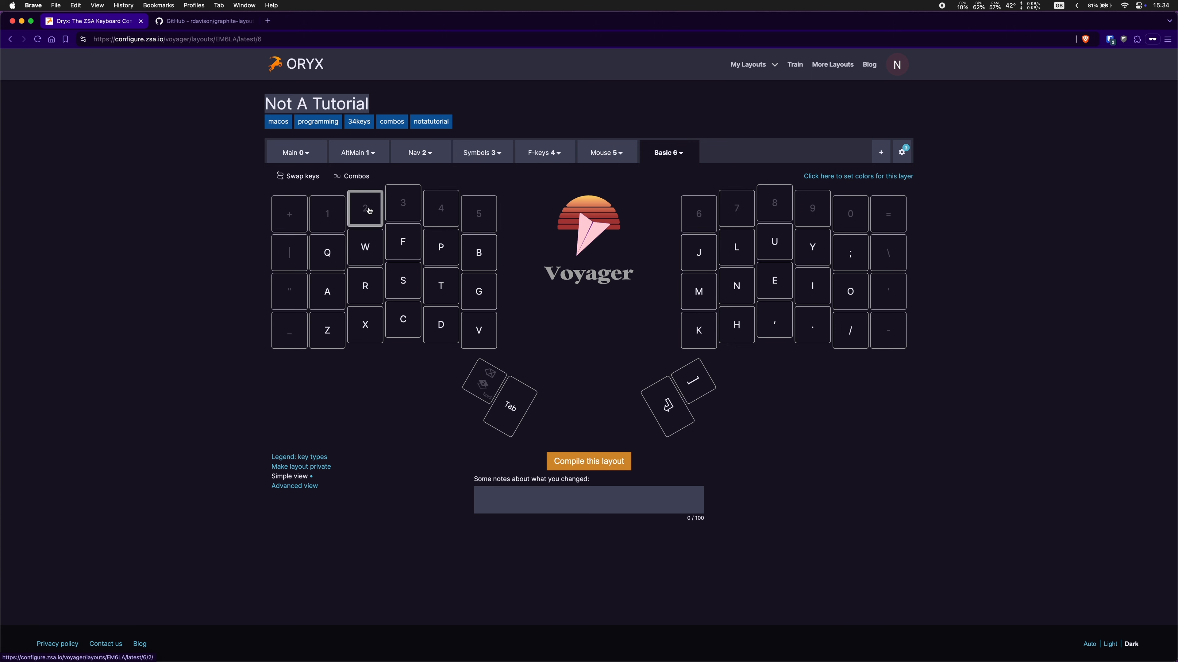
# Inspect the Tab thumb key on the Basic layer and its MainLayer combo settings.
pyautogui.click(513, 413)
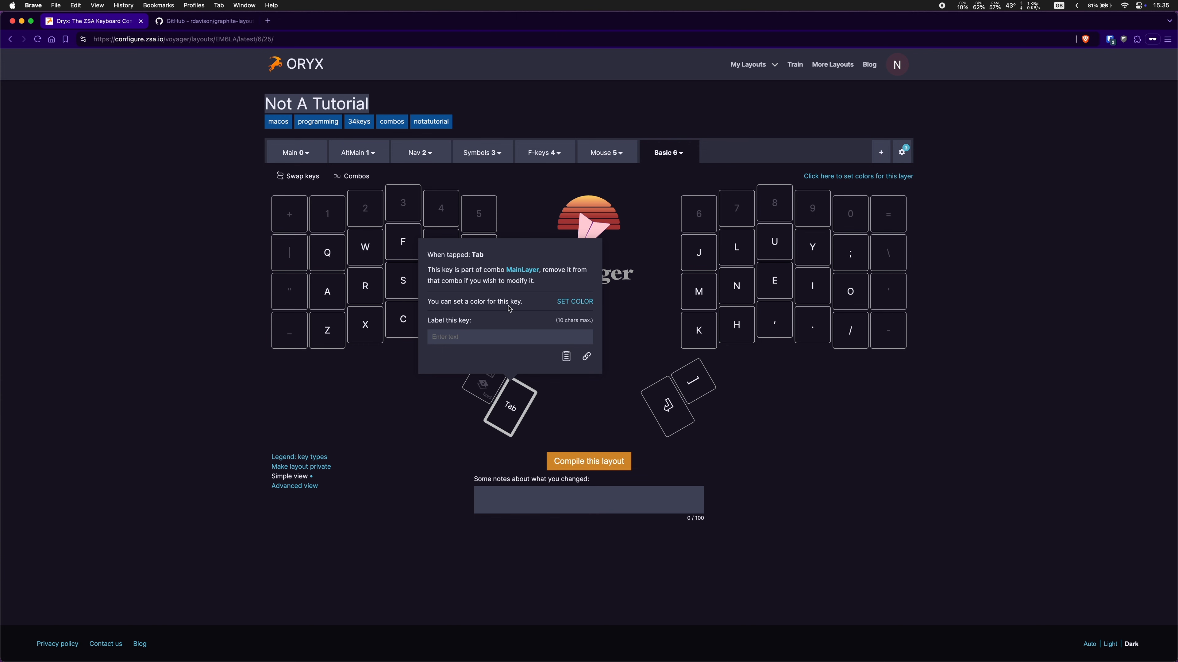
pyautogui.click(620, 348)
pyautogui.moveTo(523, 399)
pyautogui.click(527, 275)
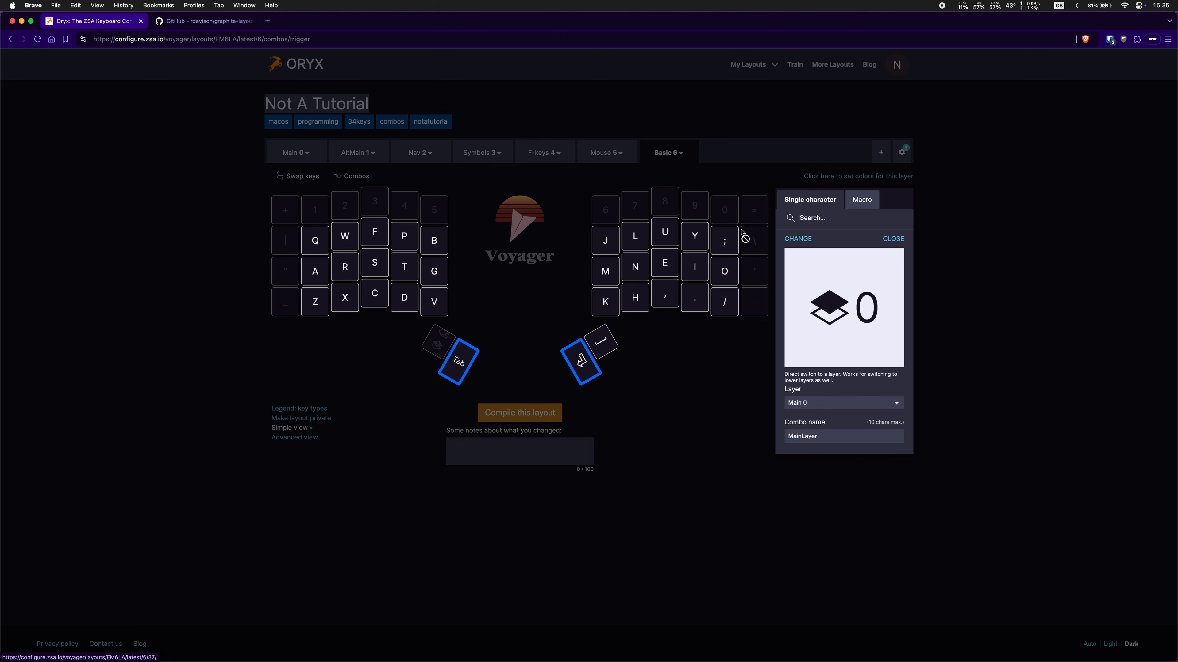
pyautogui.click(894, 239)
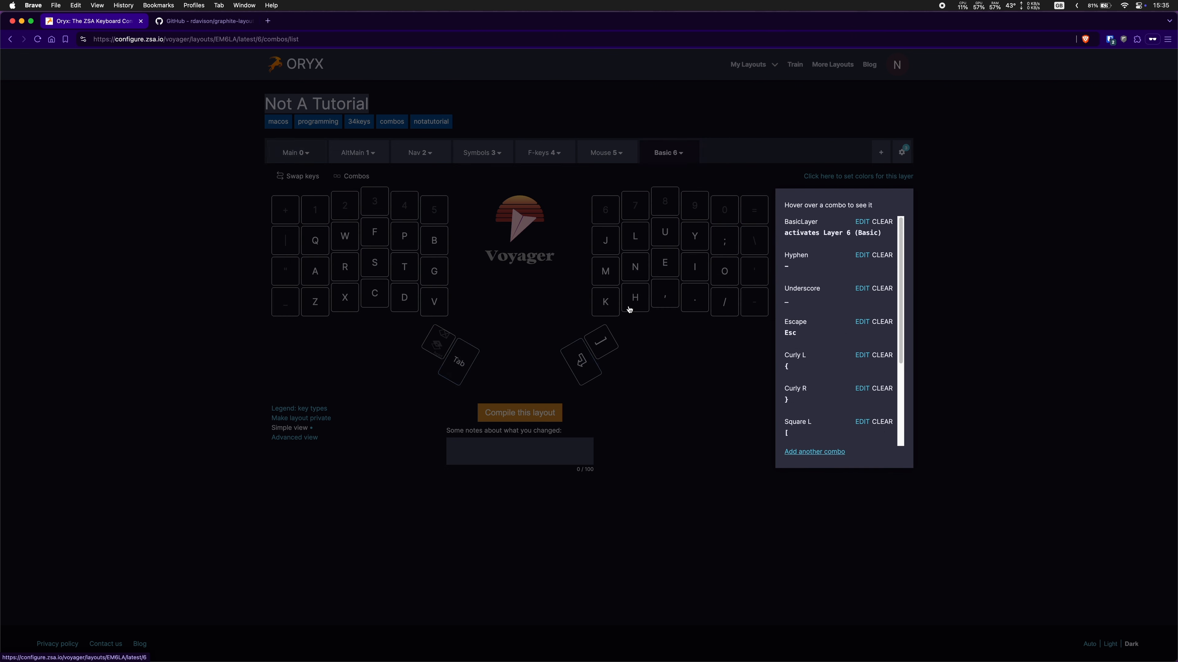
pyautogui.click(507, 347)
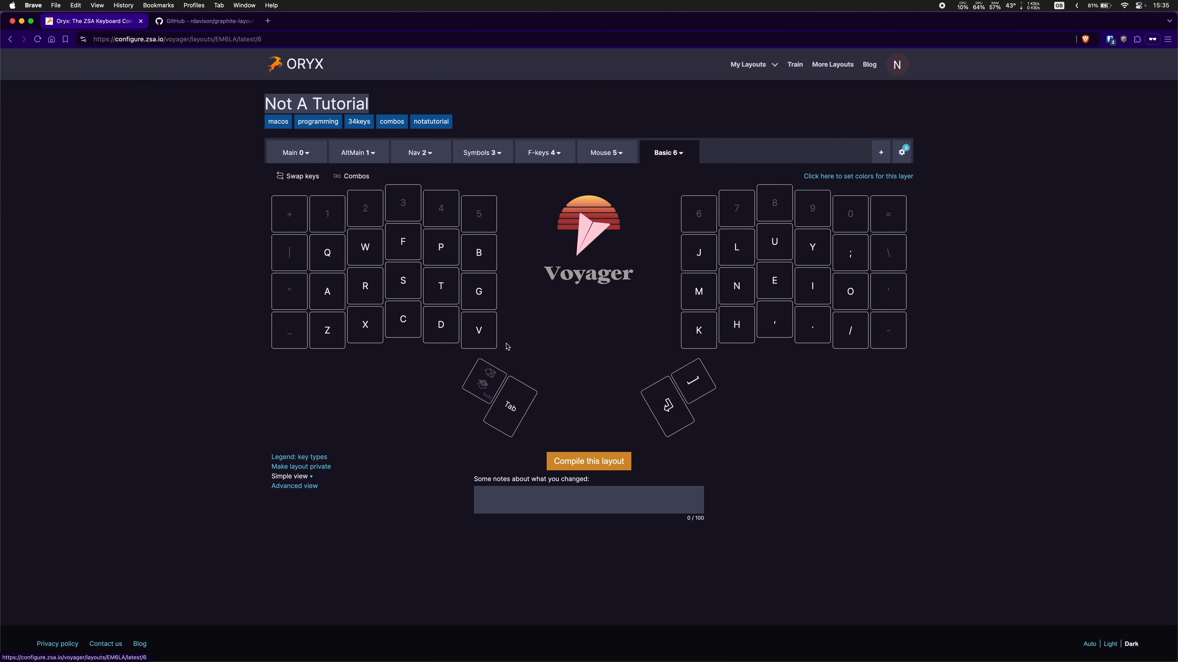
pyautogui.moveTo(507, 408)
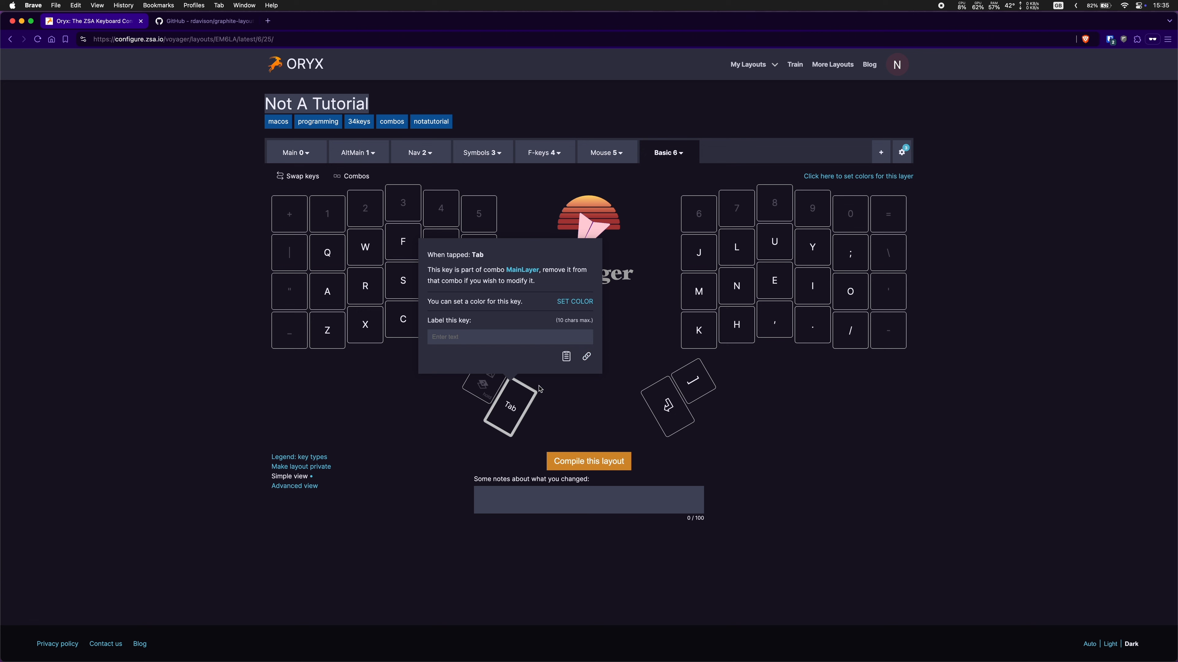
# Clear the Space thumb key on the Basic layer so it is transparent, and recheck the Tab key's combo assignment.
pyautogui.click(694, 382)
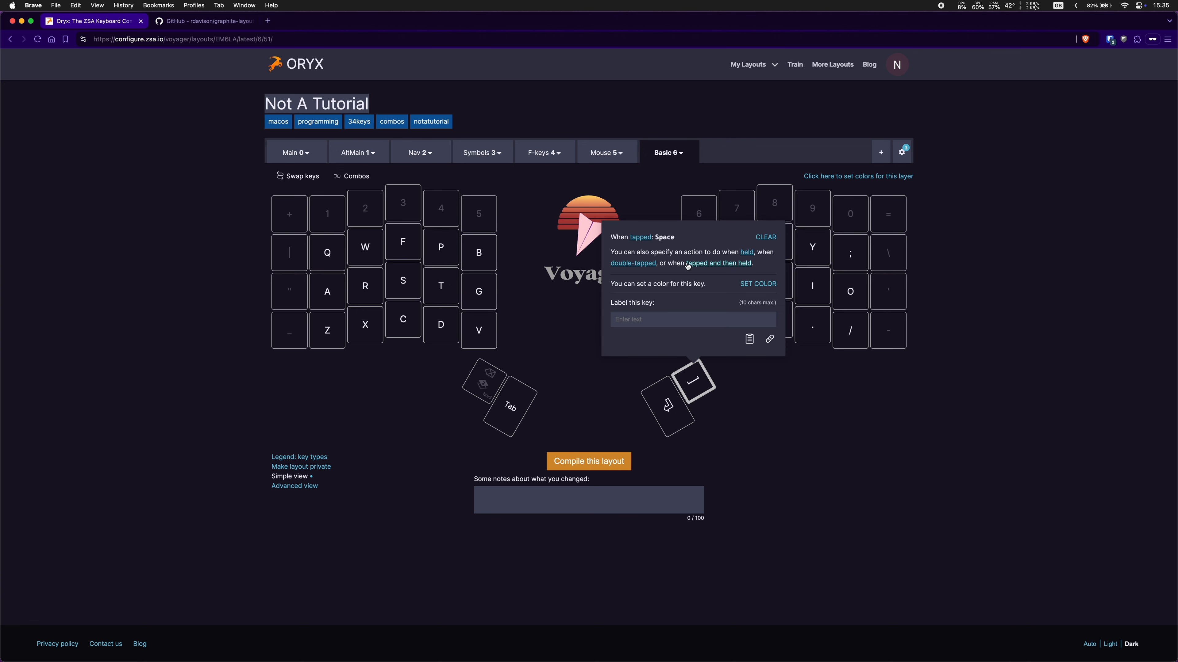
pyautogui.click(765, 237)
pyautogui.click(603, 391)
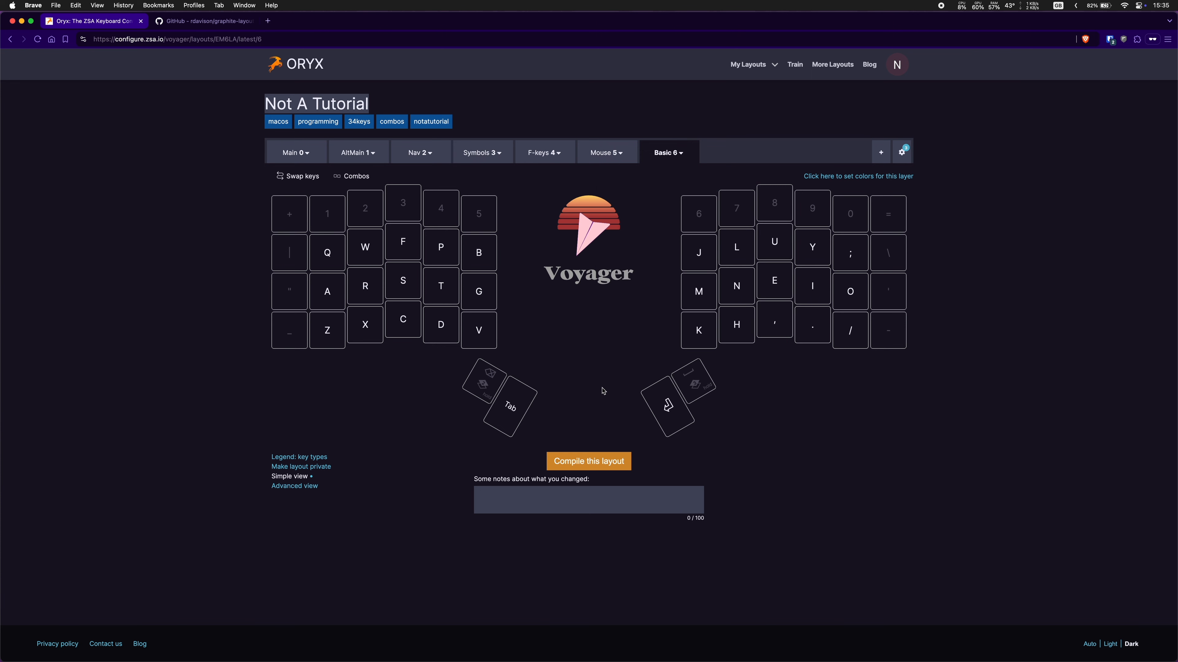
pyautogui.click(520, 400)
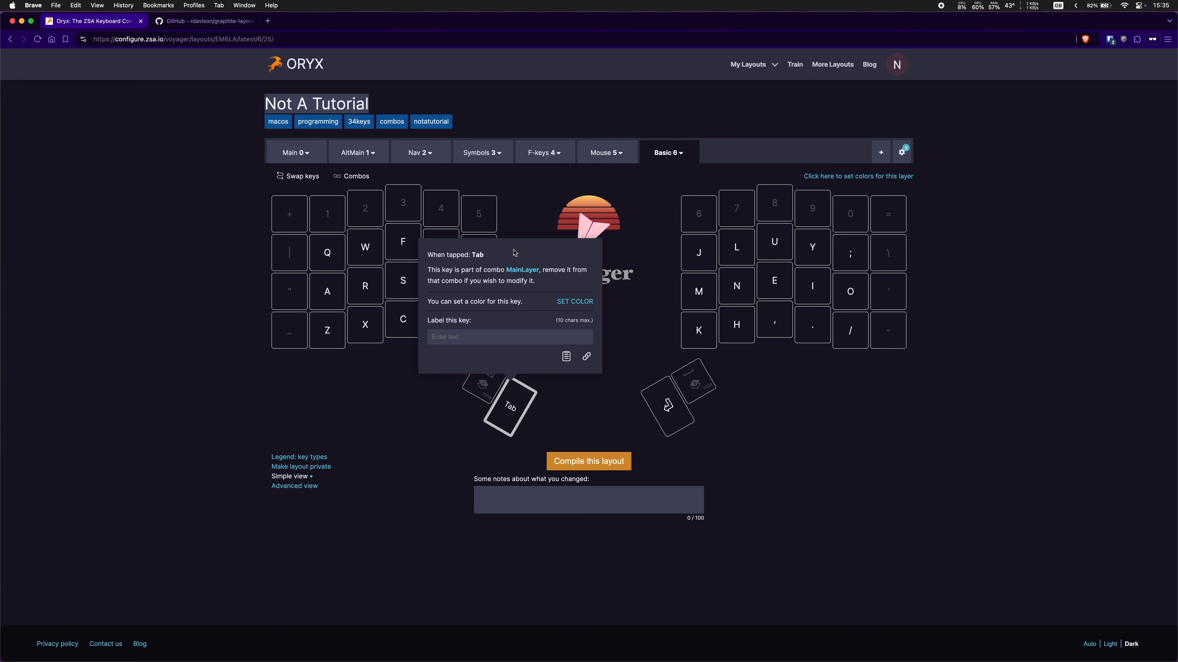
pyautogui.click(634, 312)
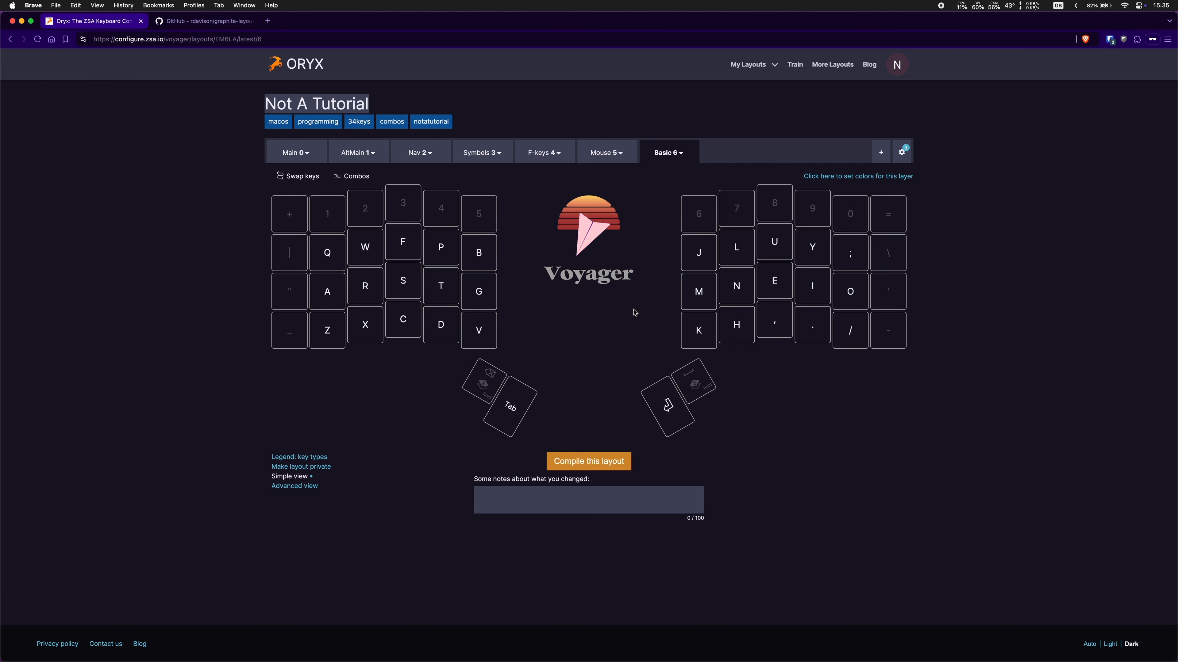
# Review the MainLayer combo in the Basic layer's combo list and delete it.
pyautogui.click(350, 177)
pyautogui.scroll(-2, 835, 363)
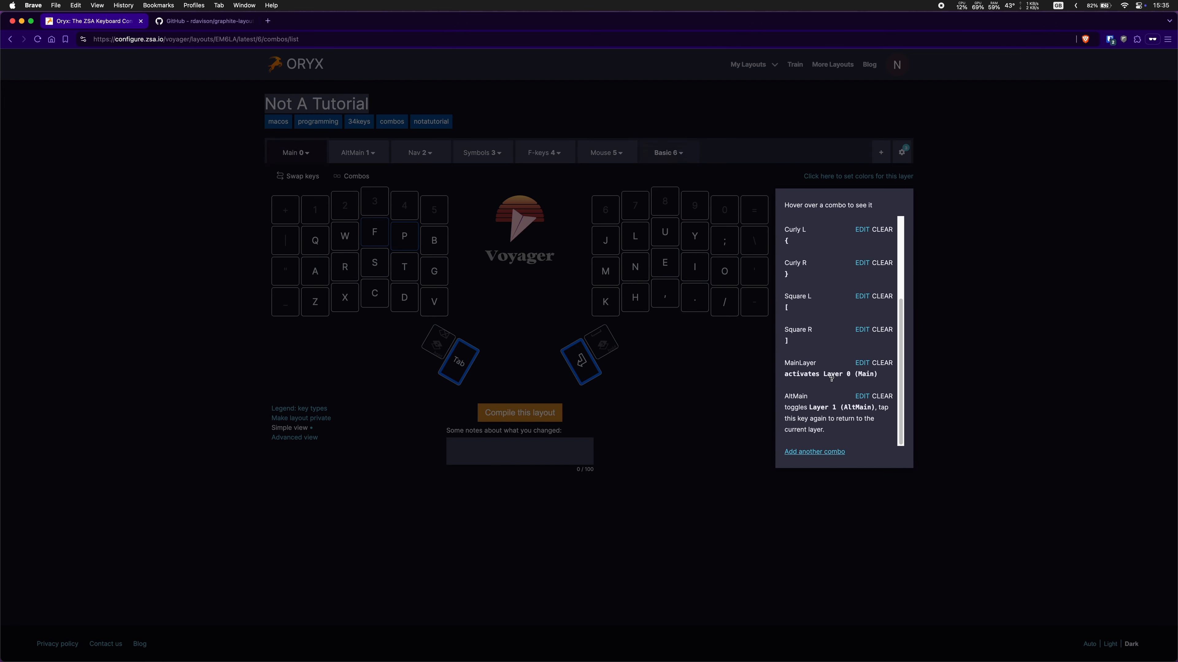
pyautogui.click(862, 363)
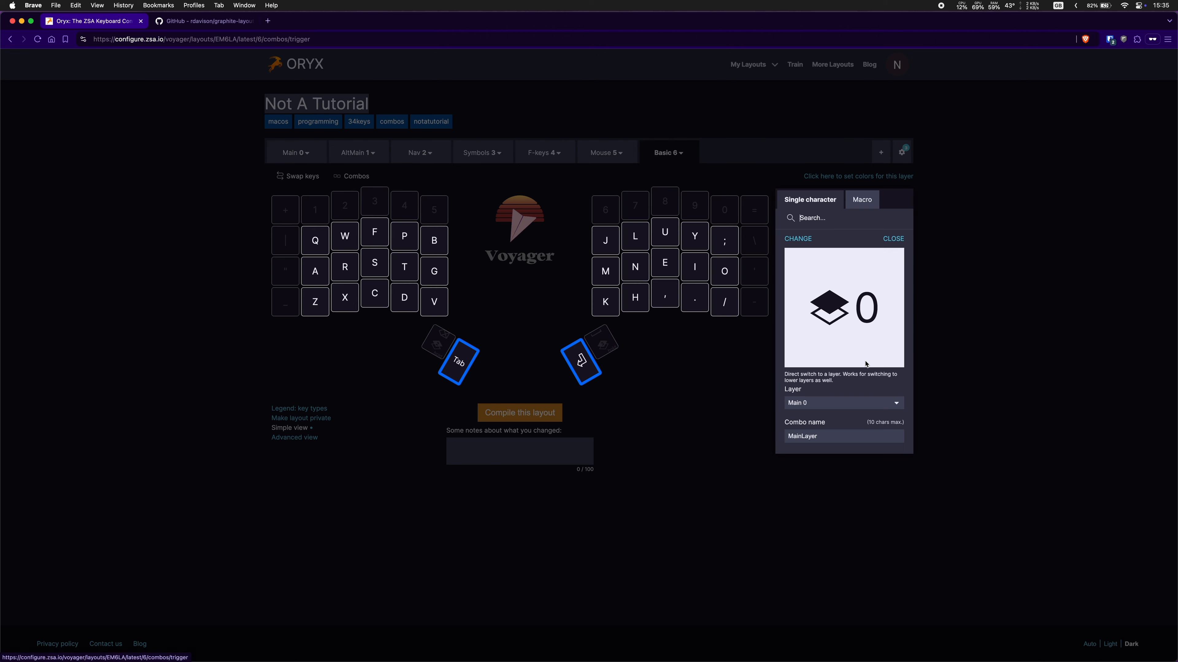
pyautogui.click(893, 238)
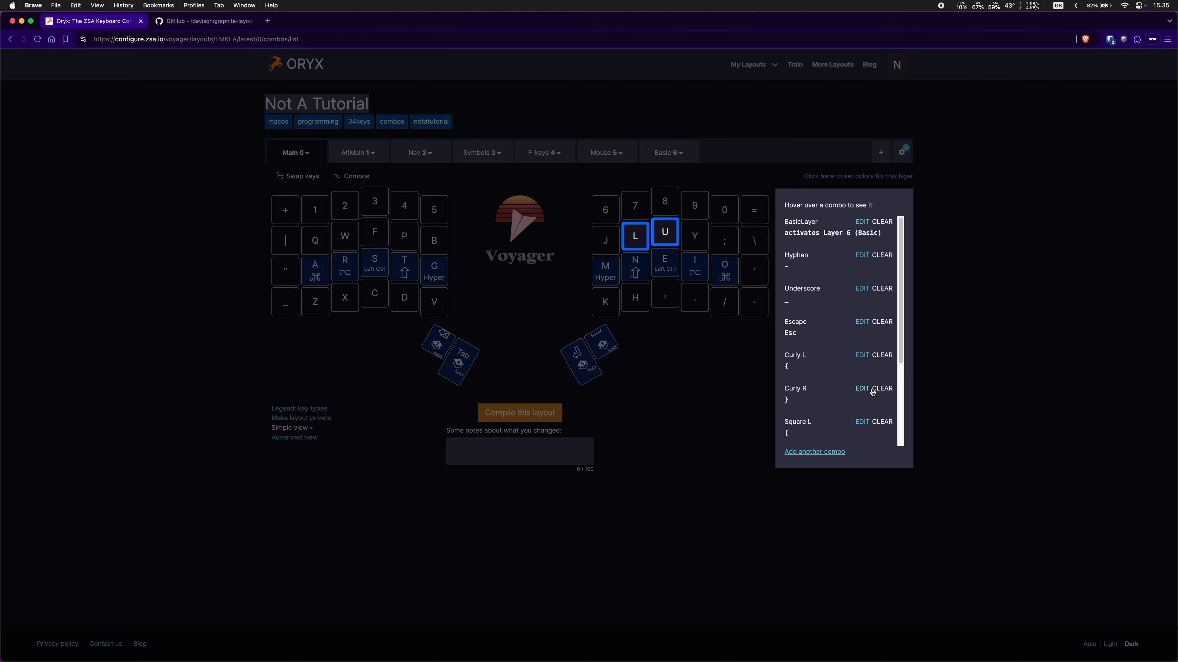
pyautogui.scroll(-3, 871, 399)
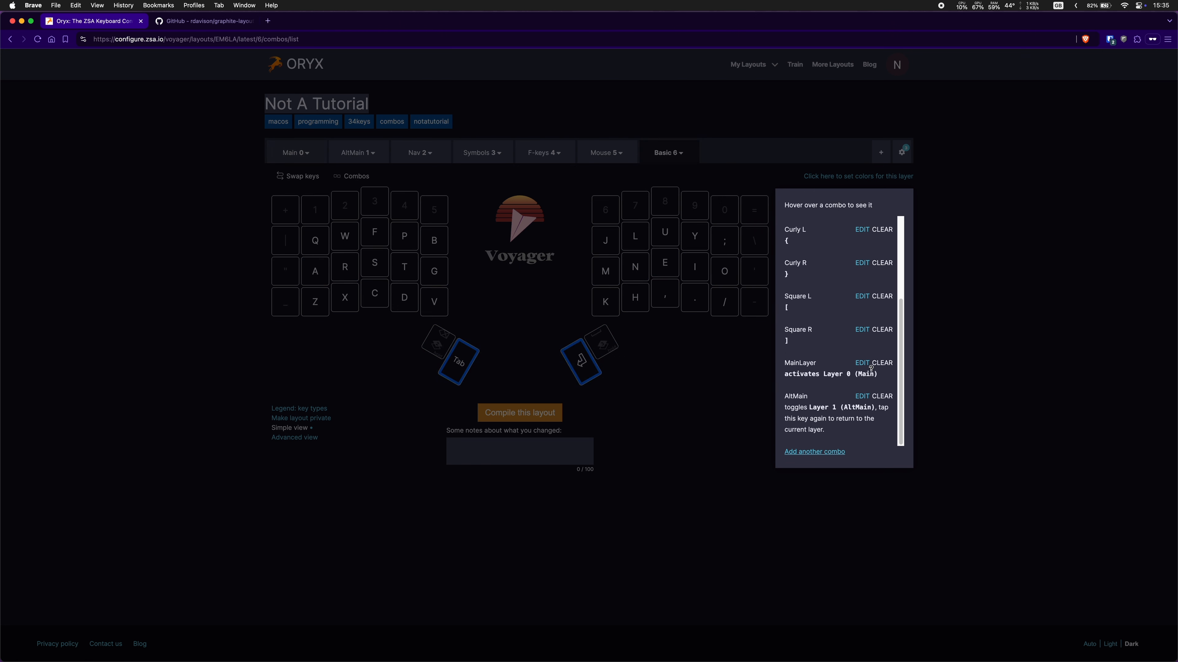
pyautogui.click(883, 363)
pyautogui.click(677, 274)
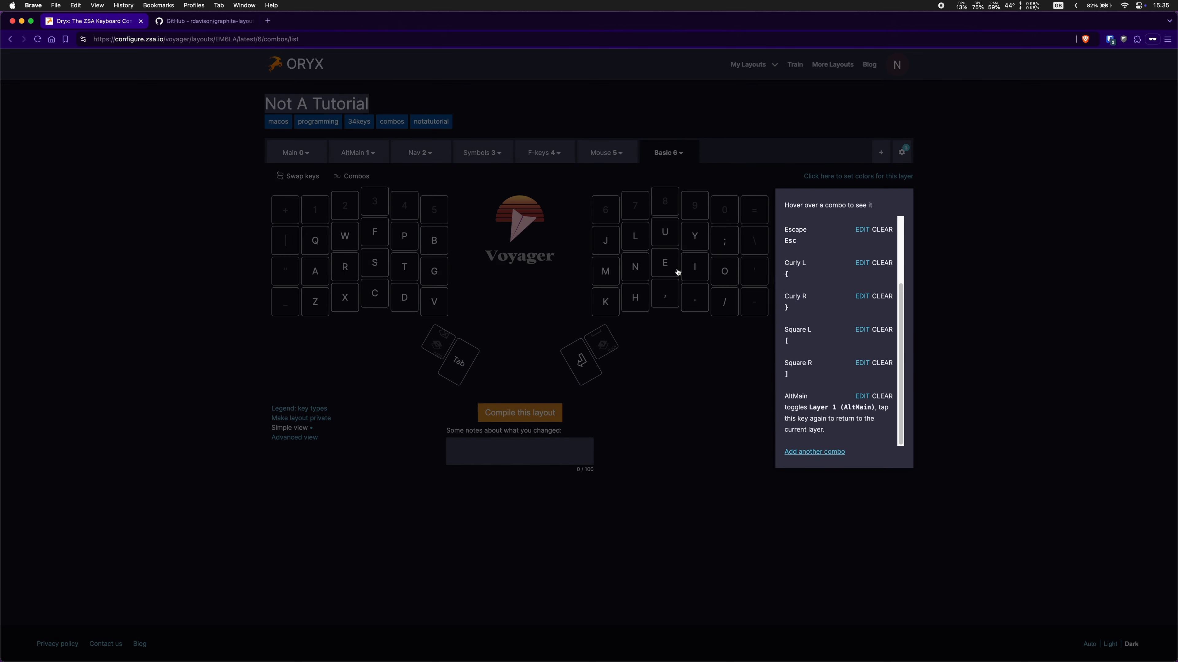
pyautogui.click(693, 390)
# Clear the Tab and Enter thumb keys on the Basic layer so they are transparent, and compare them with the Main layer.
pyautogui.click(529, 405)
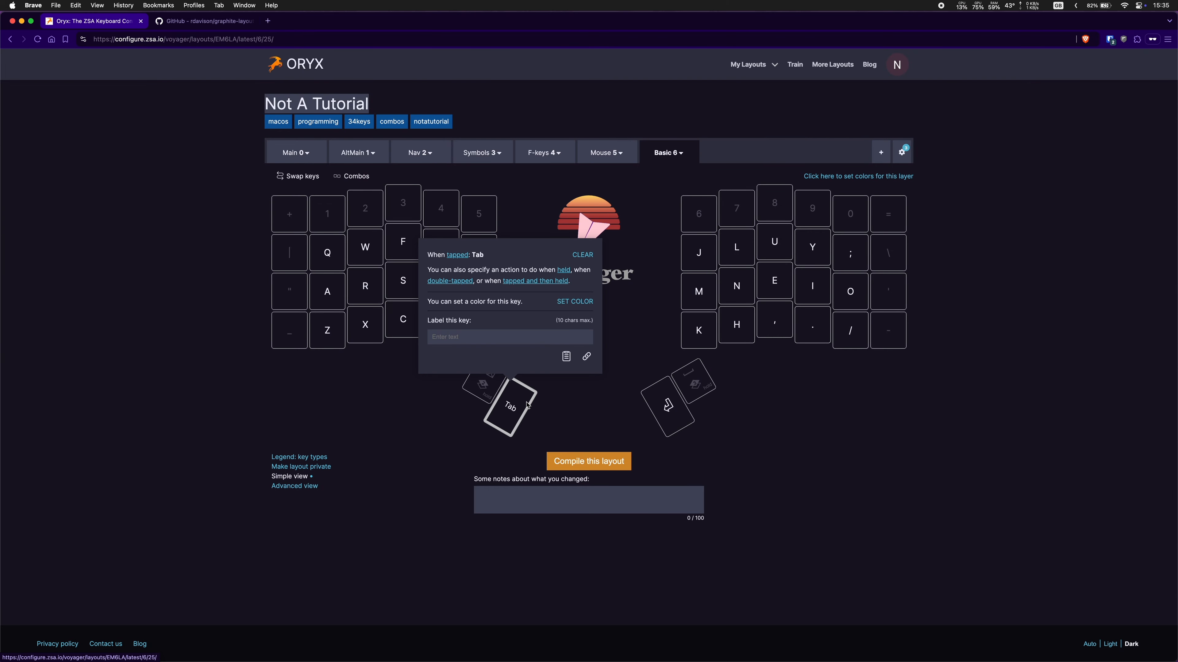
pyautogui.click(636, 403)
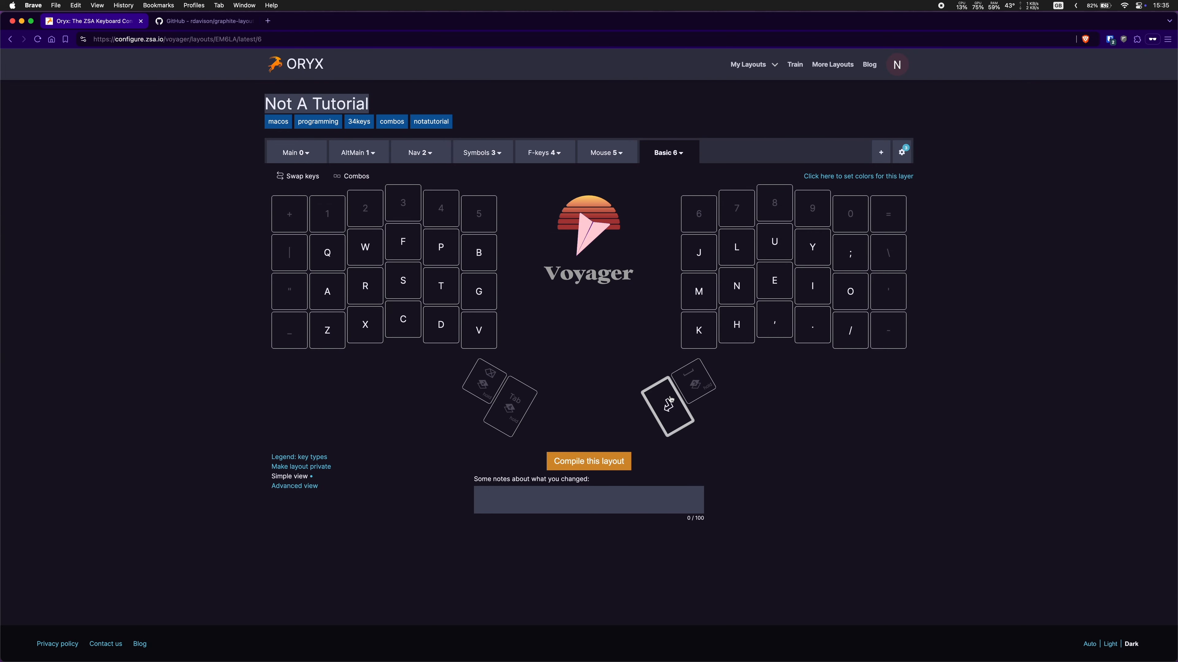
pyautogui.click(666, 405)
pyautogui.click(740, 255)
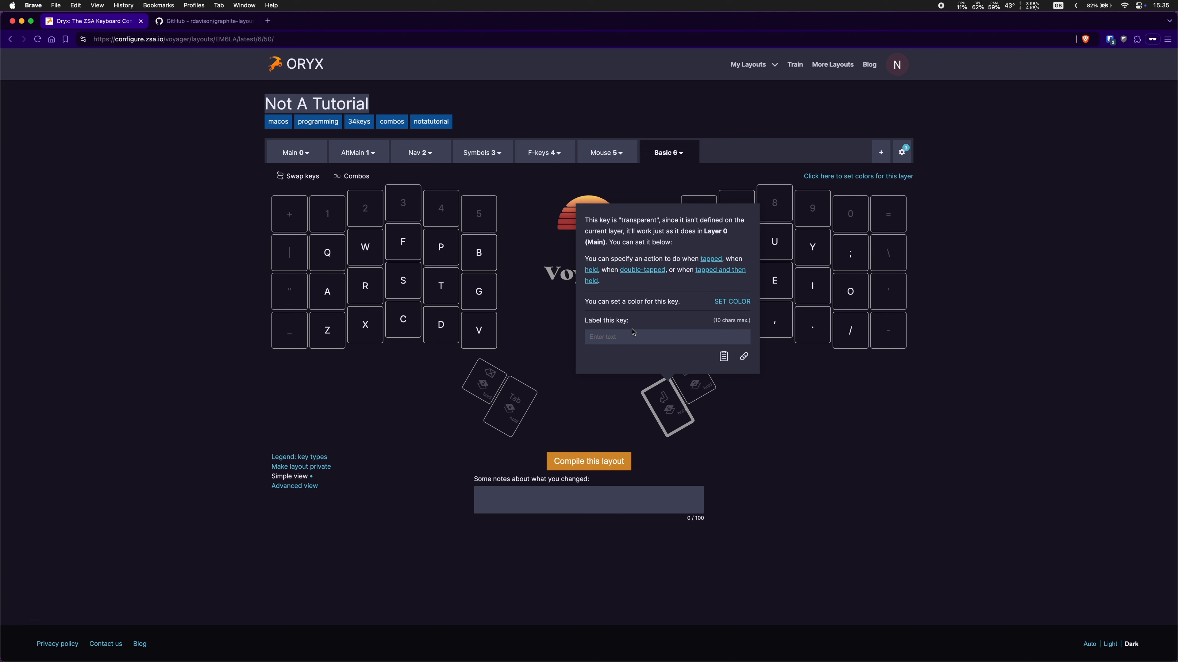
pyautogui.click(535, 343)
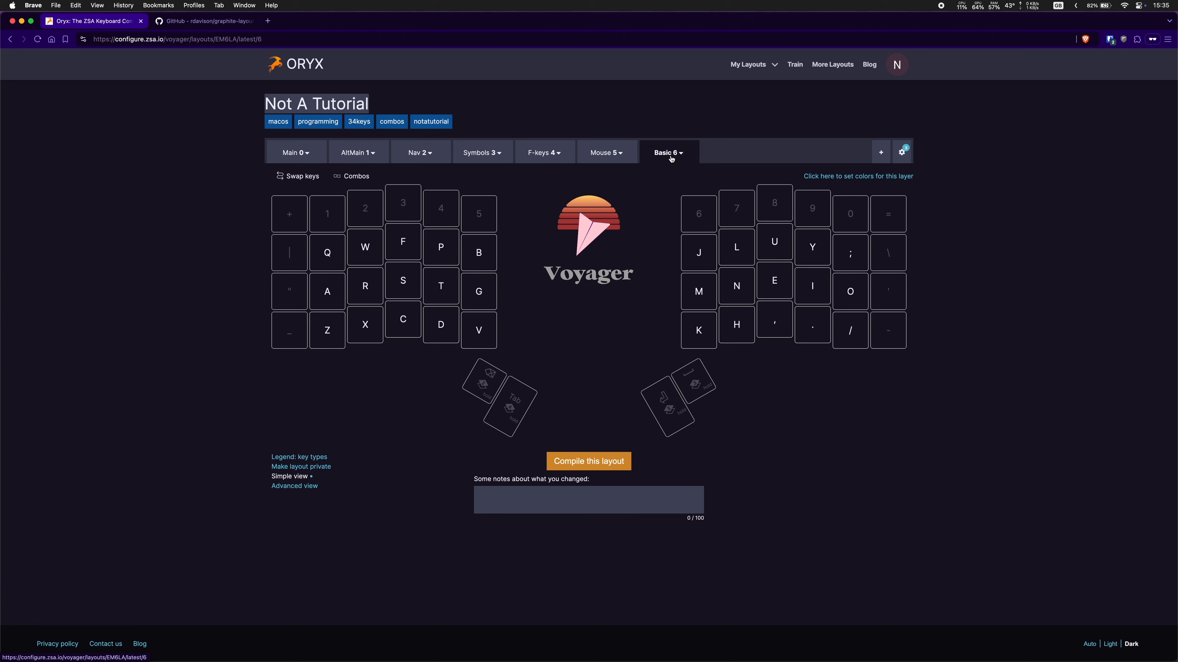
pyautogui.click(279, 162)
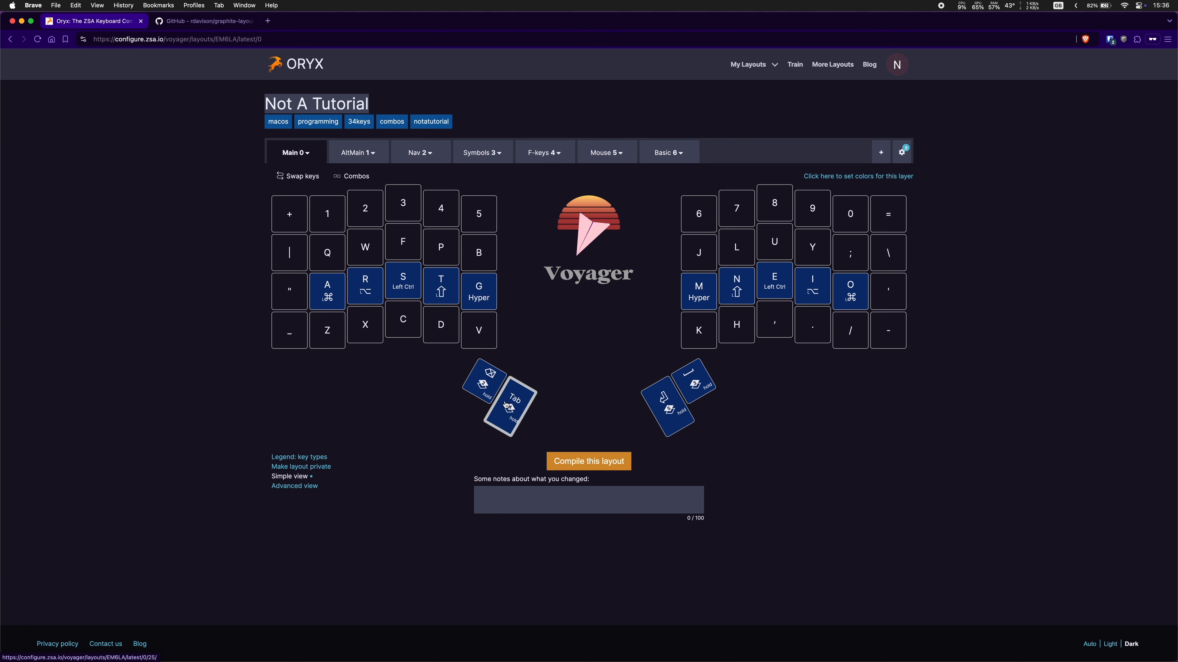
pyautogui.click(666, 156)
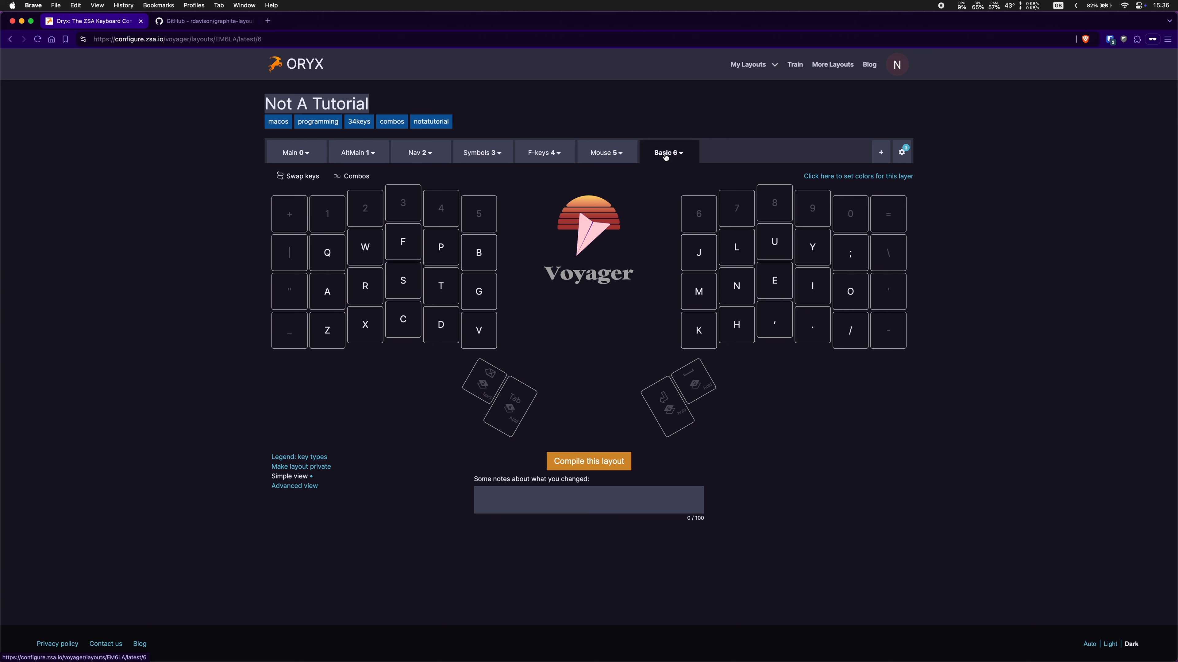
# Compile the modified layout and flash the firmware to the Voyager keyboard.
pyautogui.click(586, 456)
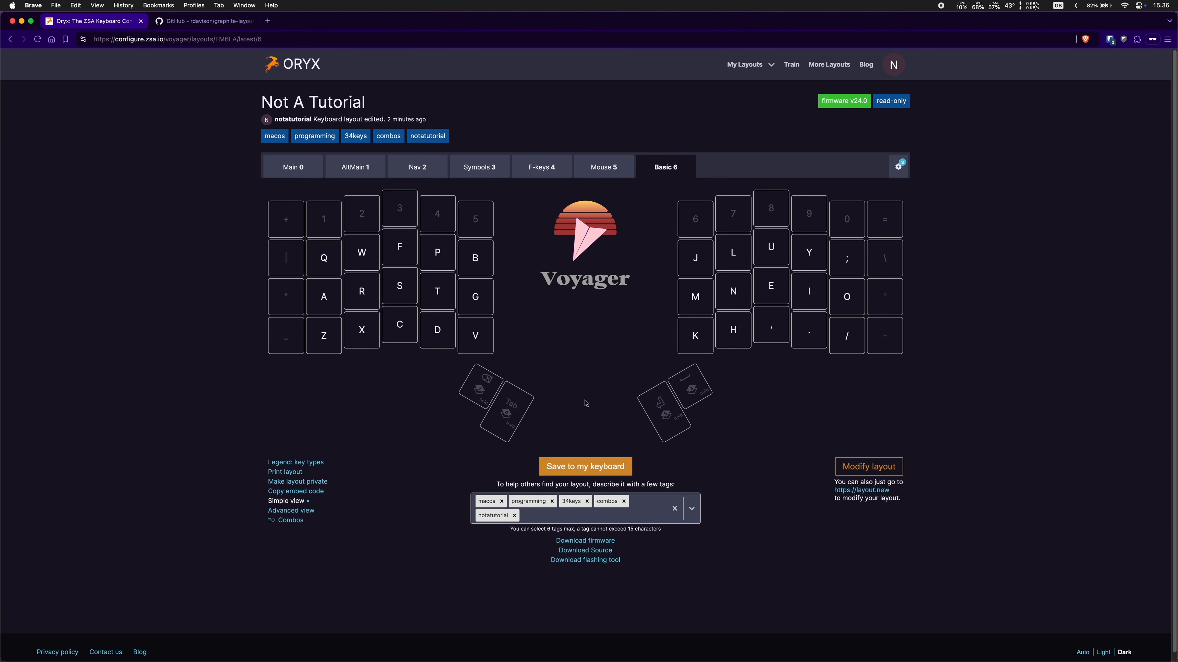
pyautogui.click(586, 465)
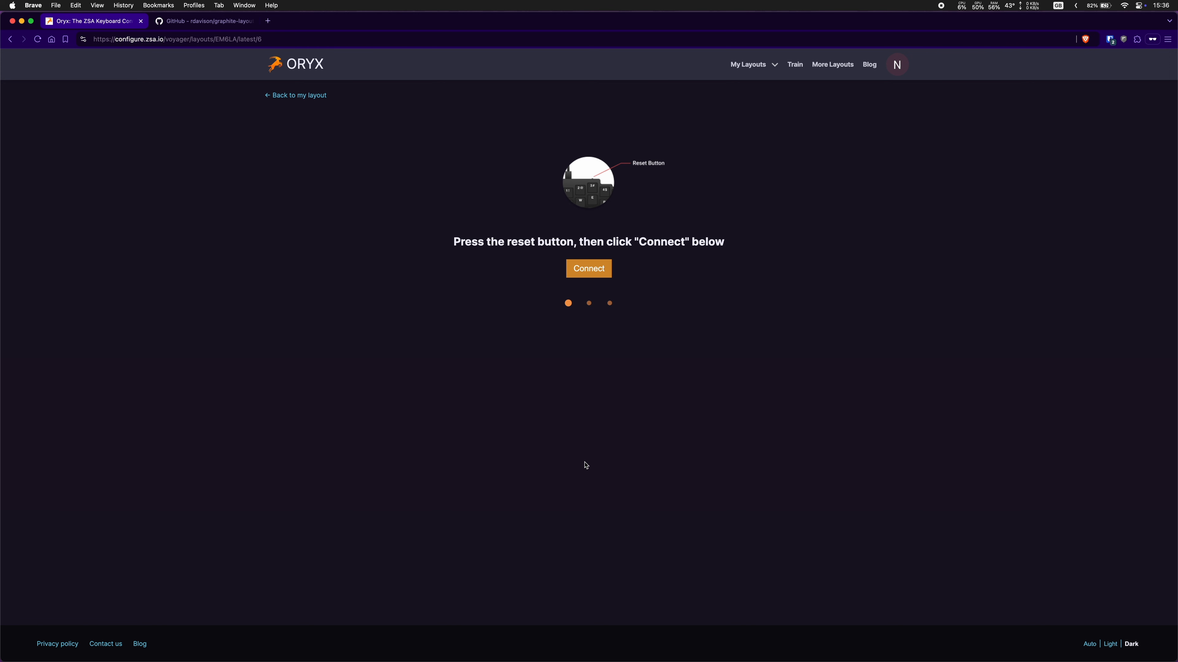
pyautogui.click(592, 275)
pyautogui.click(127, 79)
pyautogui.click(254, 233)
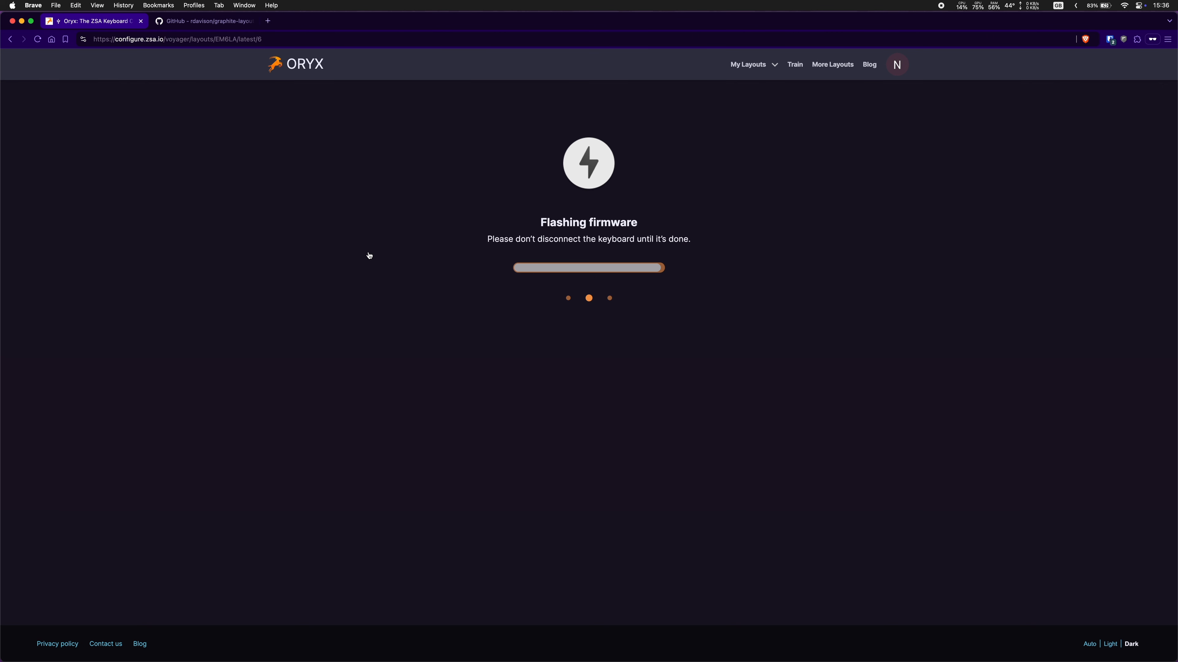
pyautogui.click(547, 282)
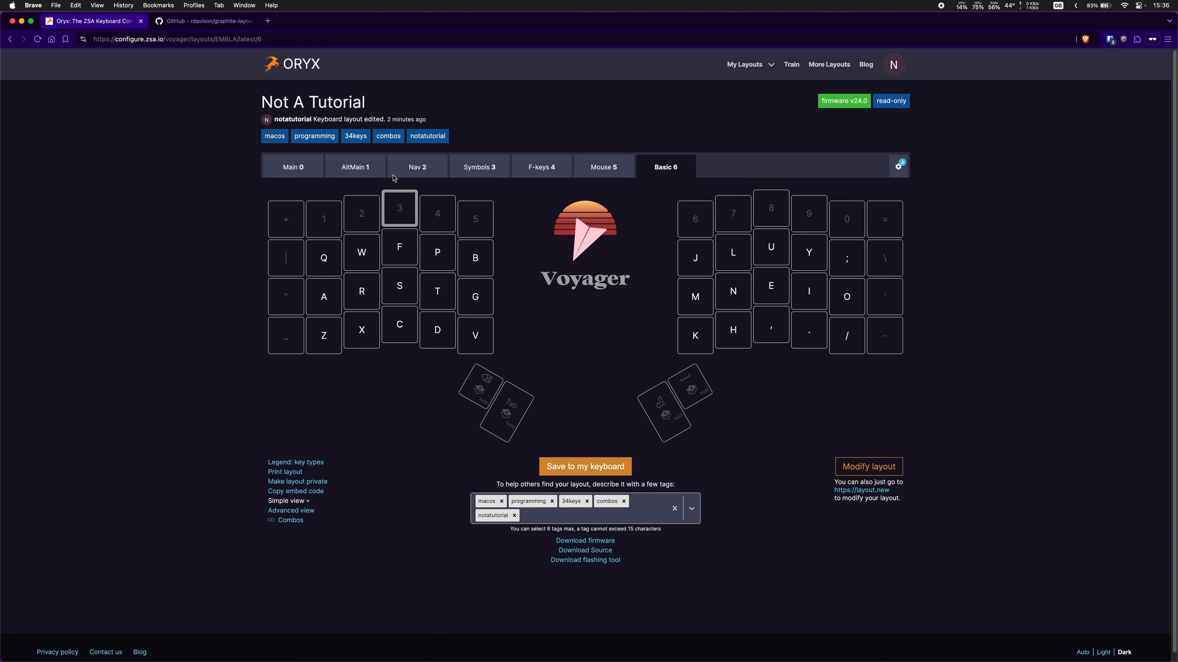
# Start a Live Training session connected to the Voyager keyboard.
pyautogui.click(792, 67)
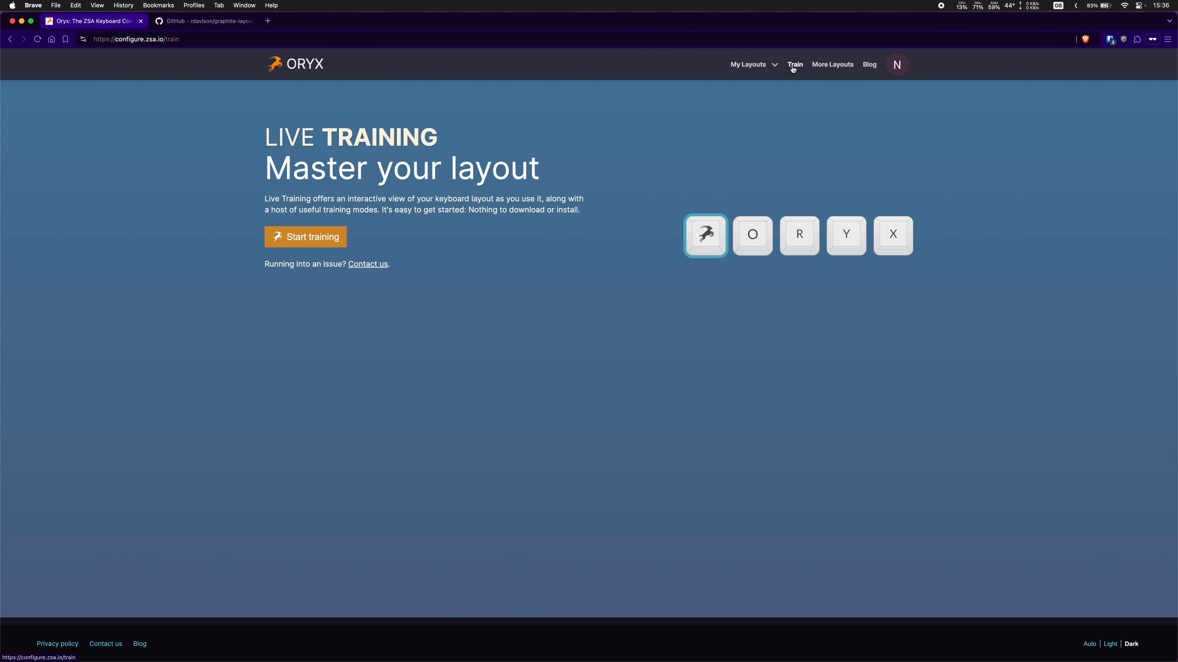
pyautogui.click(287, 239)
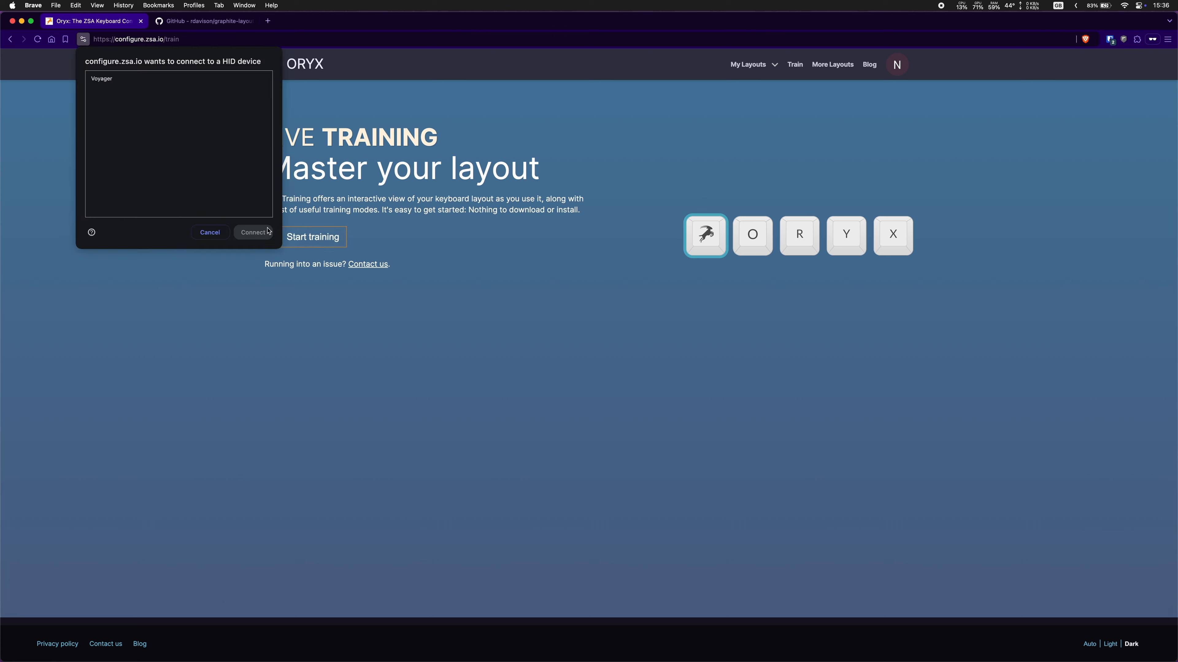
pyautogui.click(107, 75)
pyautogui.click(253, 233)
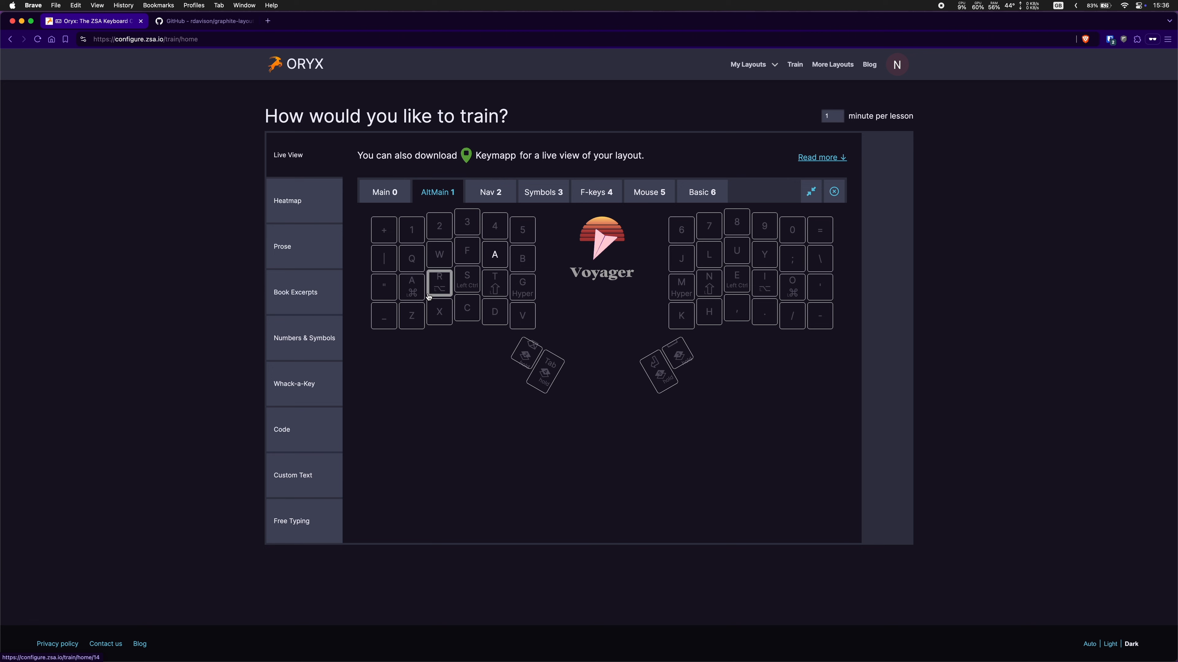
# Test the Backspace+Space combo that toggles AltMain in Live View, and try all four thumb keys on the Main and AltMain layers.
pyautogui.hotkey('BackSpace', 'space')
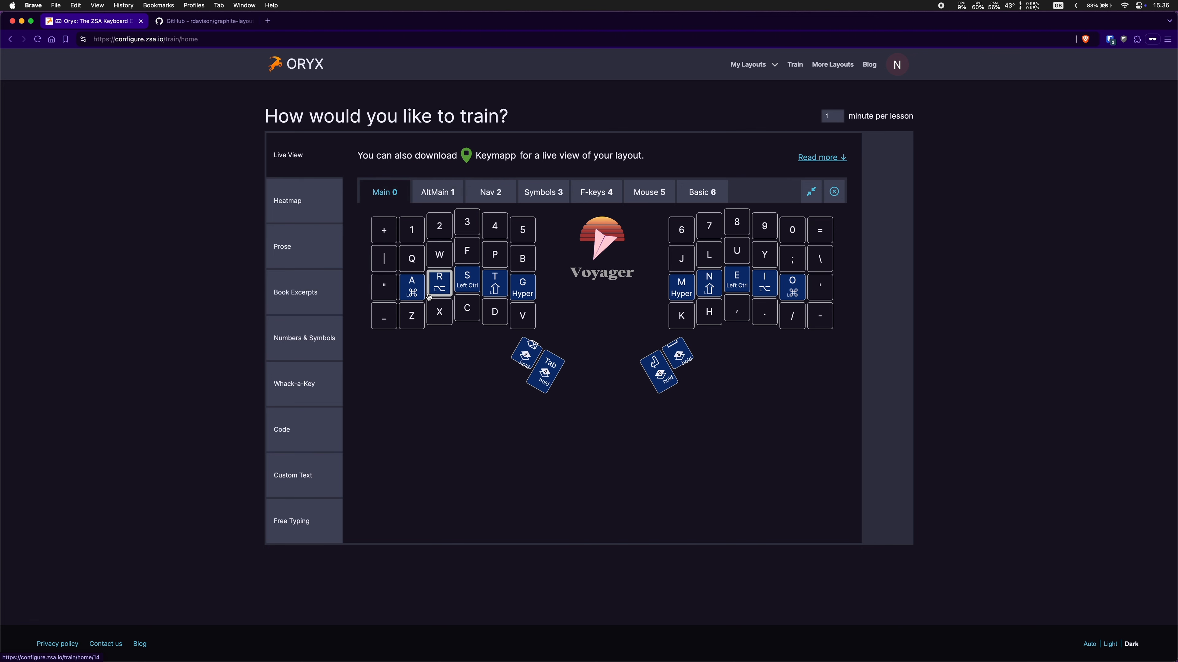
pyautogui.press('BackSpace')
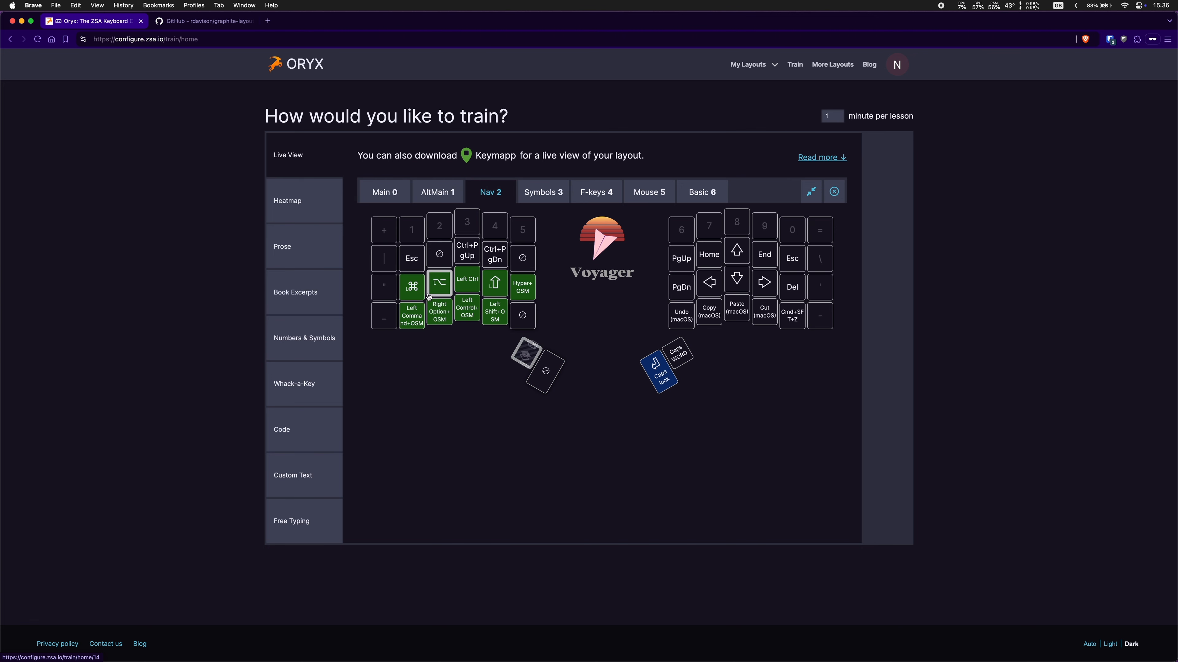
pyautogui.press('space')
pyautogui.press('Tab')
pyautogui.press('Return')
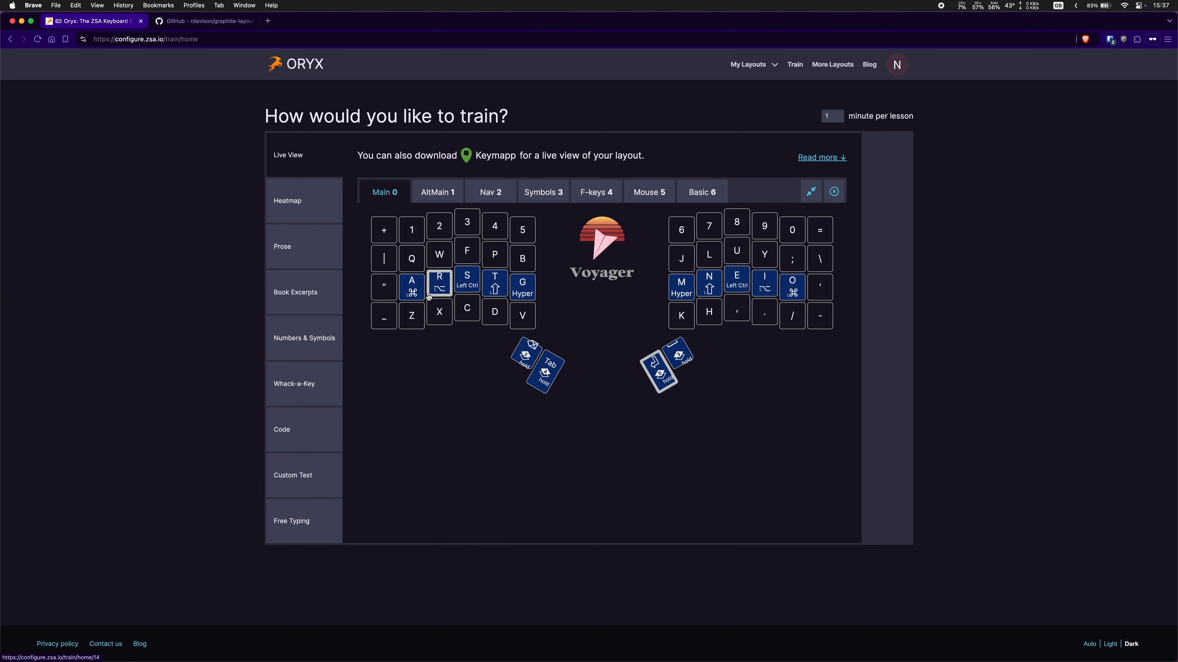
pyautogui.hotkey('BackSpace', 'space')
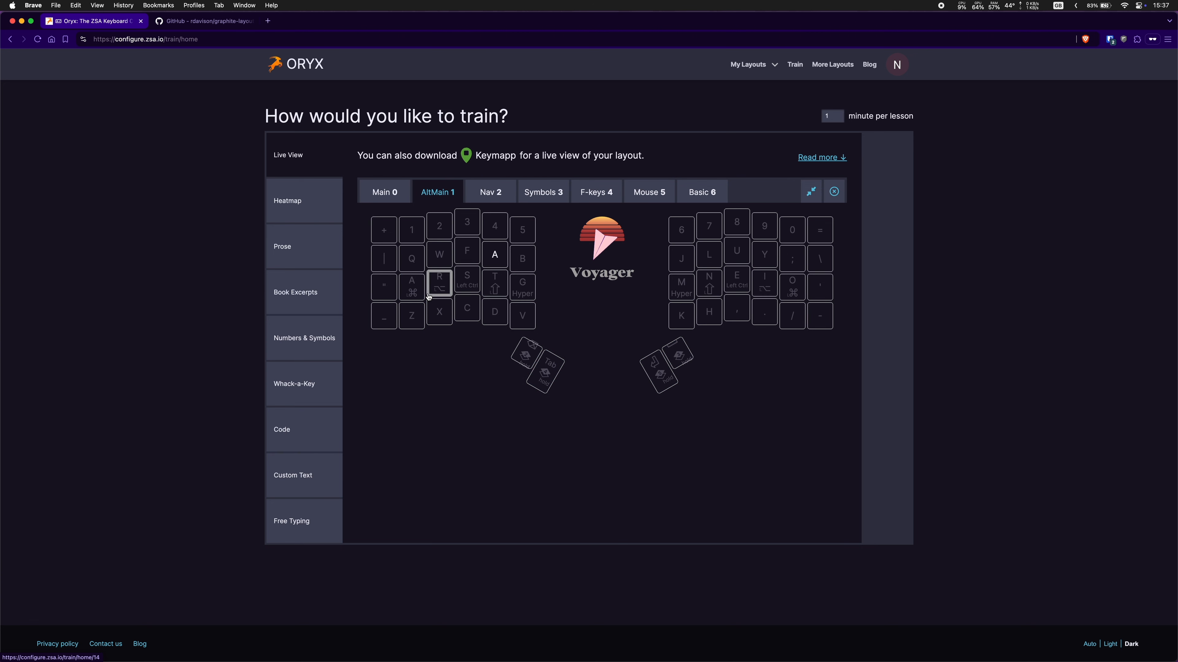
pyautogui.press('BackSpace')
pyautogui.press('space')
pyautogui.press('Tab')
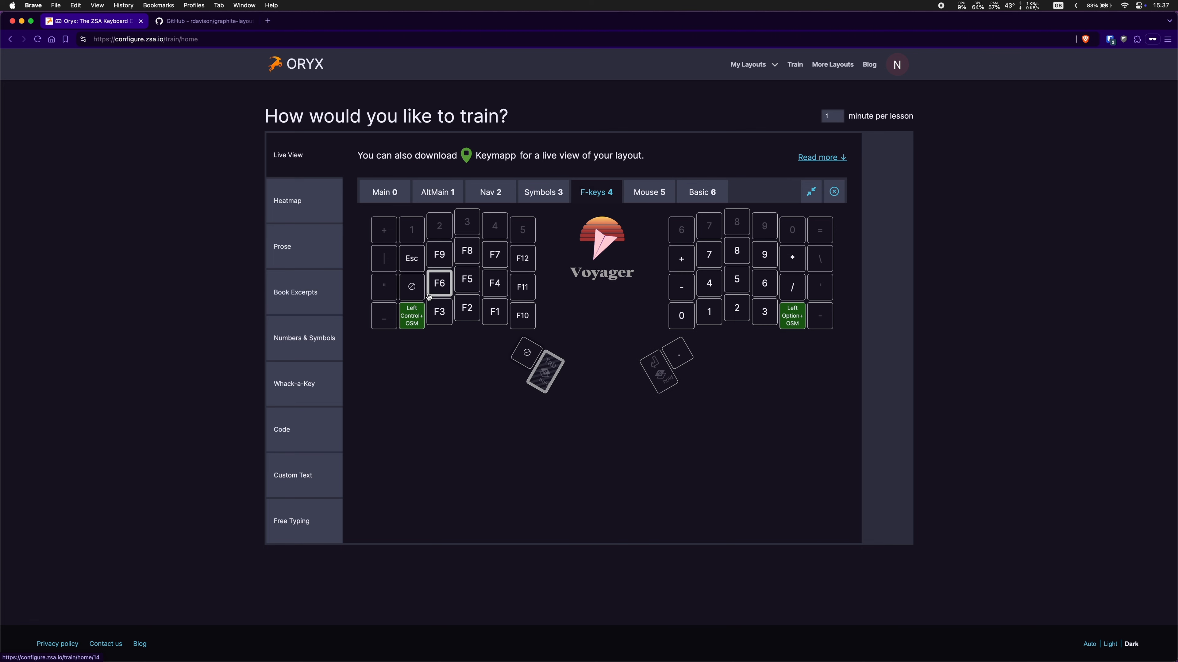
pyautogui.press('Return')
pyautogui.hotkey('BackSpace', 'space')
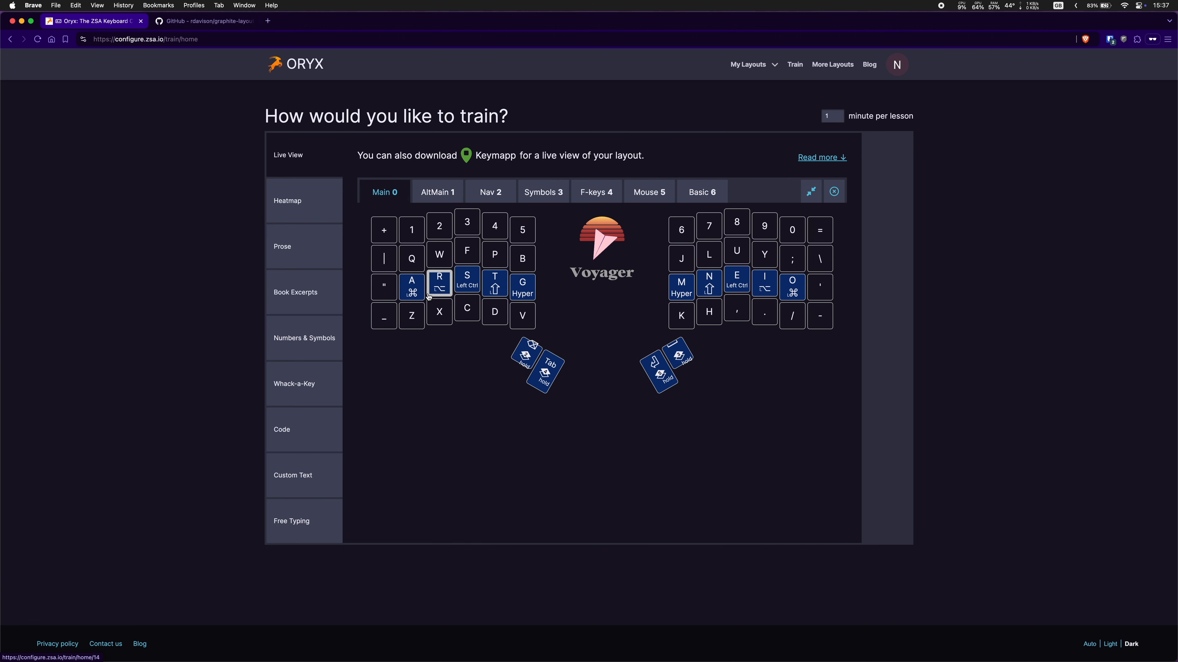
# Activate the Basic layer with the Tab+Enter combo and test its Backspace, Space, Tab and Enter thumb keys in Live View.
pyautogui.hotkey('Tab', 'Return')
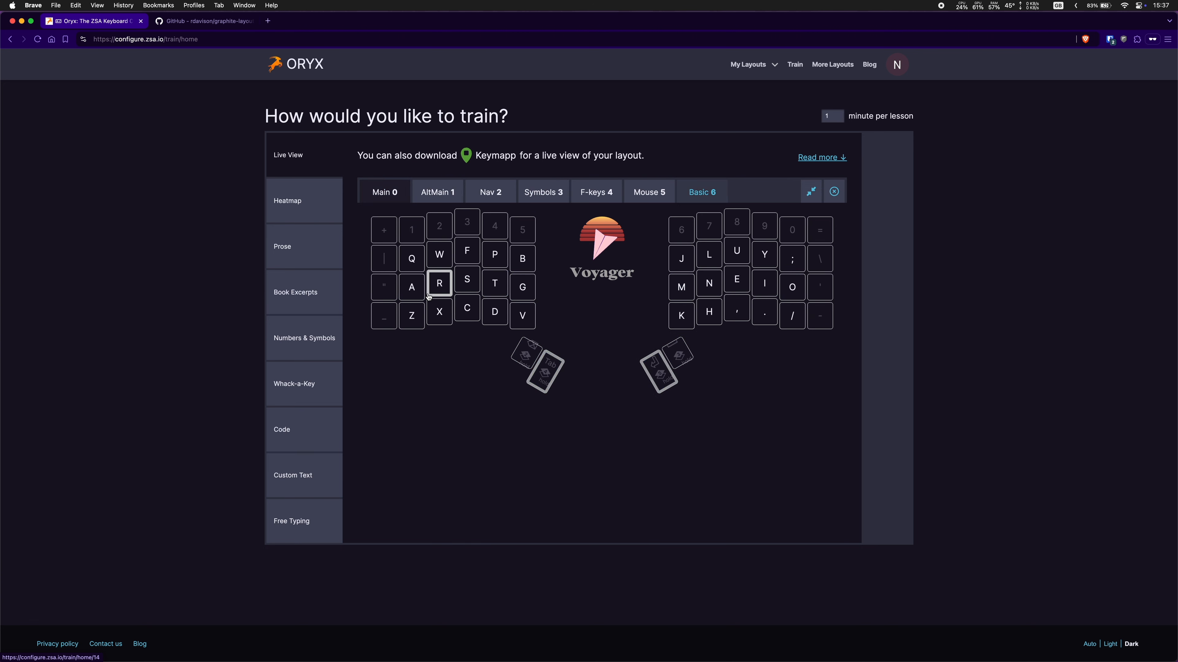
pyautogui.press('BackSpace')
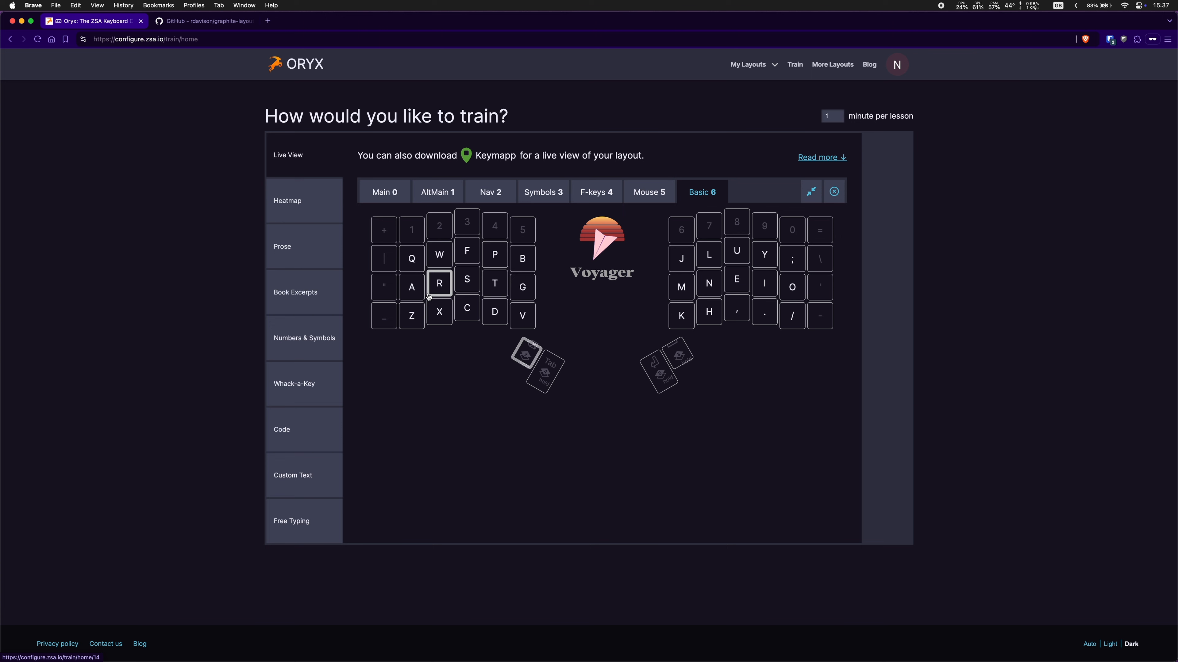
pyautogui.press('BackSpace')
pyautogui.press('space')
pyautogui.press('Tab')
pyautogui.press('Return')
pyautogui.press('Tab')
pyautogui.press('Return')
pyautogui.press('Tab')
pyautogui.press('space')
pyautogui.press('BackSpace')
pyautogui.press('space')
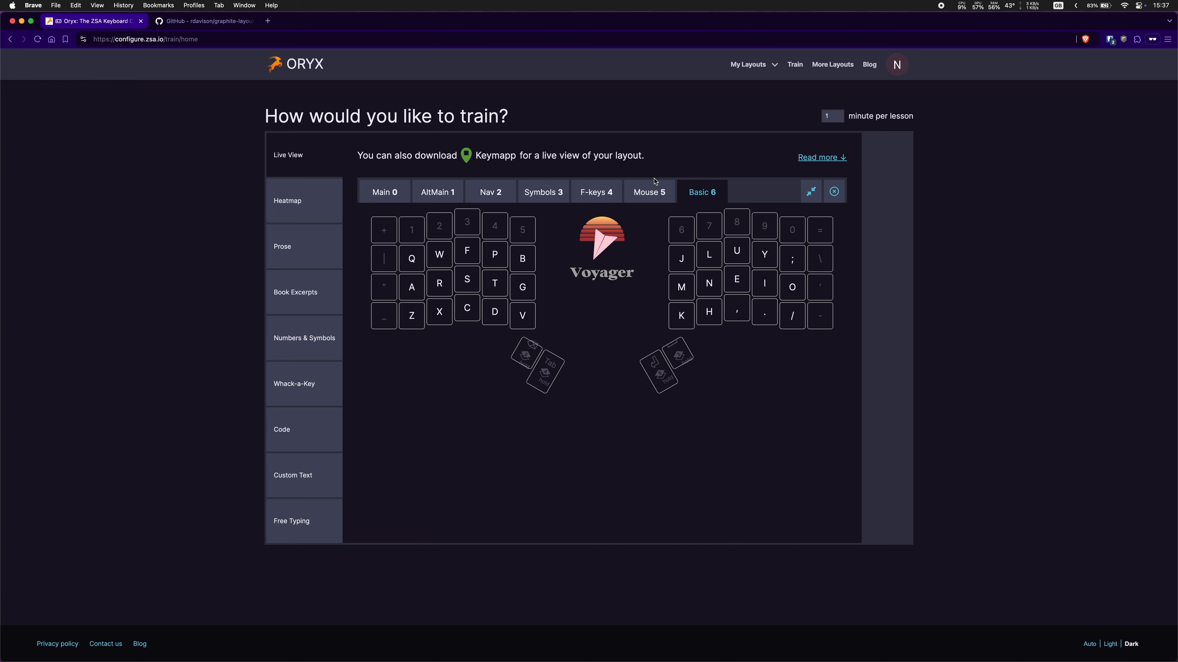
# Open the Not A Tutorial layout from the saved layouts for modification.
pyautogui.click(748, 65)
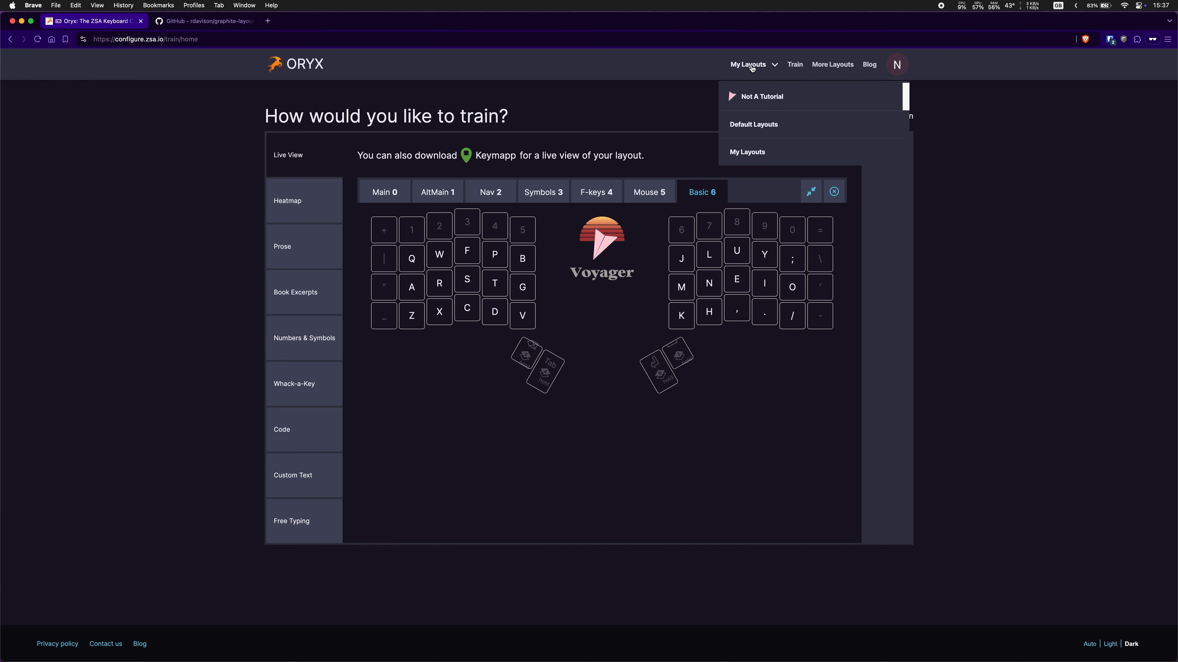
pyautogui.click(755, 100)
pyautogui.click(640, 176)
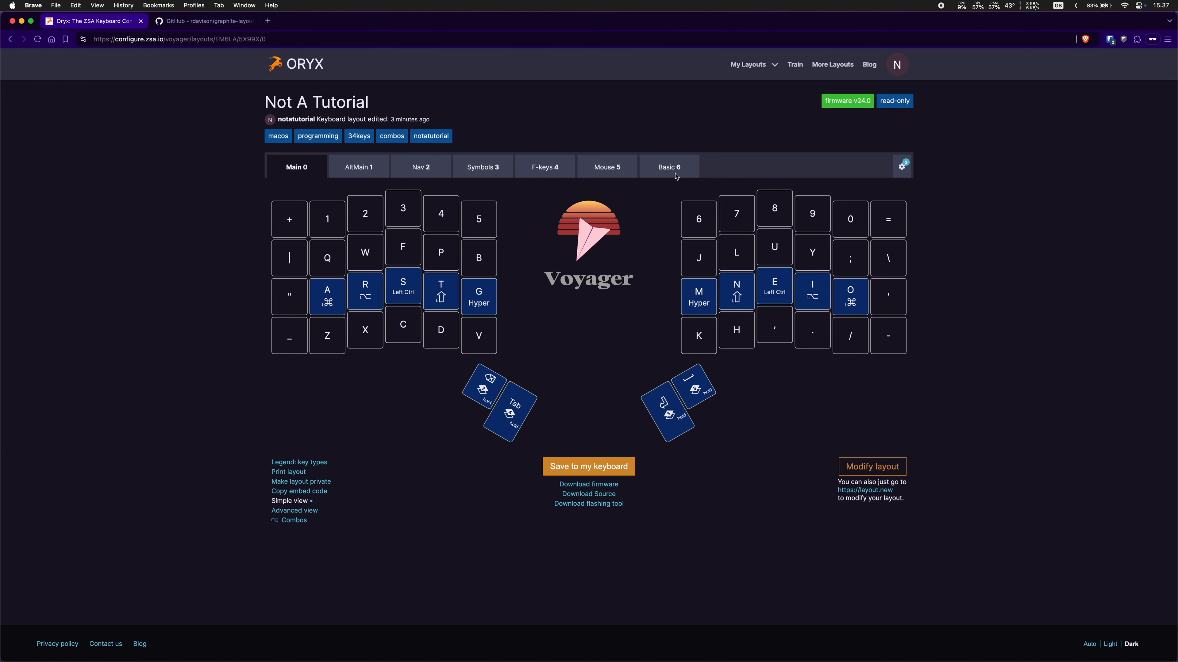
pyautogui.click(862, 469)
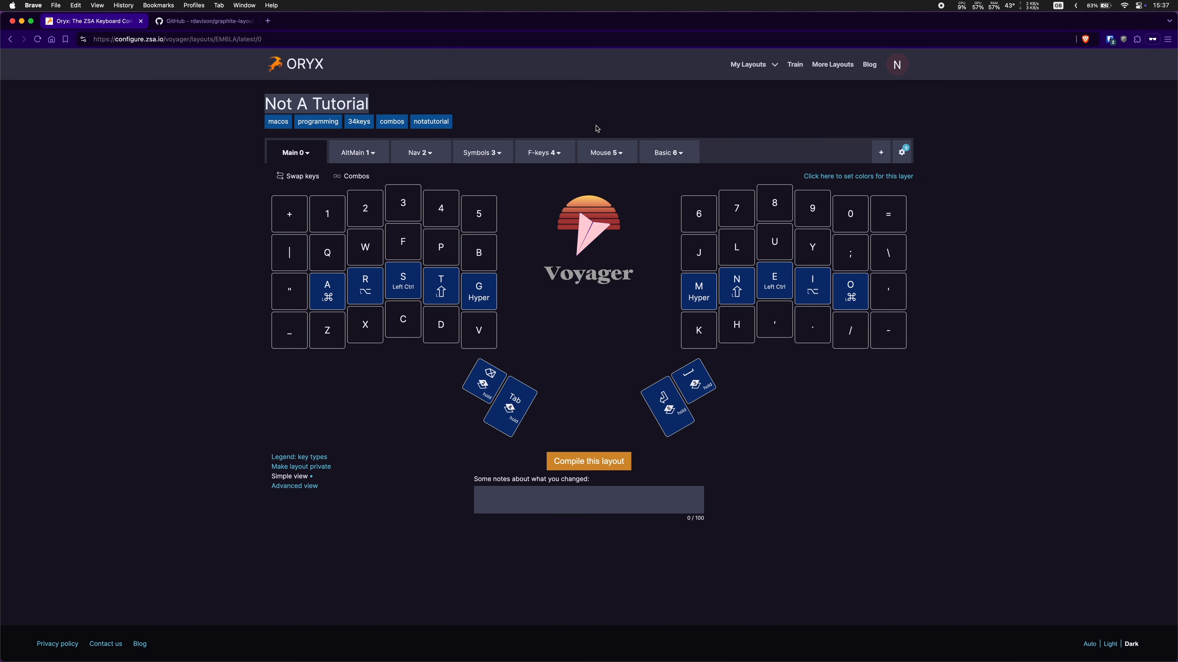
# Move the Basic layer from the end of the layer order to position 2, directly after AltMain.
pyautogui.click(680, 153)
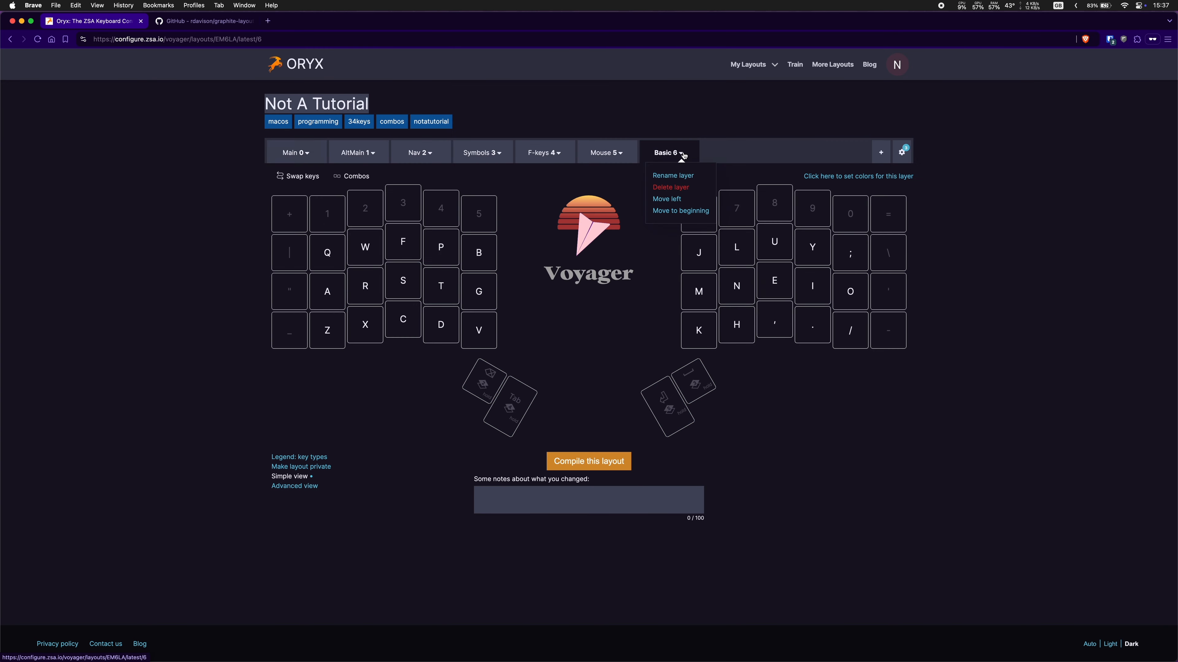
pyautogui.click(673, 200)
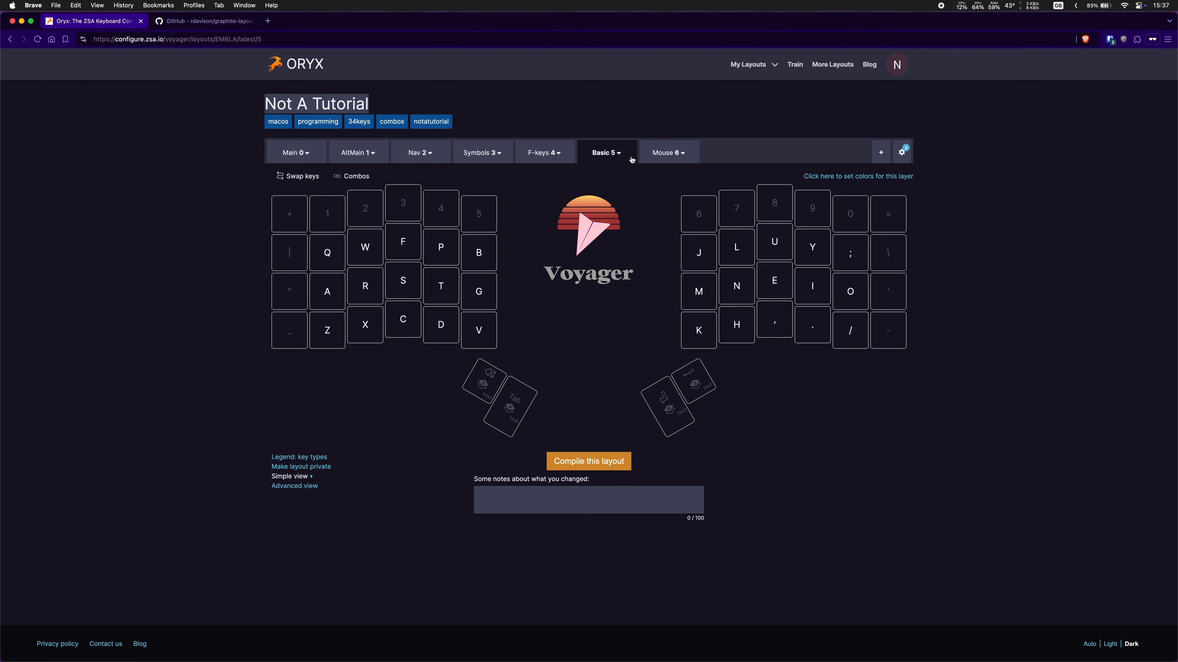
pyautogui.click(621, 157)
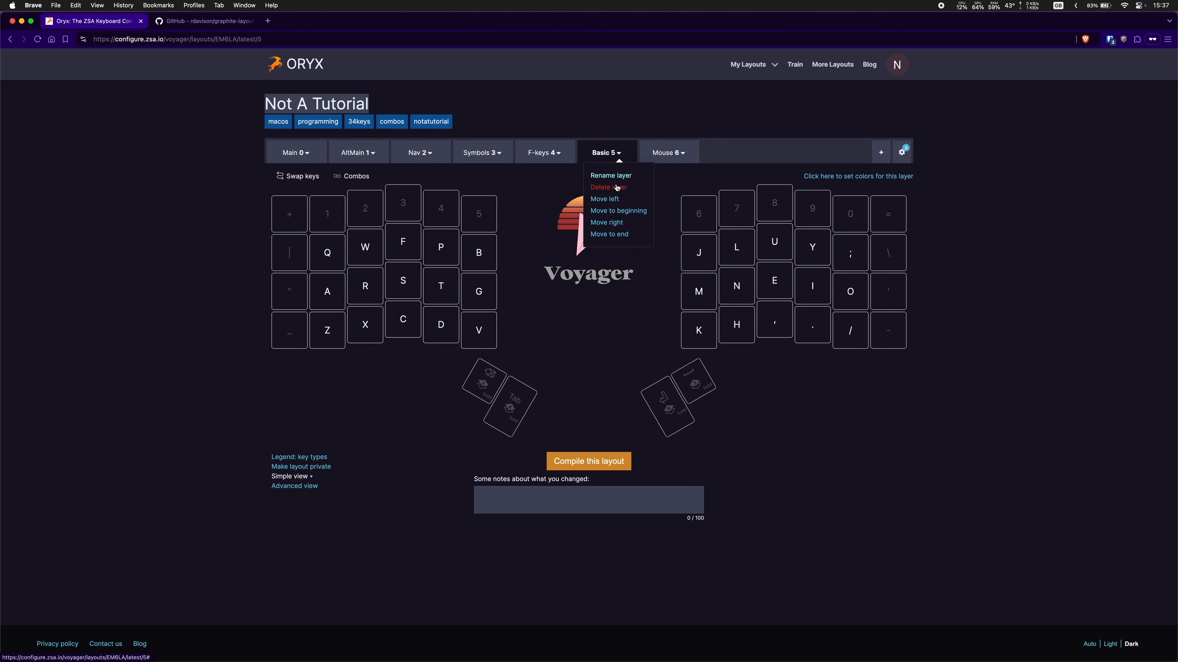
pyautogui.click(614, 201)
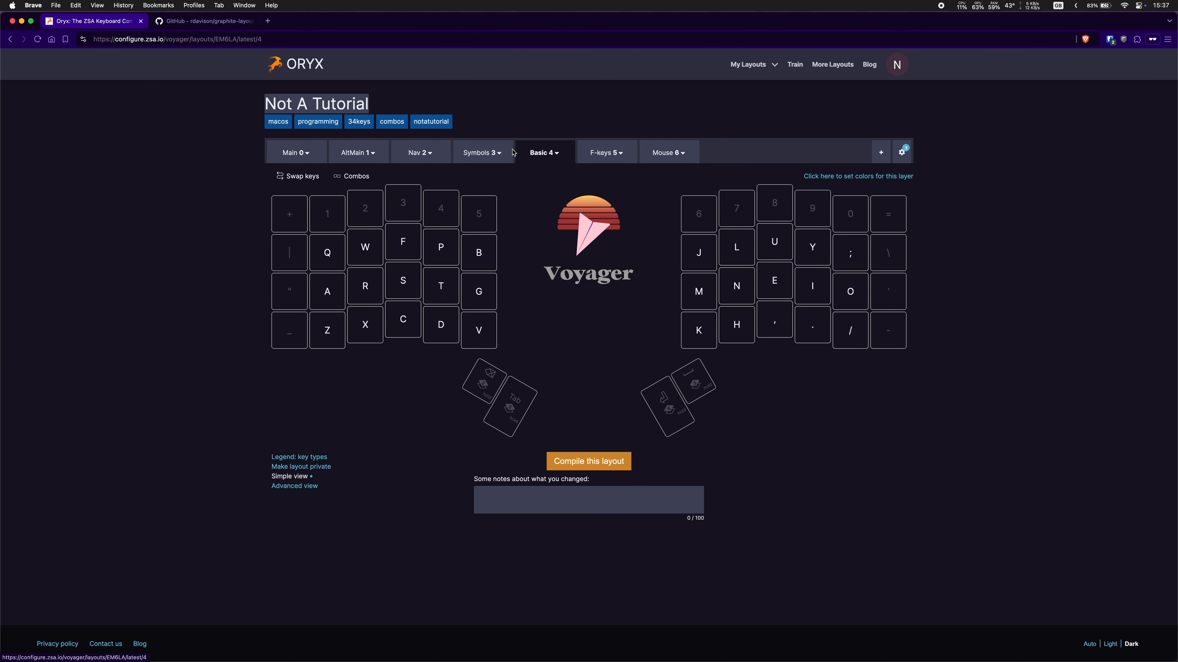
pyautogui.click(557, 155)
pyautogui.click(532, 187)
pyautogui.click(496, 154)
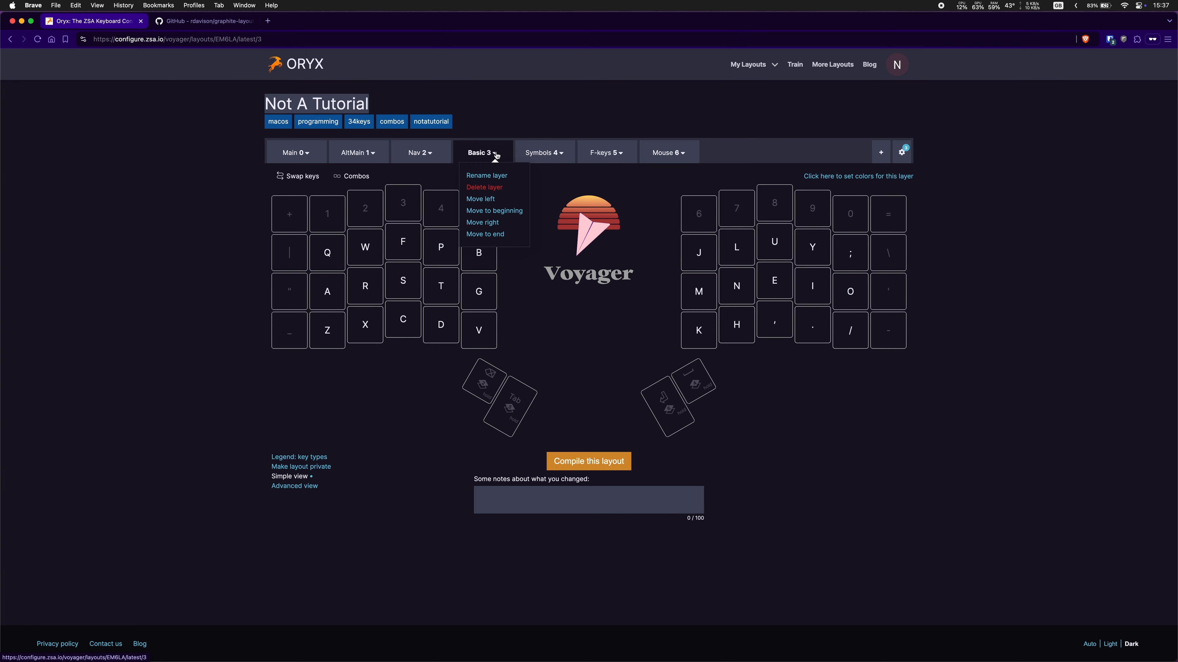
pyautogui.click(484, 199)
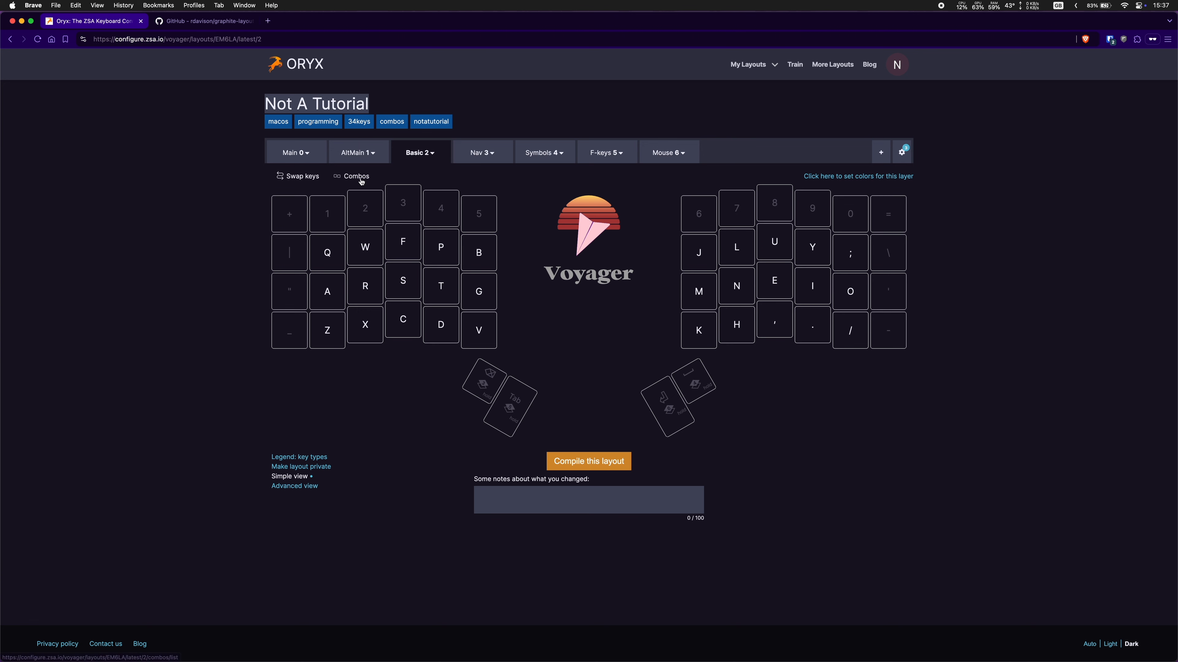
# Change the Main layer's BasicLayer combo to Toggle layer (TG) targeting Basic 2, and check it against the AltMain combo.
pyautogui.click(297, 152)
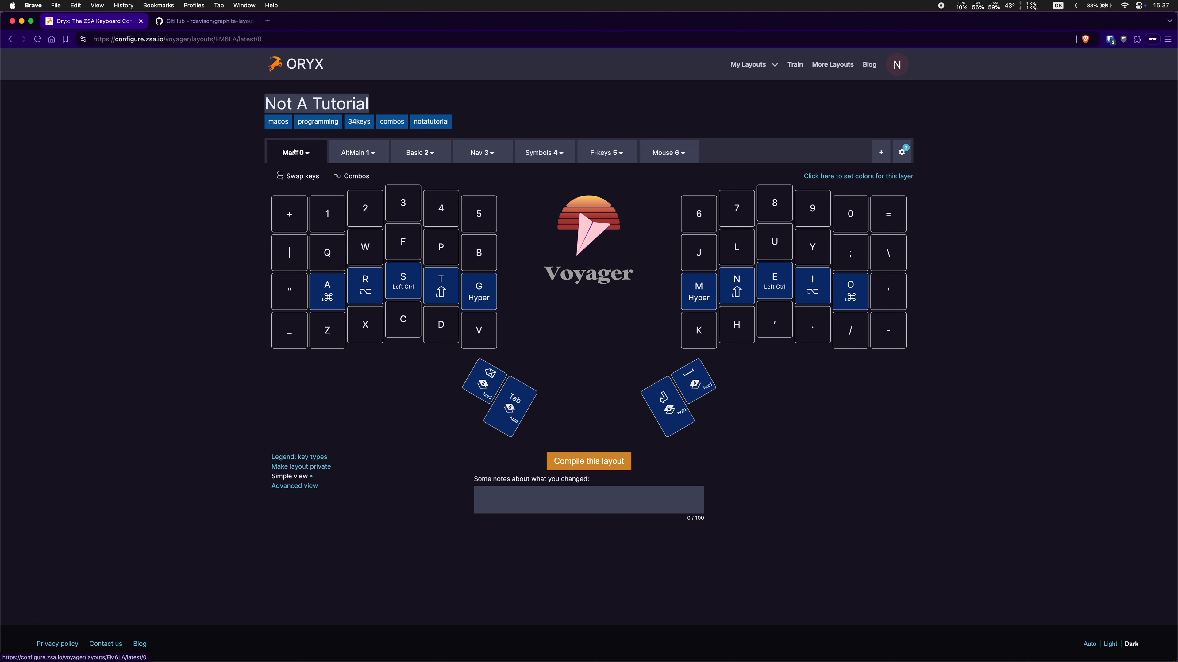
pyautogui.click(352, 177)
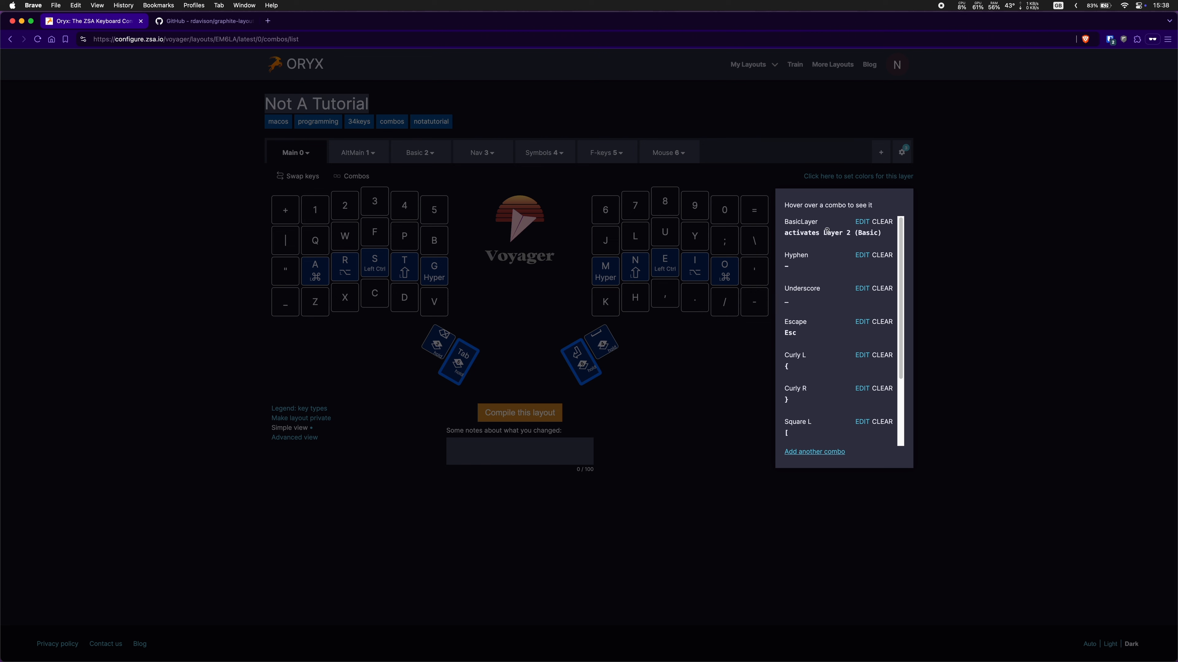
pyautogui.click(865, 222)
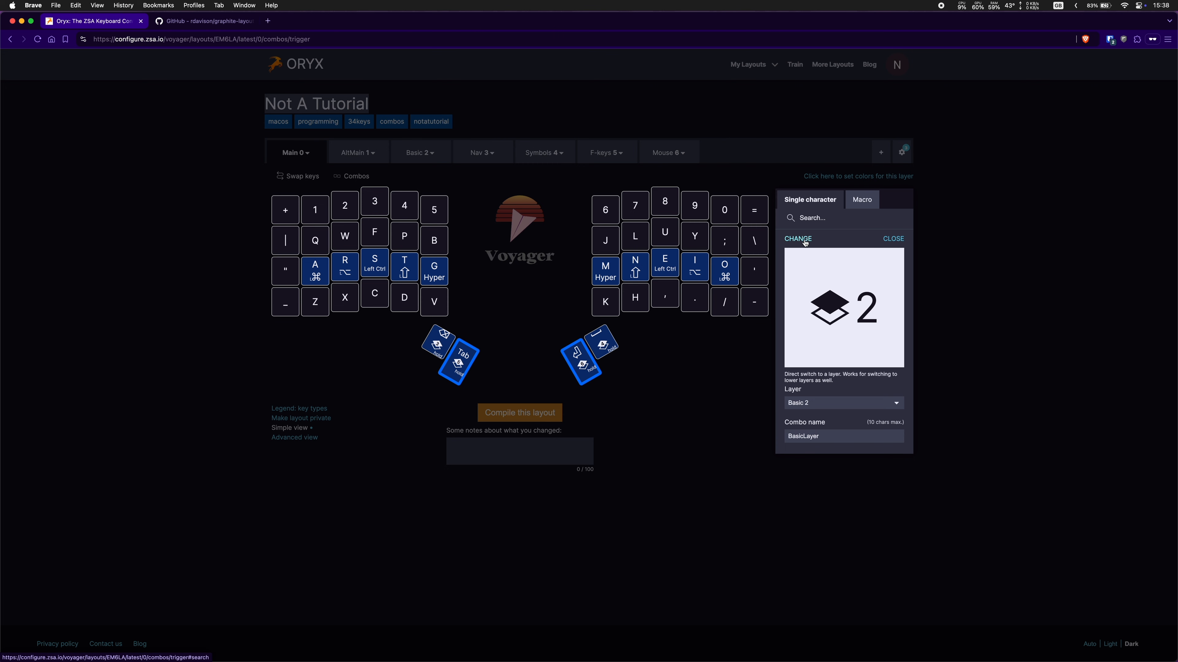
pyautogui.click(793, 239)
pyautogui.write('togg')
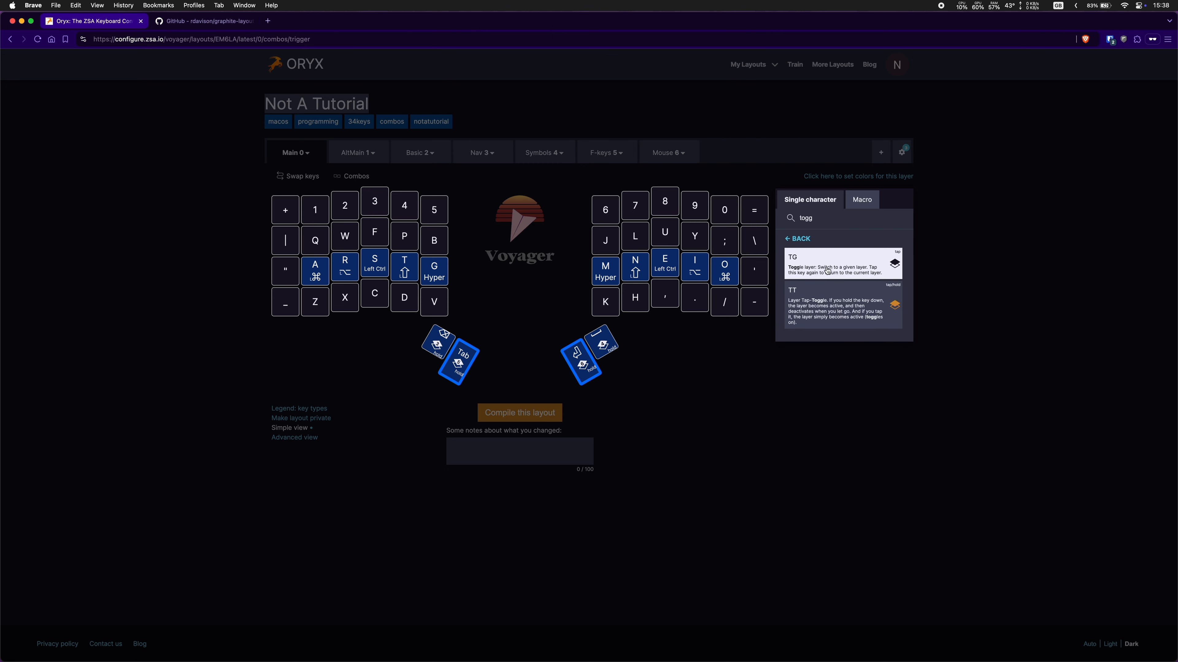
pyautogui.click(827, 272)
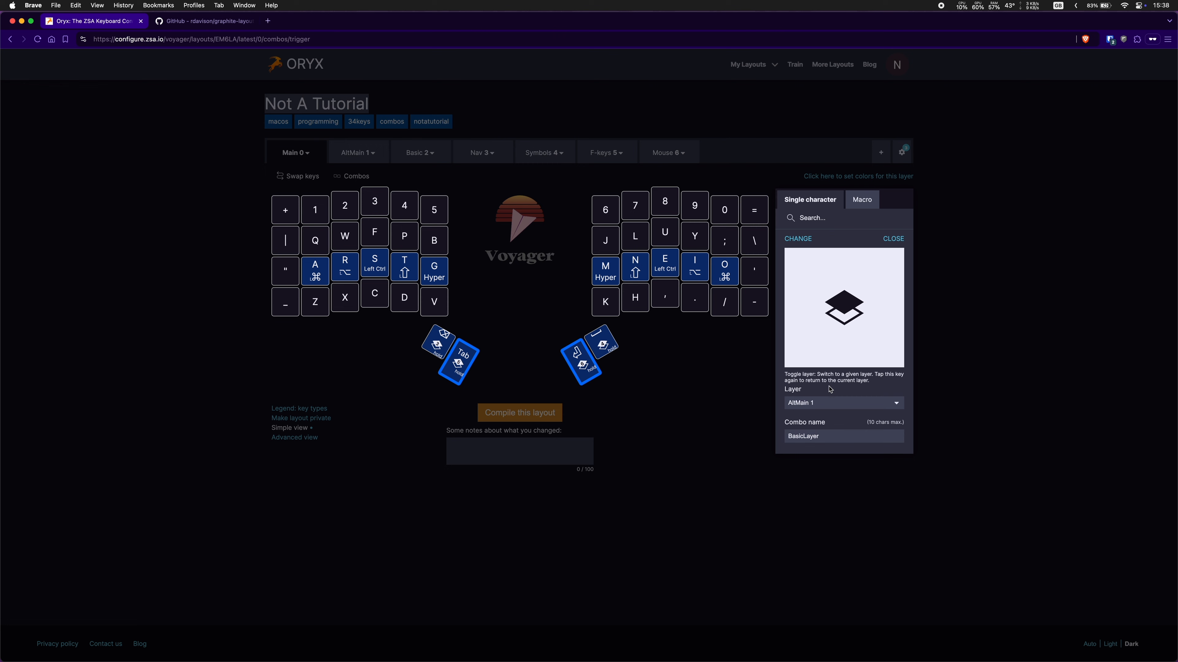
pyautogui.click(829, 403)
pyautogui.click(827, 436)
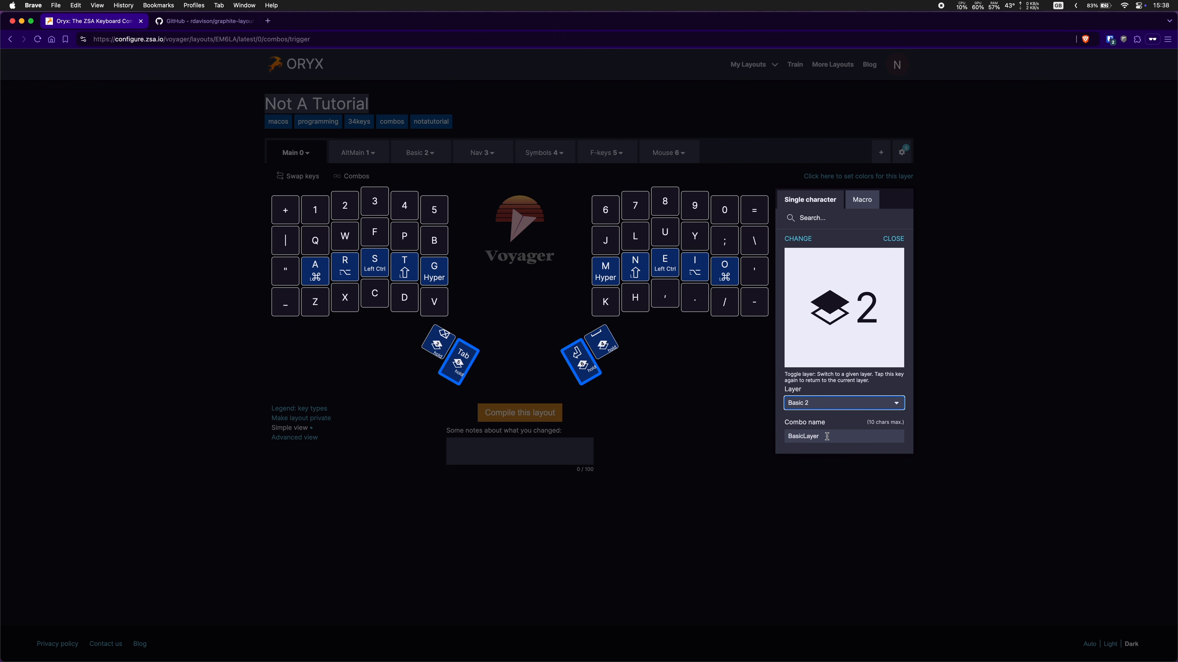
pyautogui.click(893, 239)
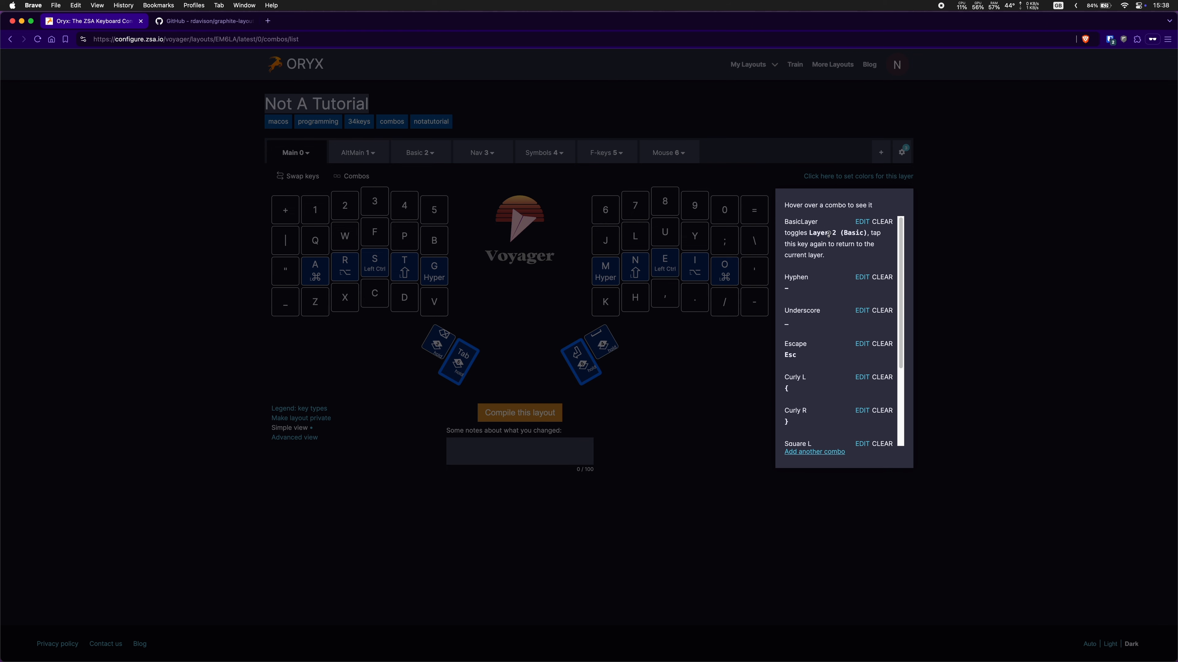
pyautogui.scroll(-5, 828, 279)
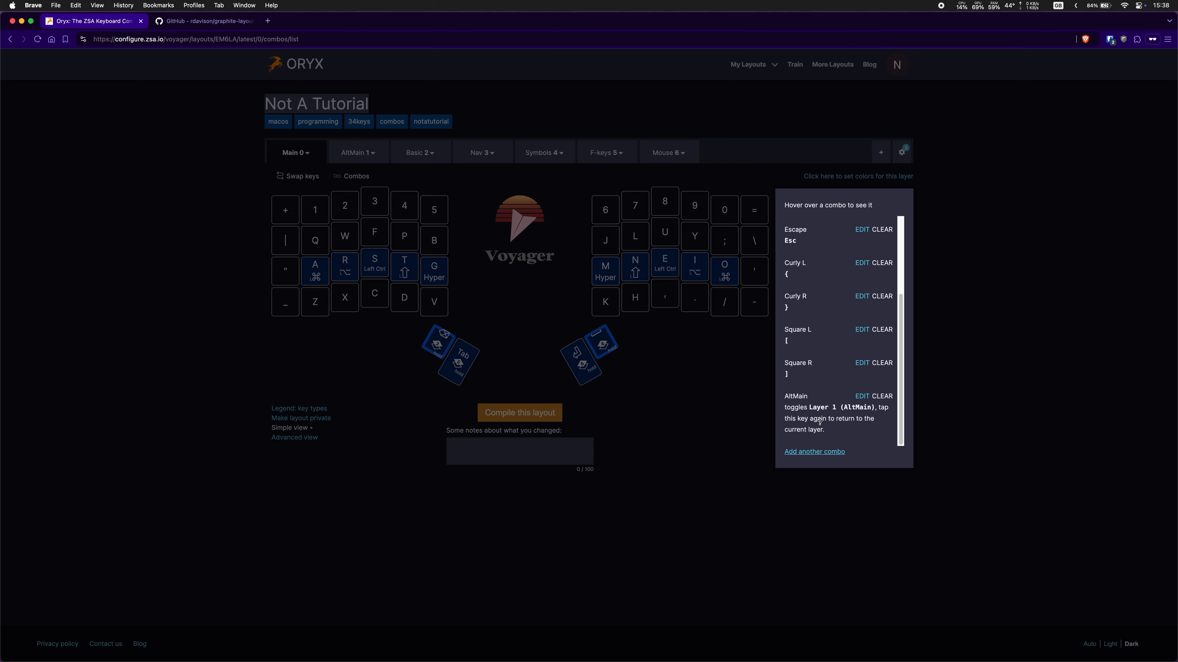
pyautogui.click(742, 387)
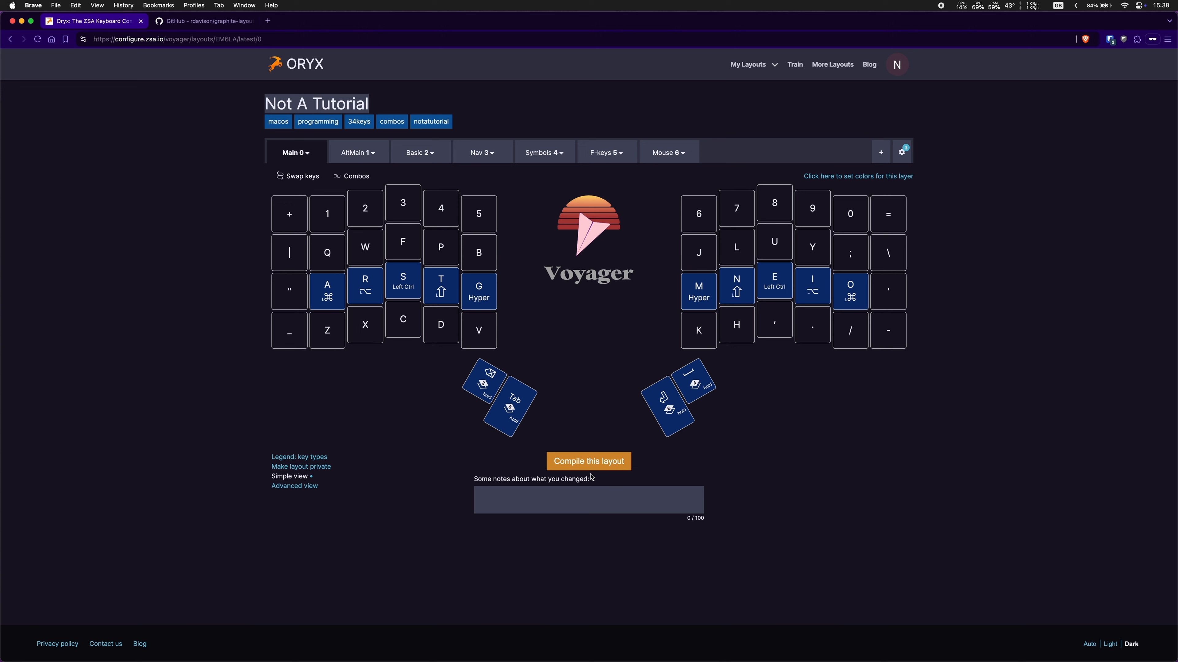
# Compile the layout, flash it to the keyboard through Voyager Bootloader, and return to the layout page.
pyautogui.click(595, 464)
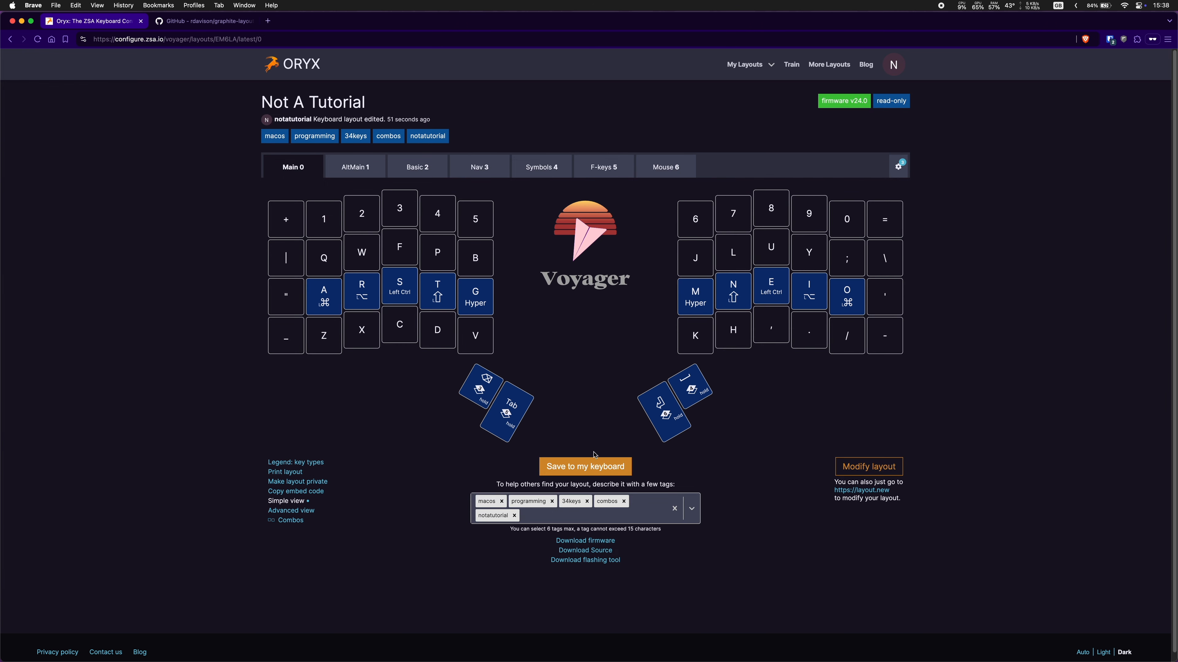
pyautogui.click(585, 464)
pyautogui.click(583, 274)
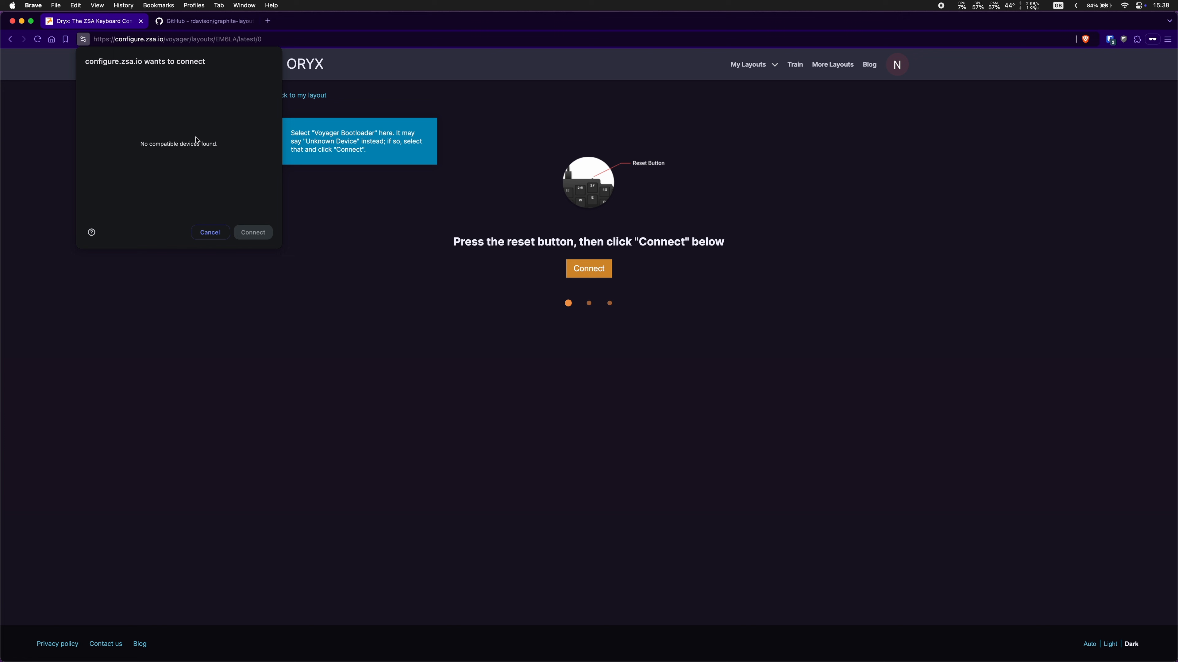
pyautogui.click(139, 79)
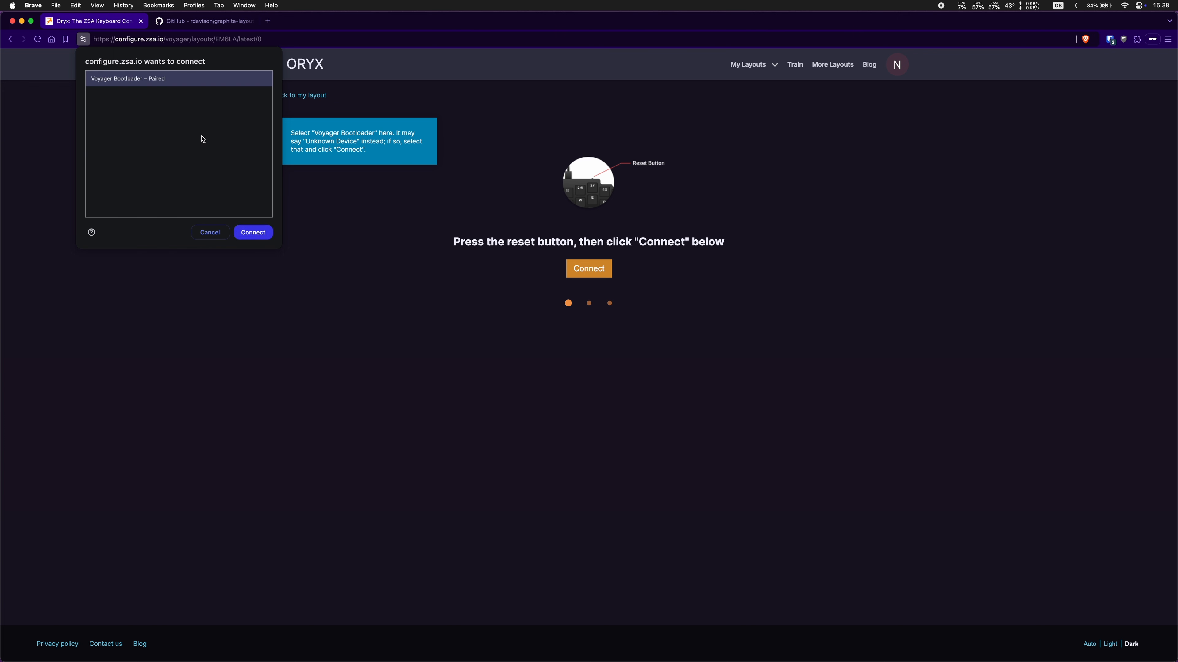
pyautogui.click(253, 232)
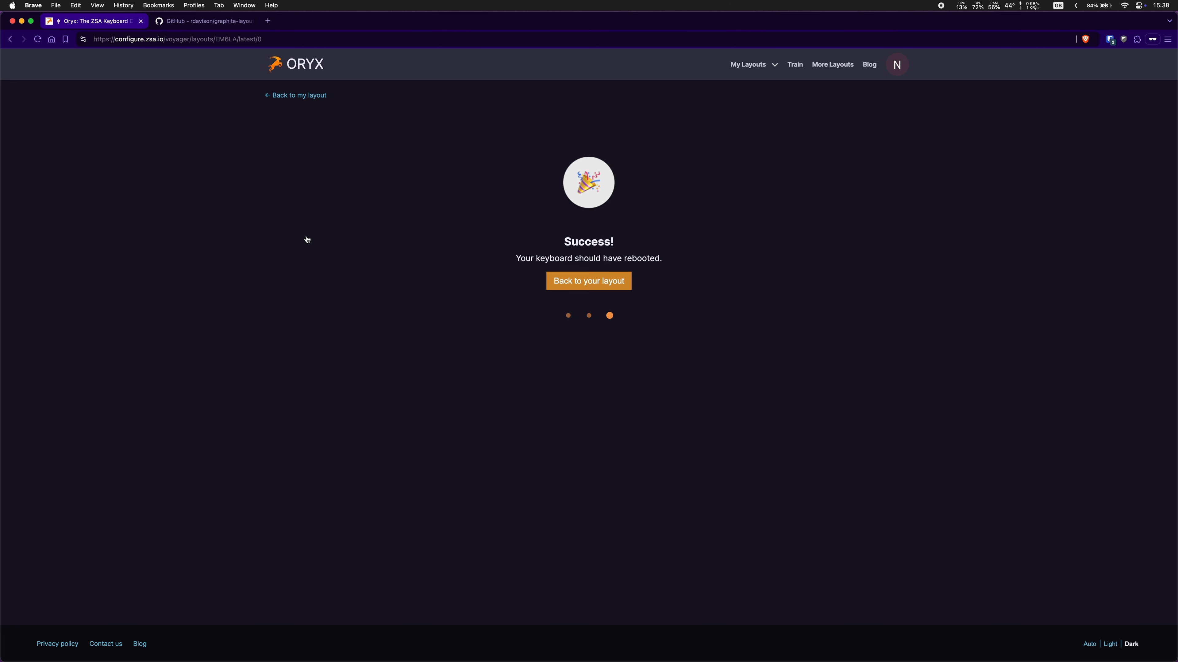
pyautogui.click(603, 282)
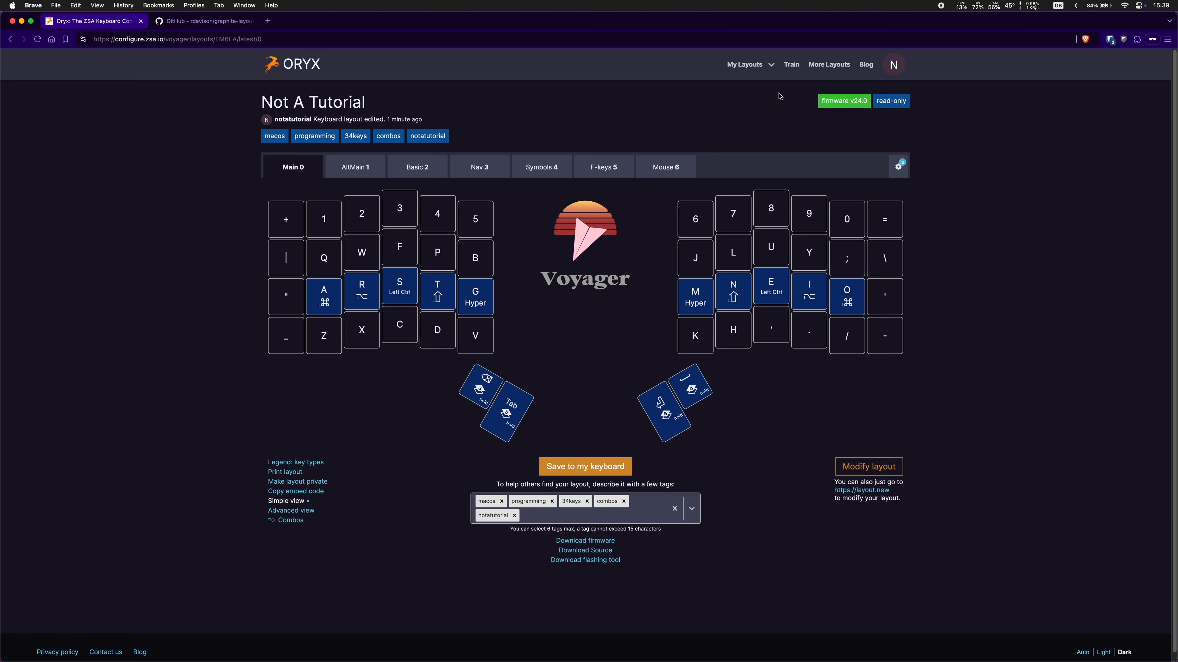
# Start a Live Training session connected to the Voyager keyboard.
pyautogui.click(792, 65)
pyautogui.click(307, 241)
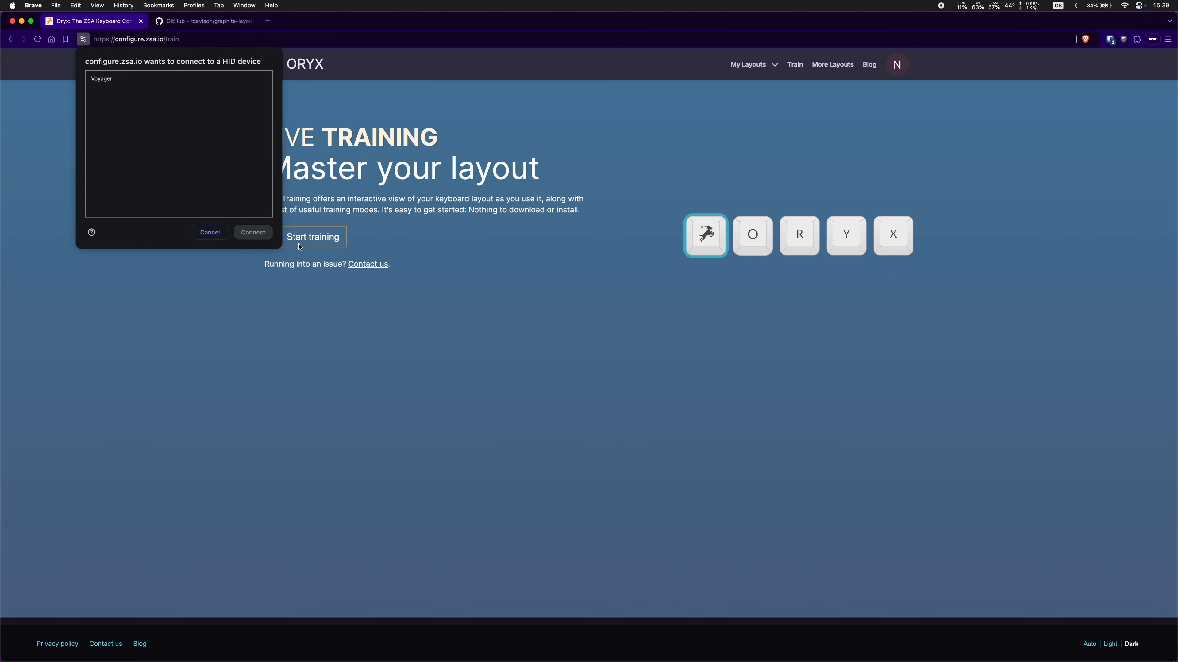
pyautogui.click(105, 80)
pyautogui.click(253, 232)
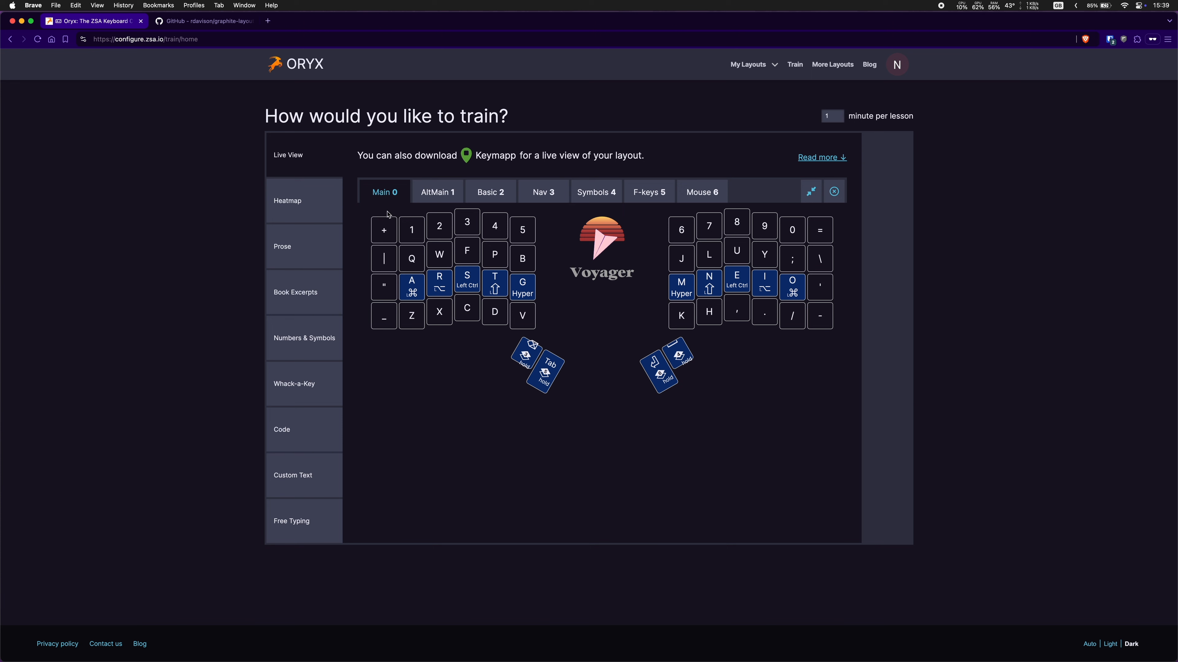
# Test the Backspace+Space combo in Live View by toggling AltMain on, off and on again.
pyautogui.press('BackSpace')
pyautogui.press('space')
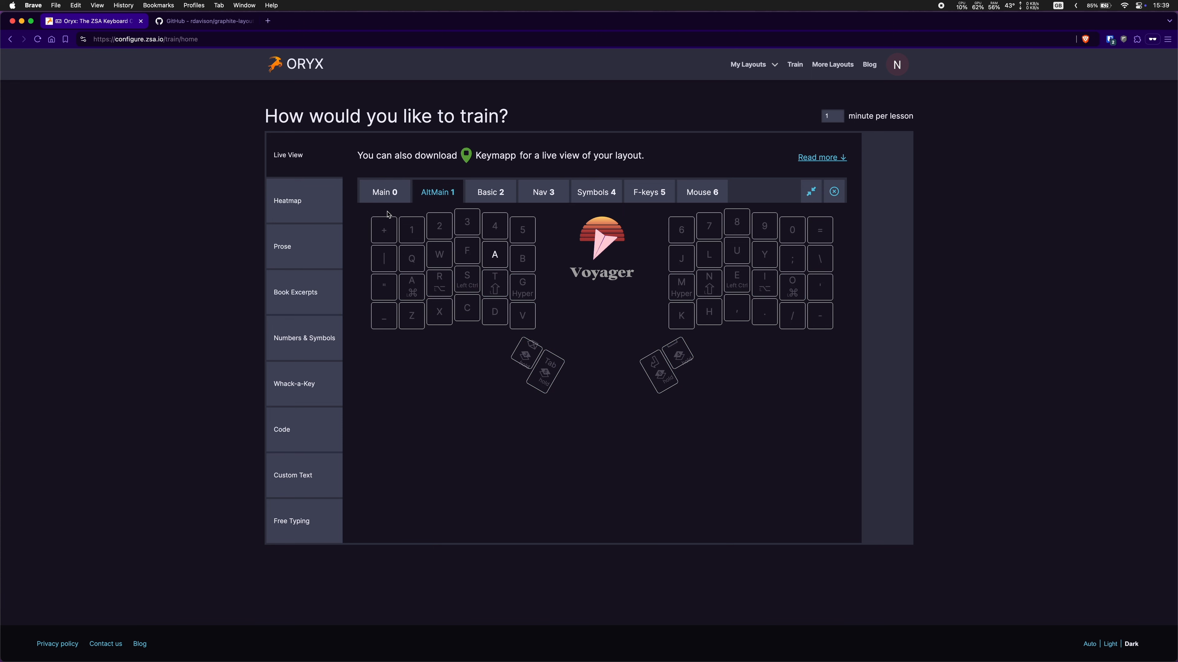
pyautogui.press('BackSpace')
pyautogui.press('space')
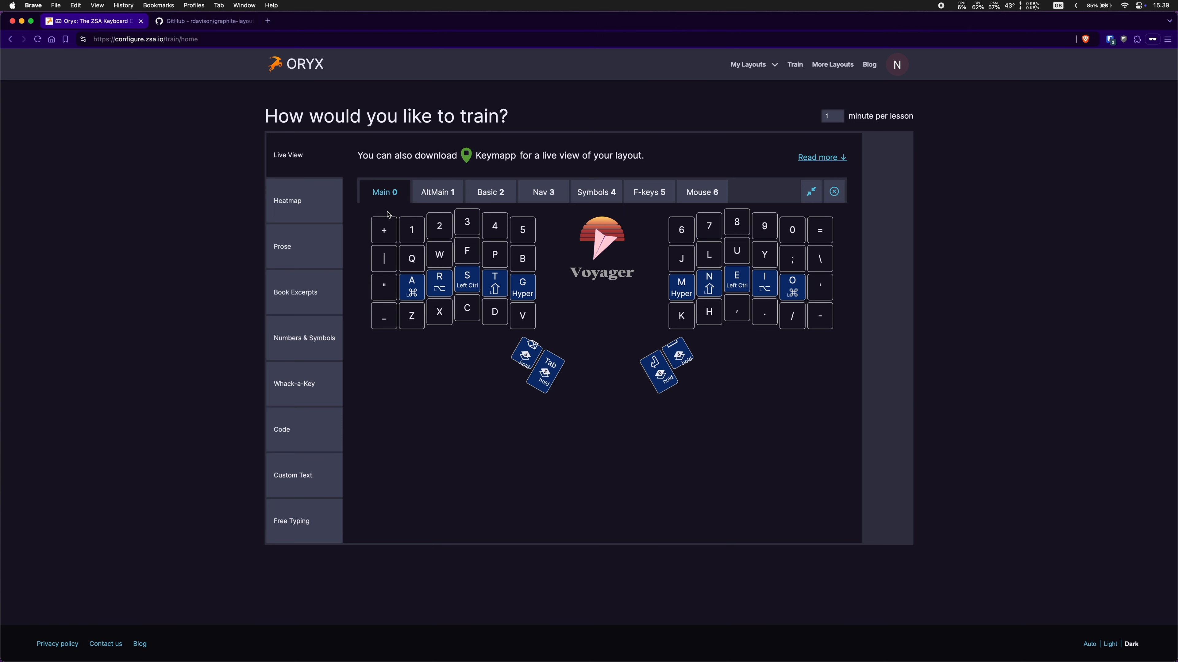
pyautogui.press('BackSpace')
pyautogui.press('space')
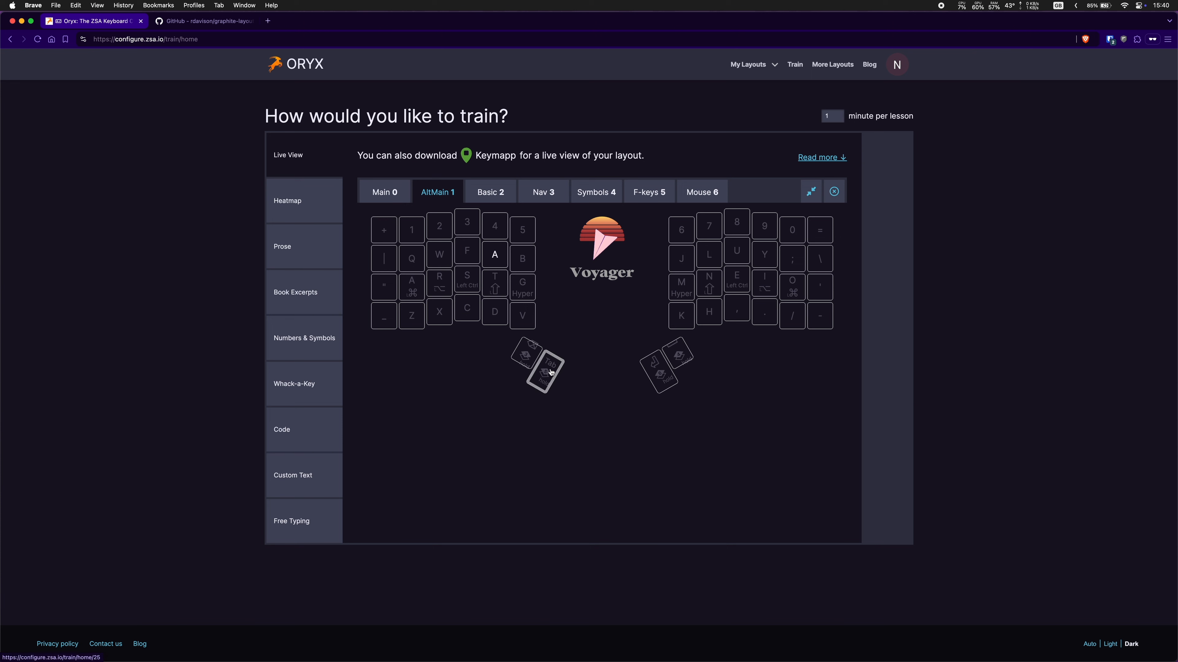
# With AltMain active, toggle the Basic layer on and off three times with the Tab+Enter combo in Live View.
pyautogui.press('Tab')
pyautogui.press('Return')
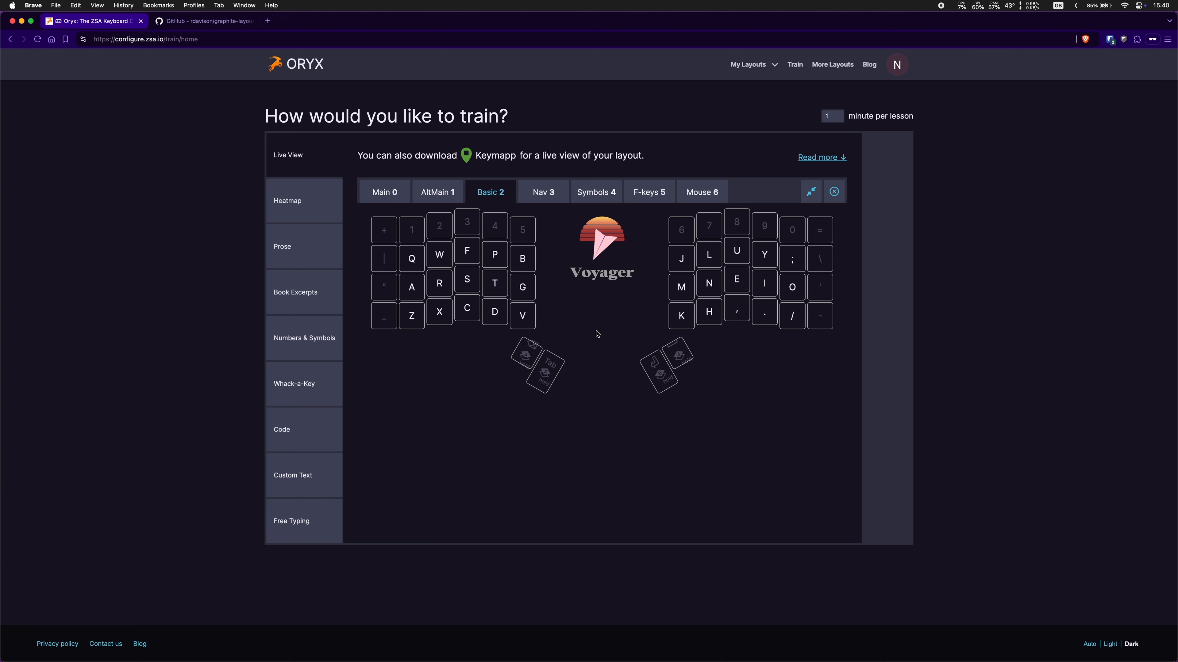
pyautogui.press('Tab')
pyautogui.press('Return')
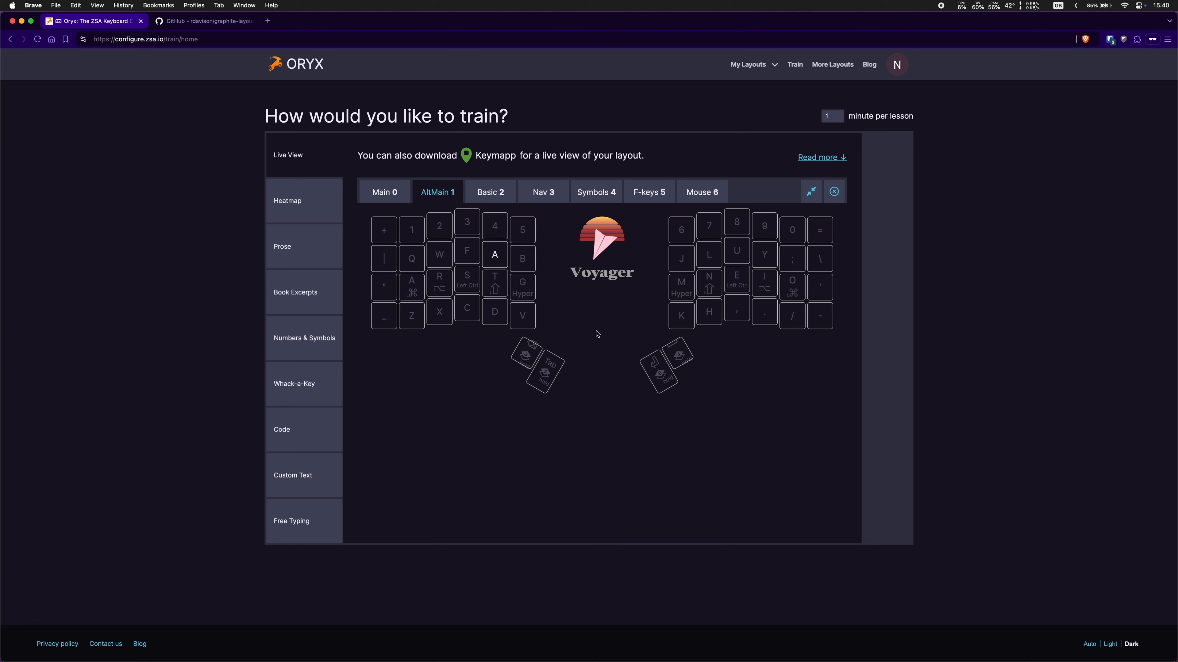
pyautogui.press('Tab')
pyautogui.press('Return')
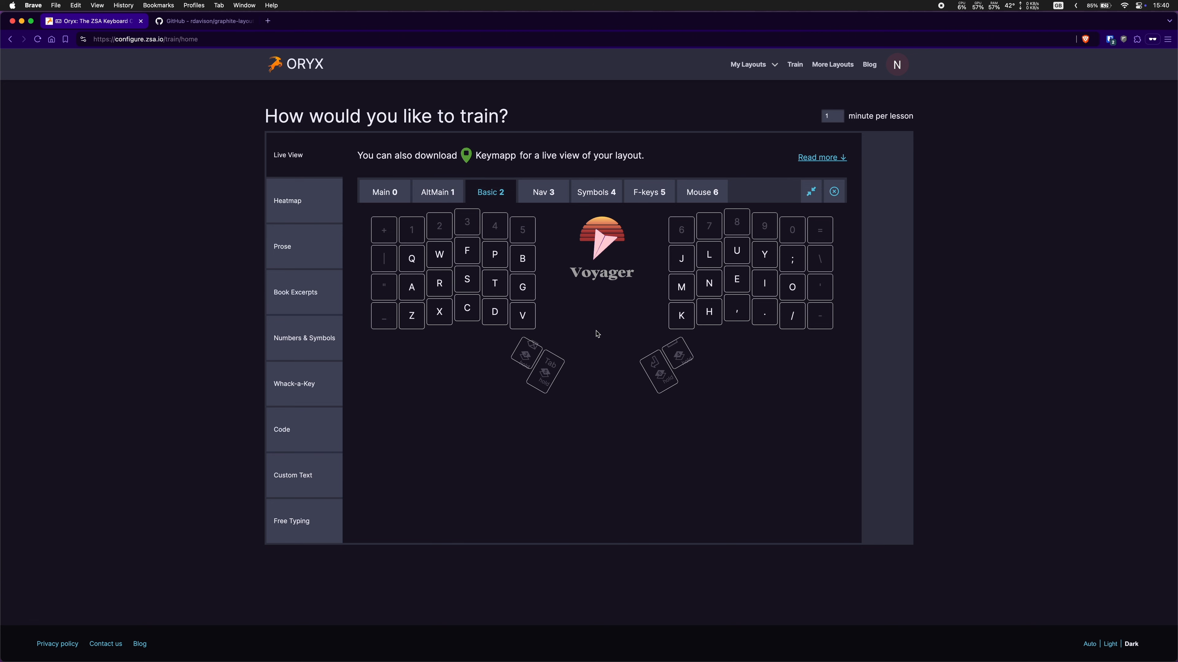
pyautogui.press('Tab')
pyautogui.press('Return')
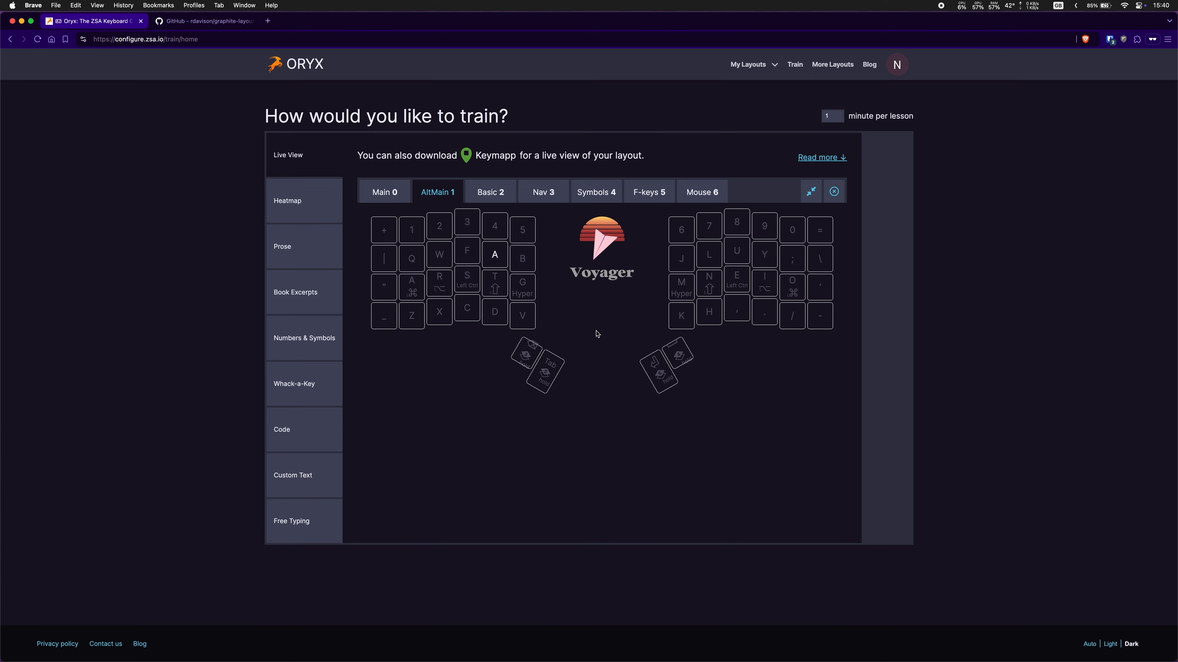
pyautogui.press('Tab')
pyautogui.press('Return')
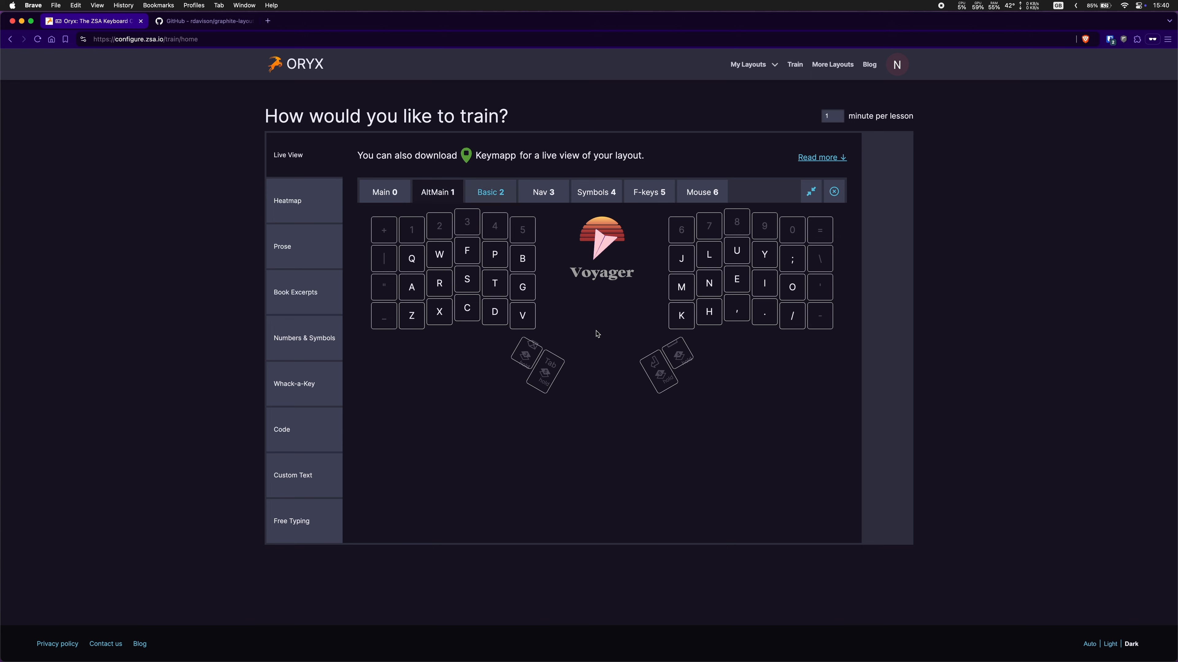
pyautogui.press('Tab')
pyautogui.press('Return')
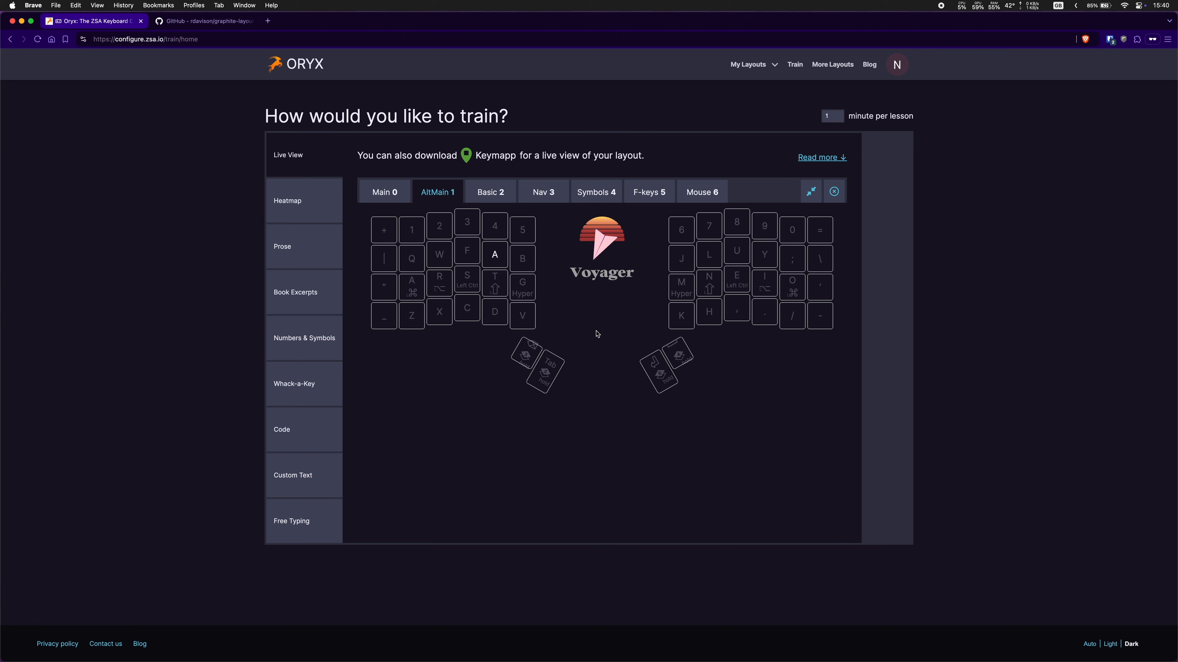
# Toggle AltMain off and on with Backspace+Space, and activate Basic above it with Tab+Enter.
pyautogui.press('BackSpace')
pyautogui.press('space')
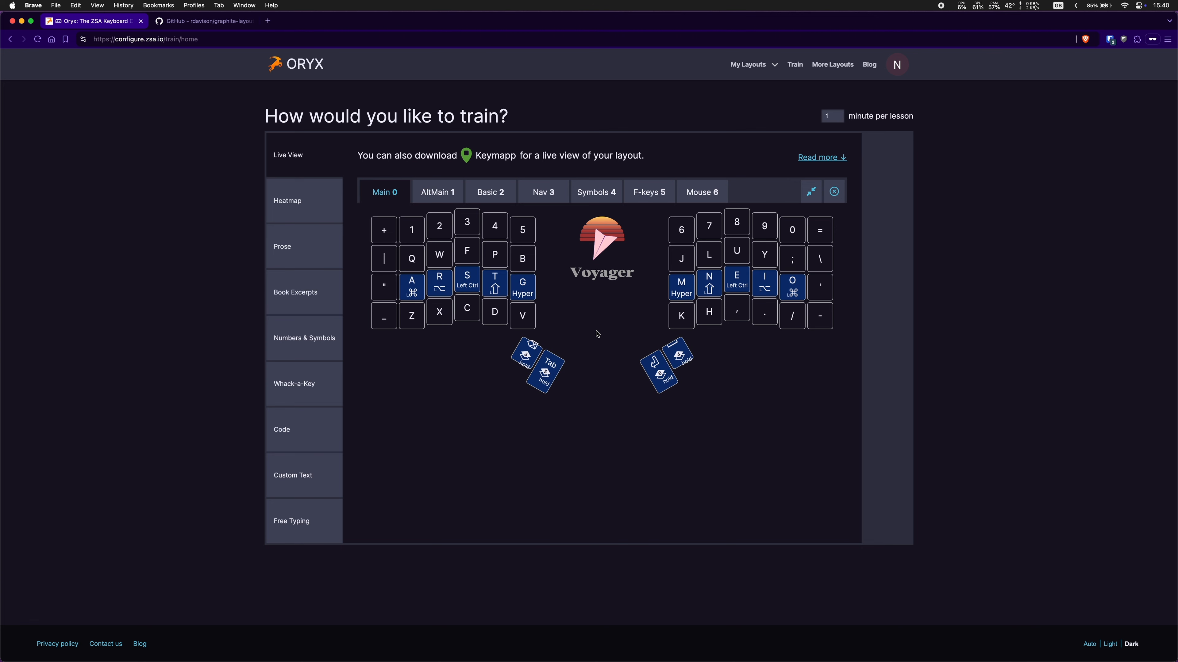
pyautogui.press('BackSpace')
pyautogui.press('space')
pyautogui.press('Tab')
pyautogui.press('Return')
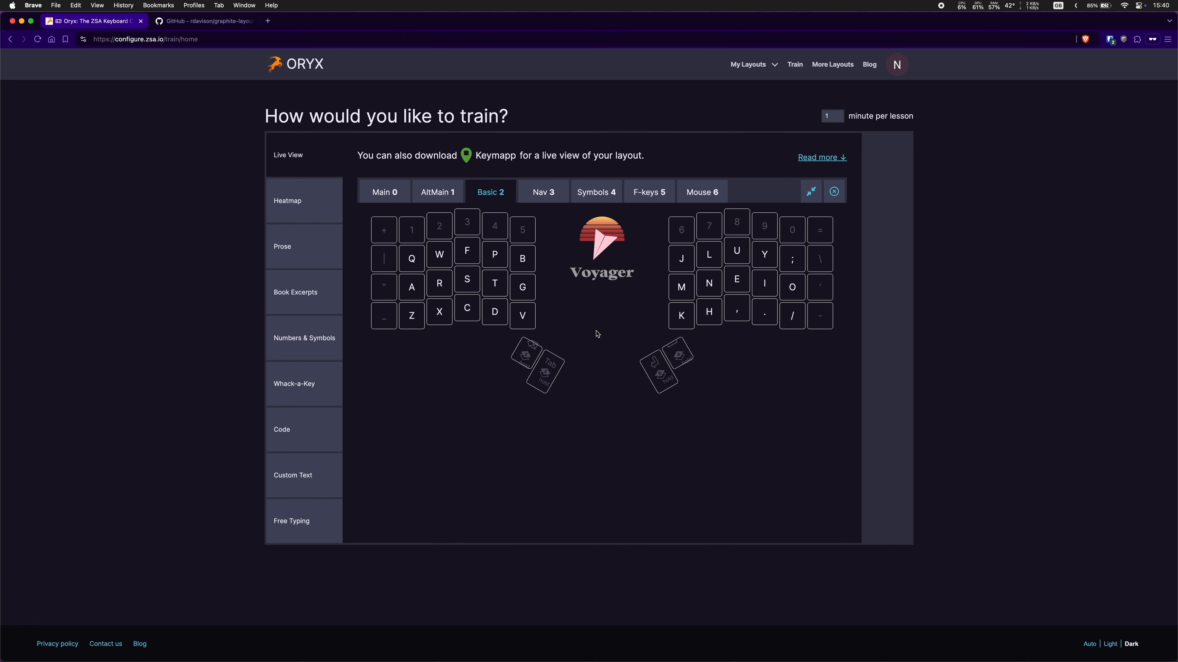
# Test the Backspace+Space combo repeatedly, starting with the Basic layer active above AltMain in Live View.
pyautogui.press('BackSpace')
pyautogui.press('space')
pyautogui.press('BackSpace')
pyautogui.press('space')
pyautogui.press('BackSpace')
pyautogui.press('space')
pyautogui.press('BackSpace')
pyautogui.press('space')
pyautogui.press('BackSpace')
pyautogui.press('space')
pyautogui.press('BackSpace')
pyautogui.press('space')
pyautogui.press('BackSpace')
pyautogui.press('space')
pyautogui.press('BackSpace')
pyautogui.press('space')
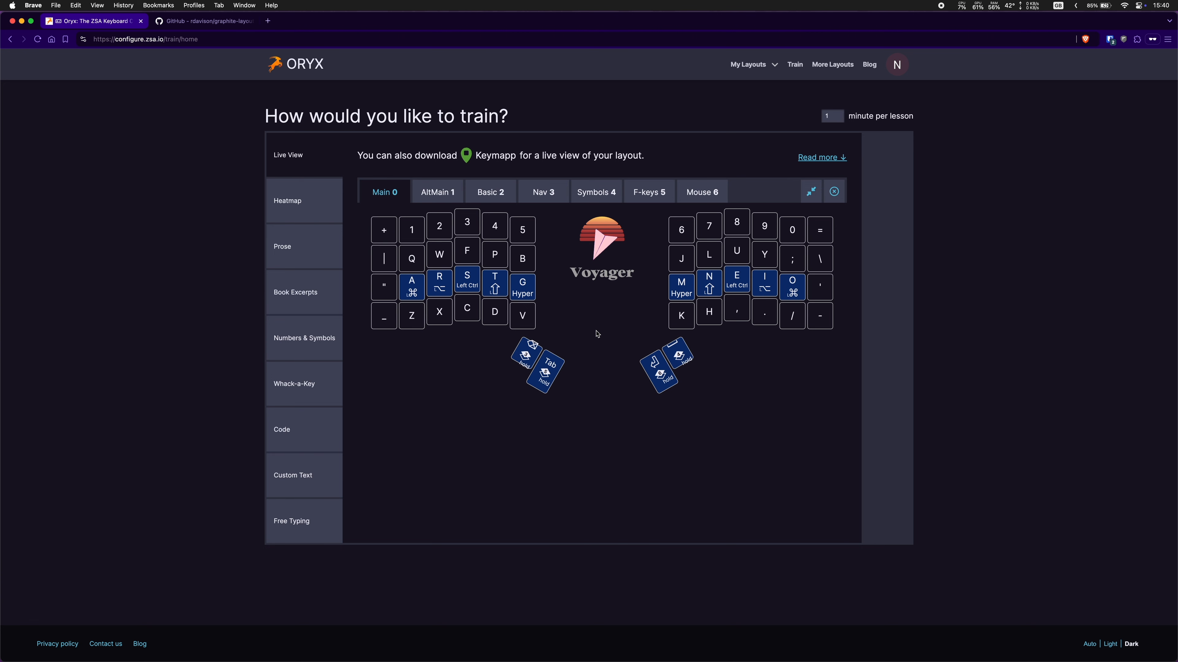
# Open the saved Not A Tutorial layout, compare its AltMain and Basic layers, and return to Main.
pyautogui.moveTo(762, 66)
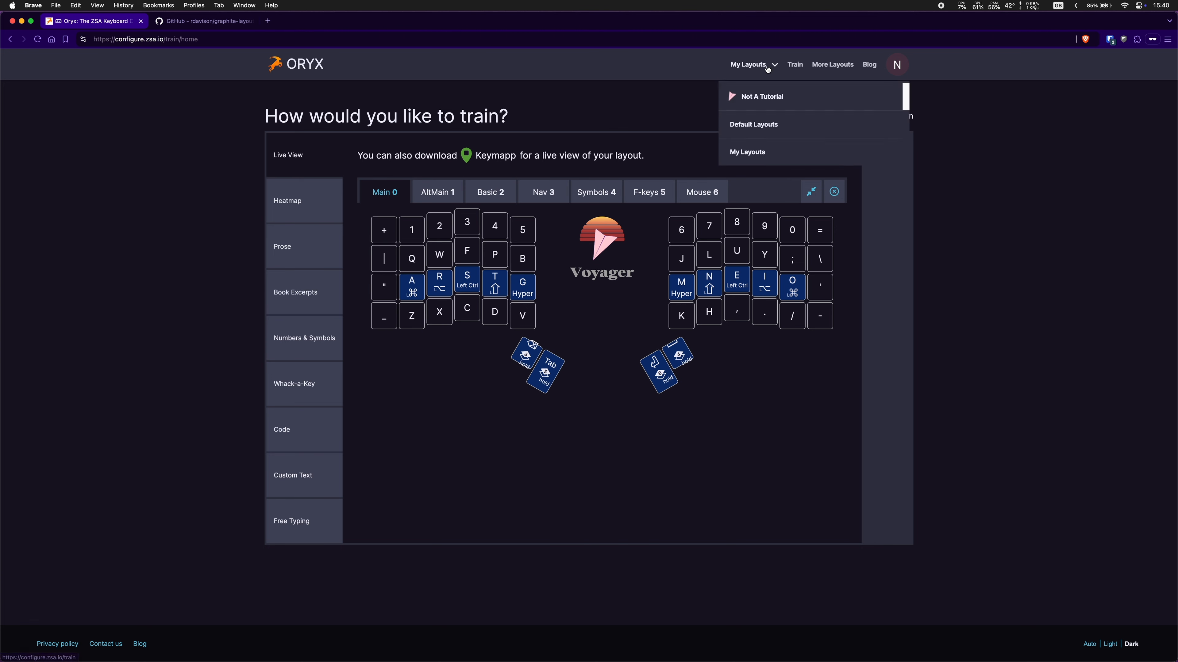
pyautogui.click(757, 96)
pyautogui.click(646, 179)
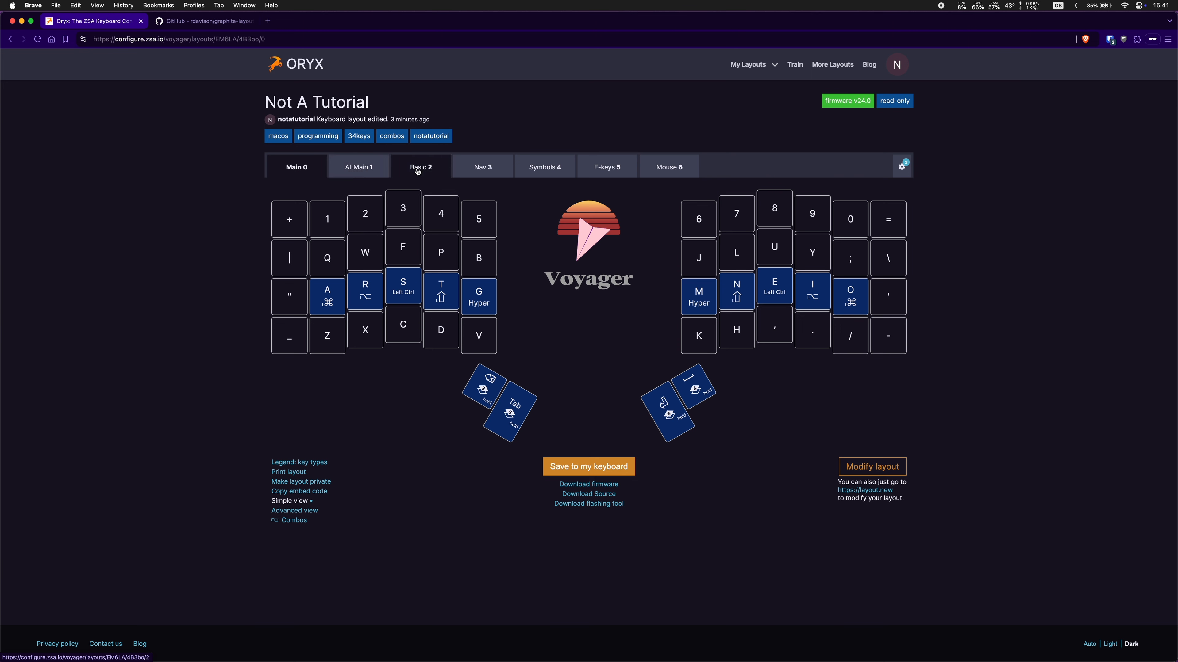
pyautogui.click(358, 167)
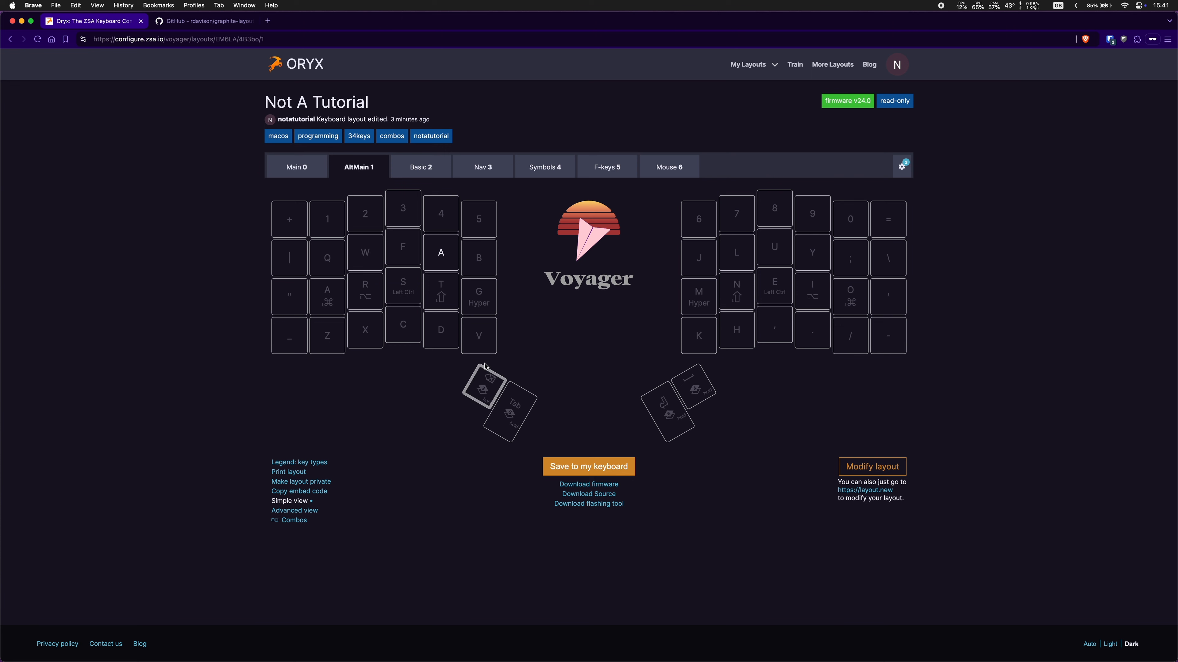
pyautogui.click(418, 172)
pyautogui.click(359, 170)
pyautogui.click(404, 170)
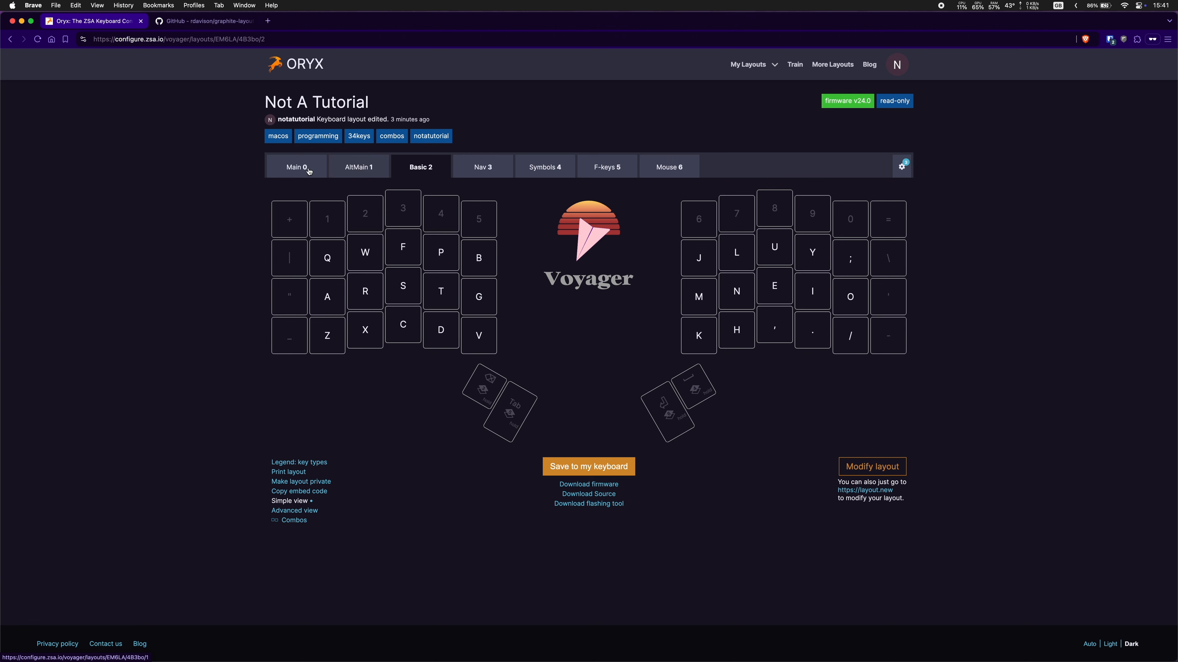
pyautogui.click(309, 172)
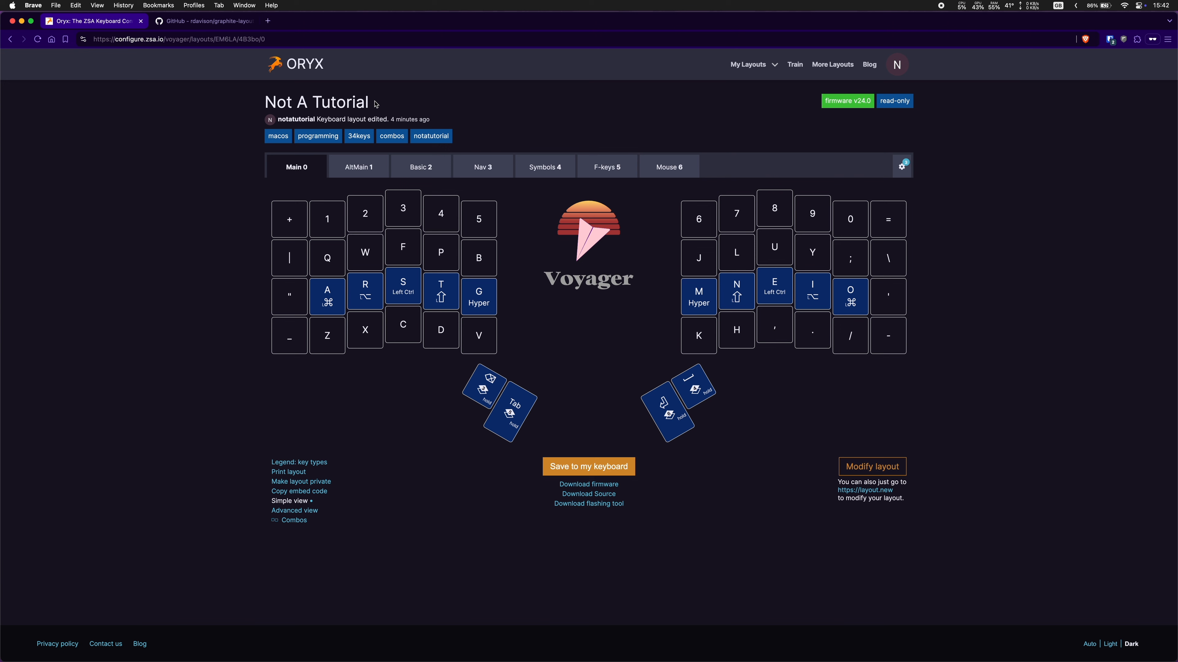
# Close the GitHub browser tab, leaving the Oryx layout open.
pyautogui.click(251, 21)
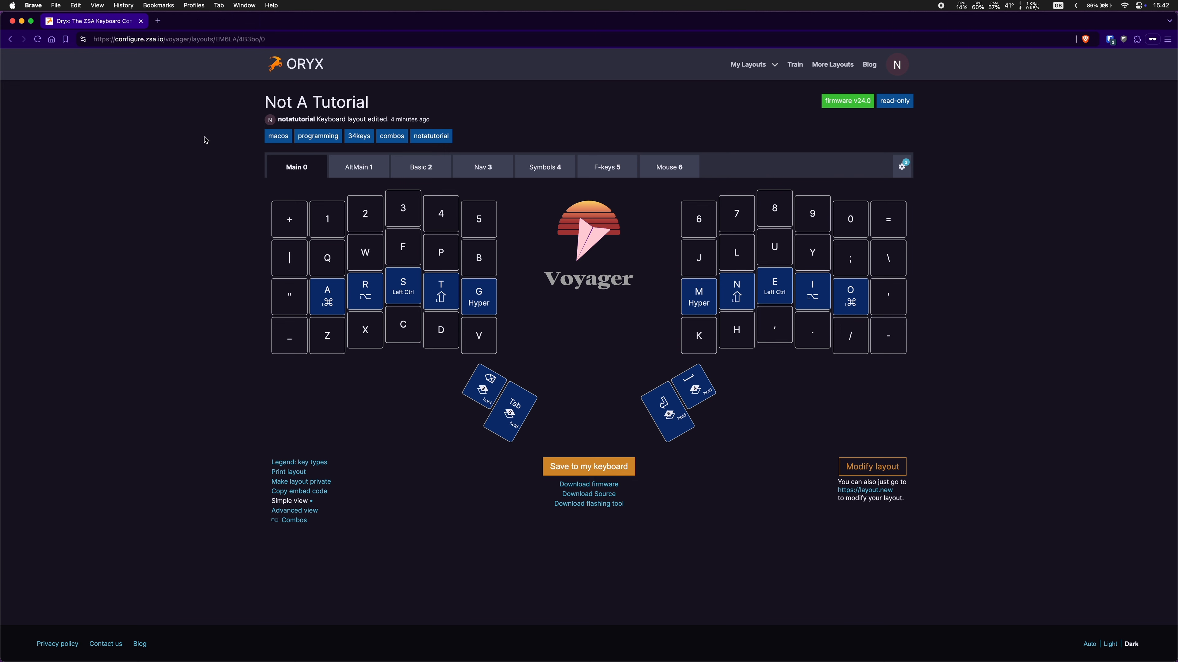